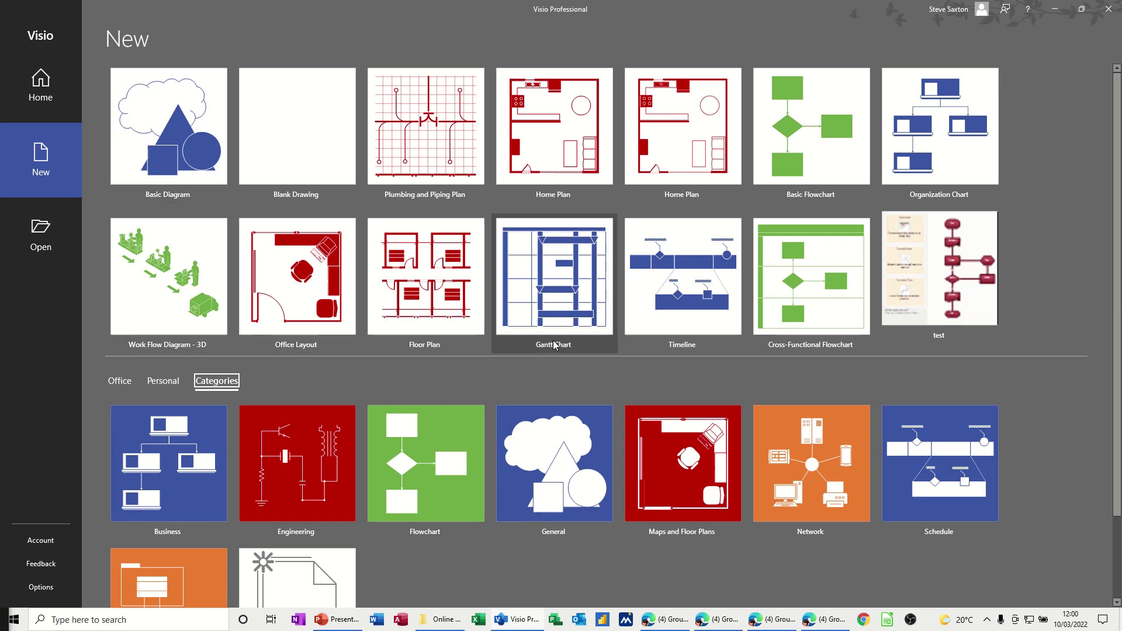
- Select the Gantt Chart template on the New page to open its preview
click(555, 289)
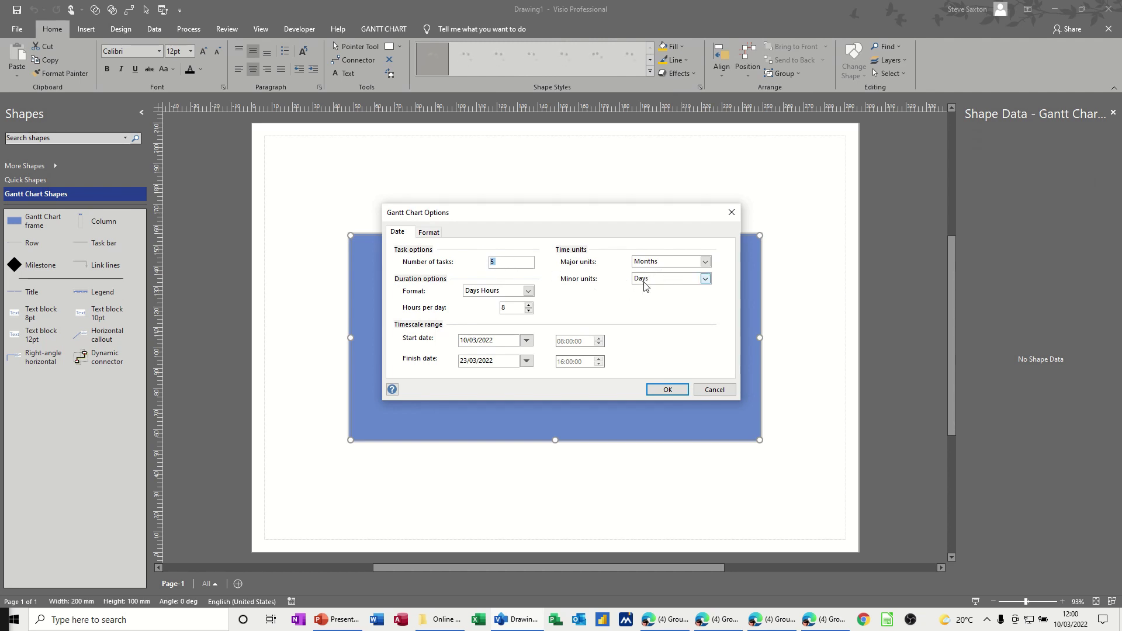
- Keep Months and Days as timescale units and set the finish date to 31/03/2022
click(705, 262)
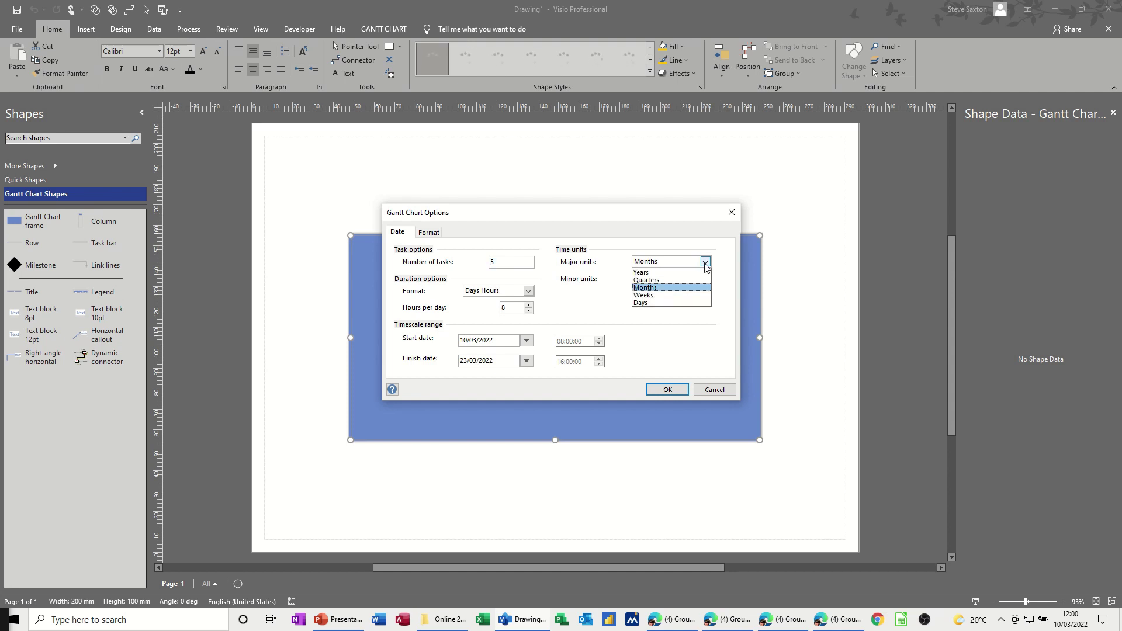
click(705, 265)
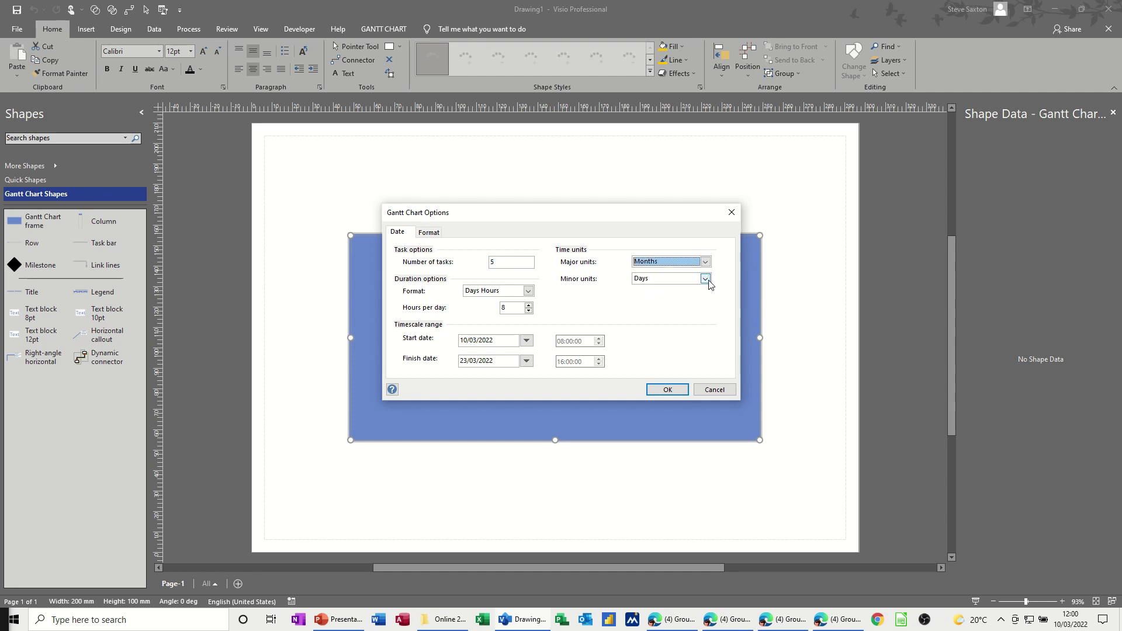
click(707, 279)
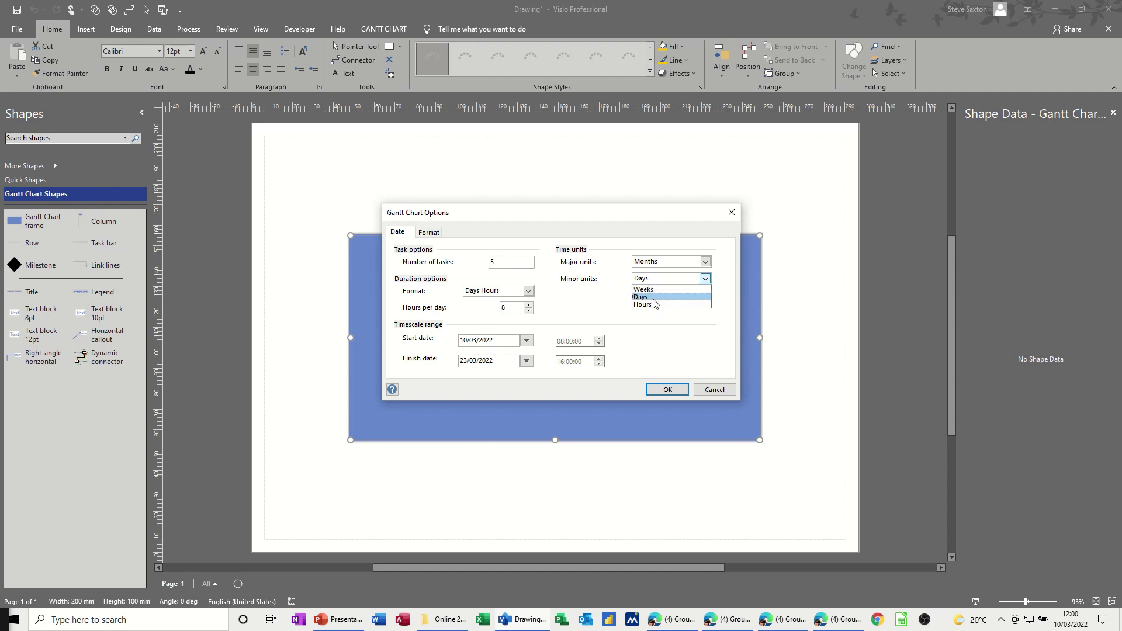
click(705, 283)
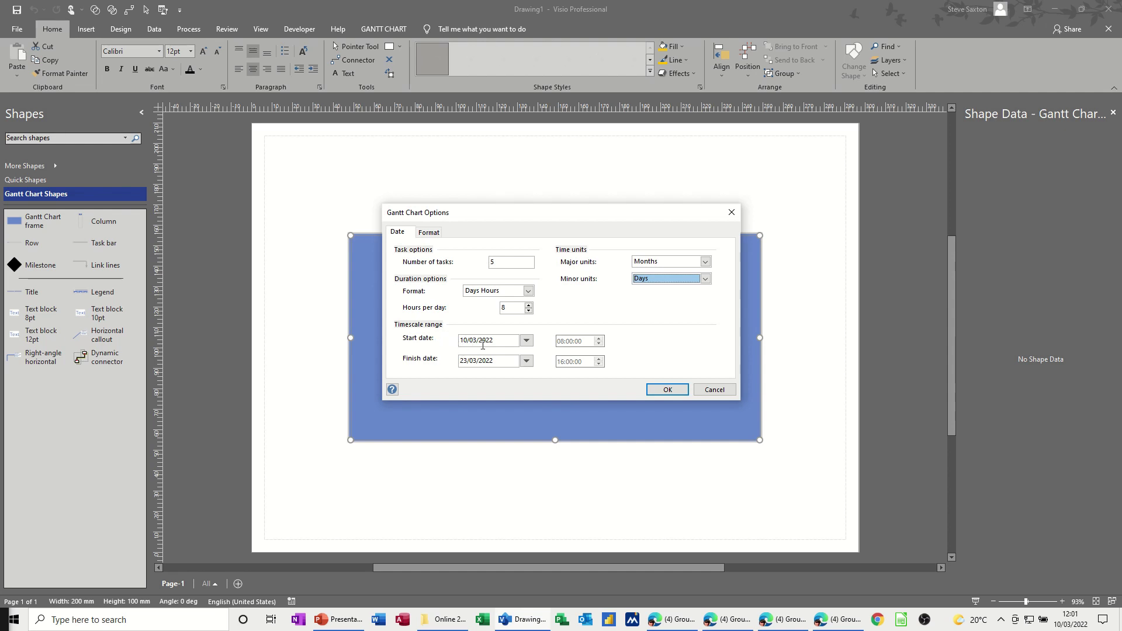
click(527, 362)
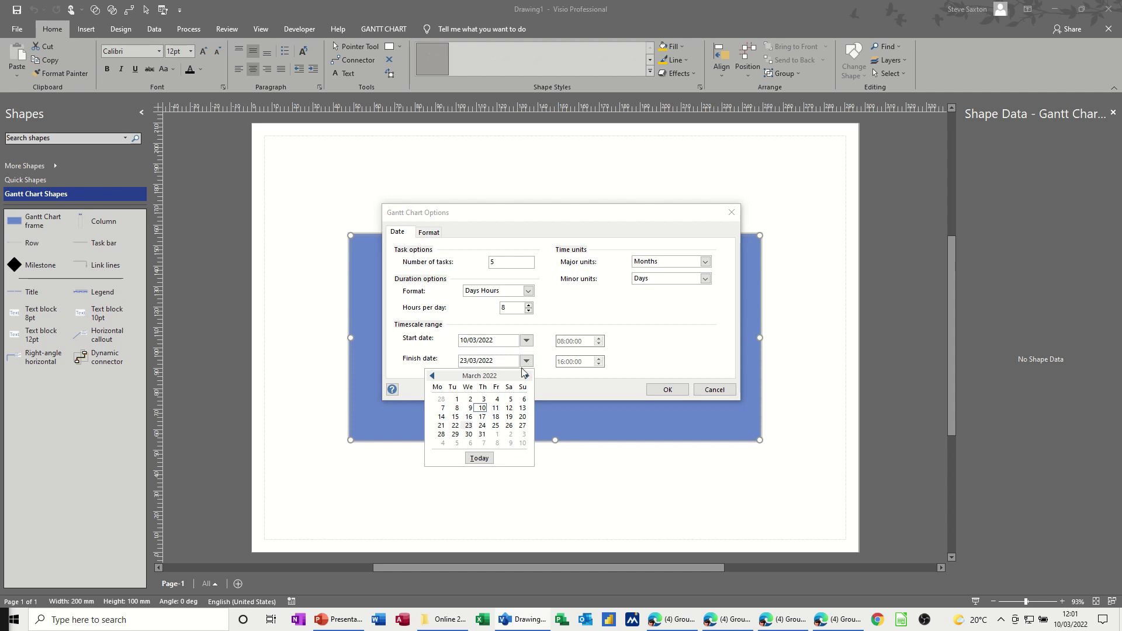
click(482, 434)
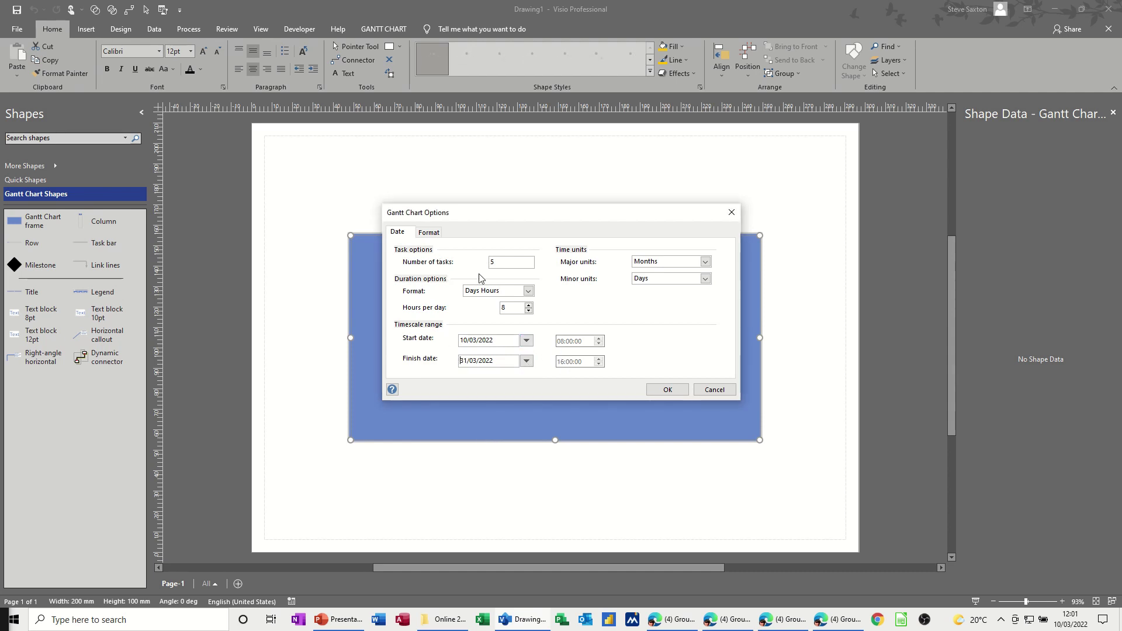
- Leave the task bar start and finish shapes set to None in the Format options
click(434, 235)
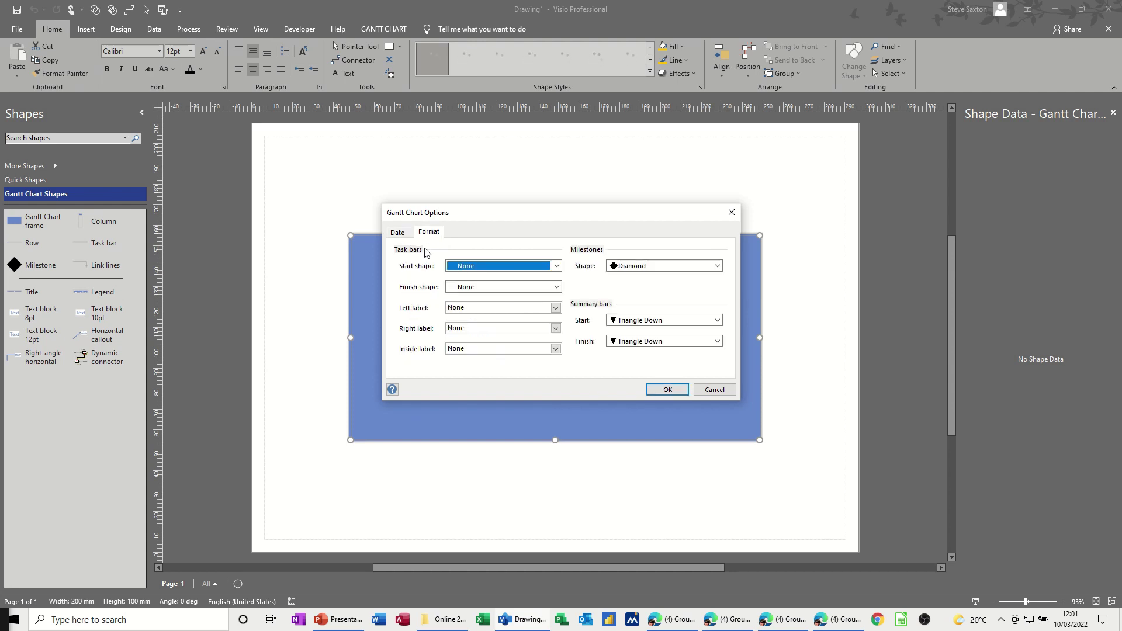
click(506, 270)
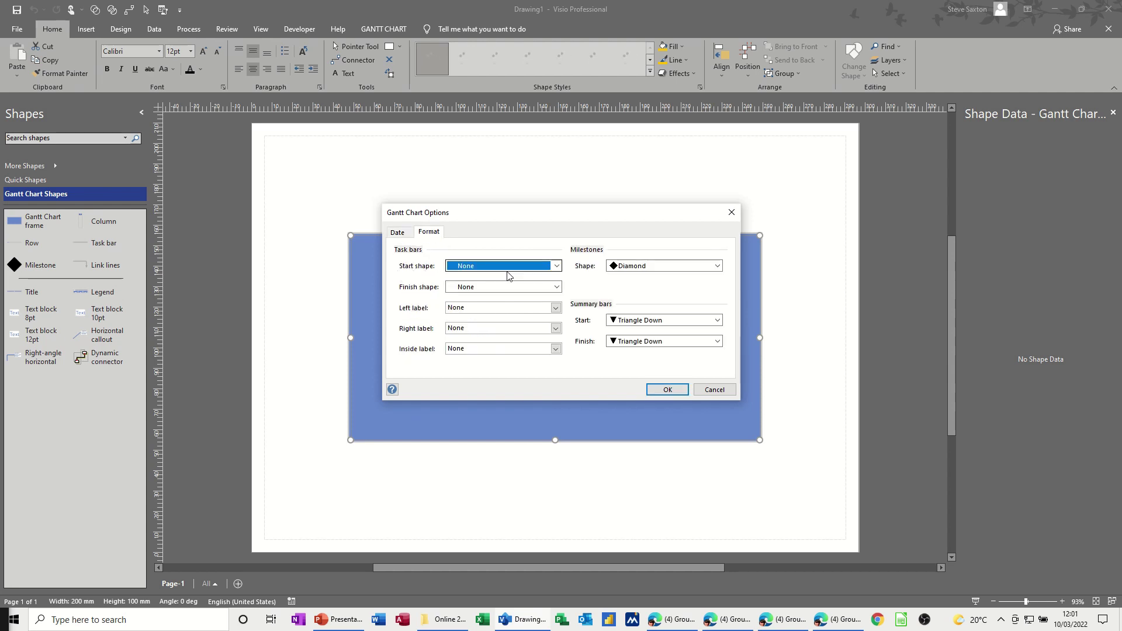
click(556, 270)
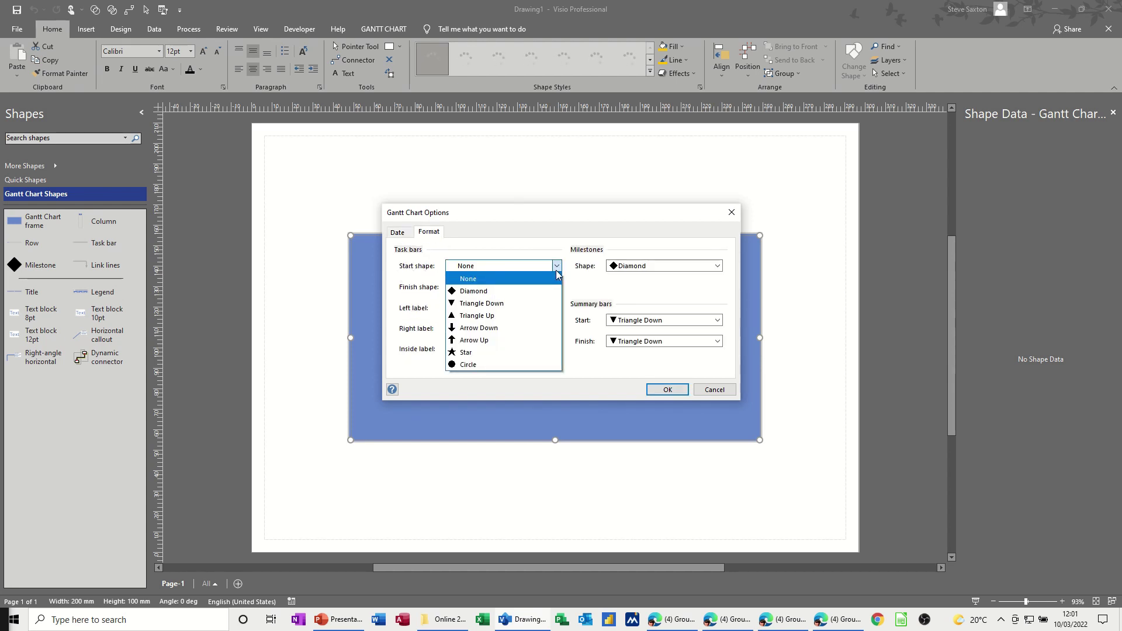
click(556, 274)
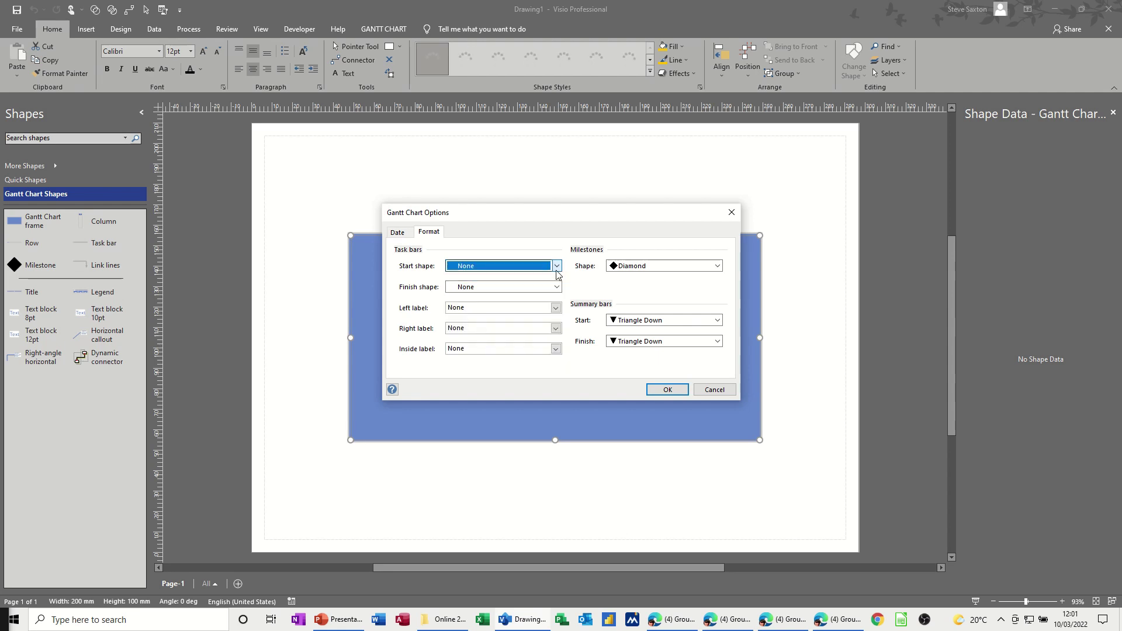
click(556, 287)
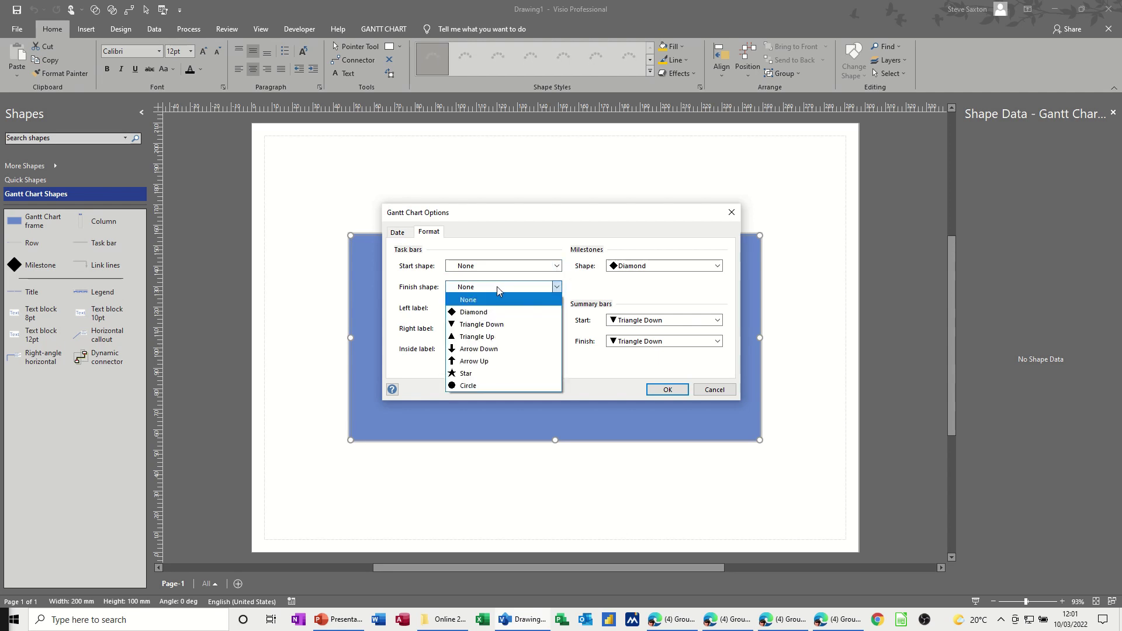
click(556, 287)
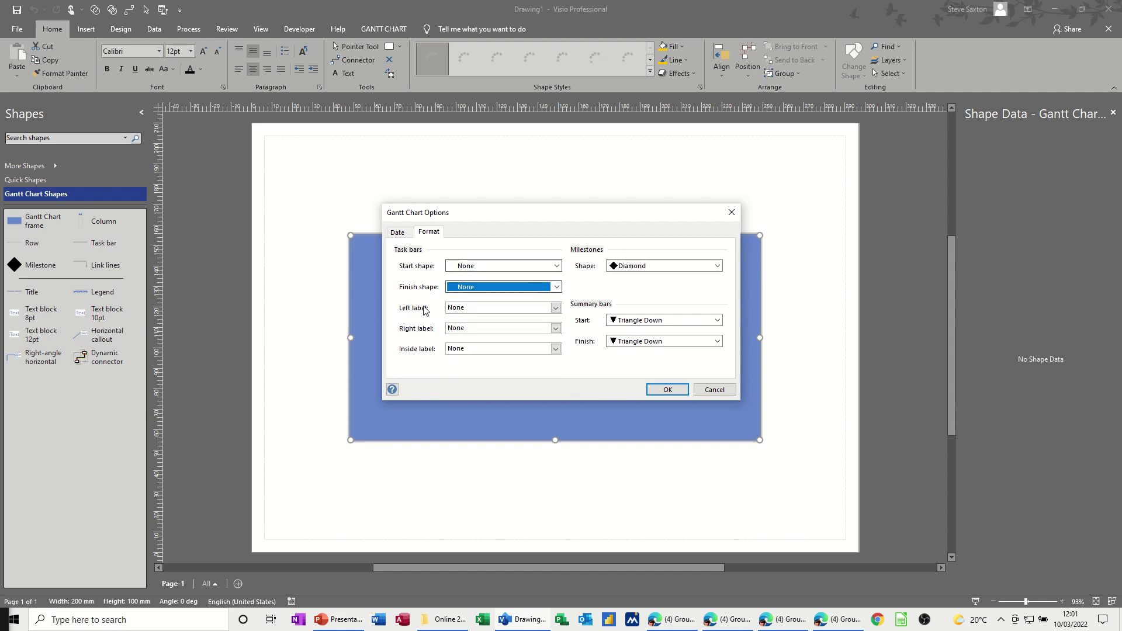
- Leave the left and inside bar labels at None, then apply the options to build the chart
click(556, 308)
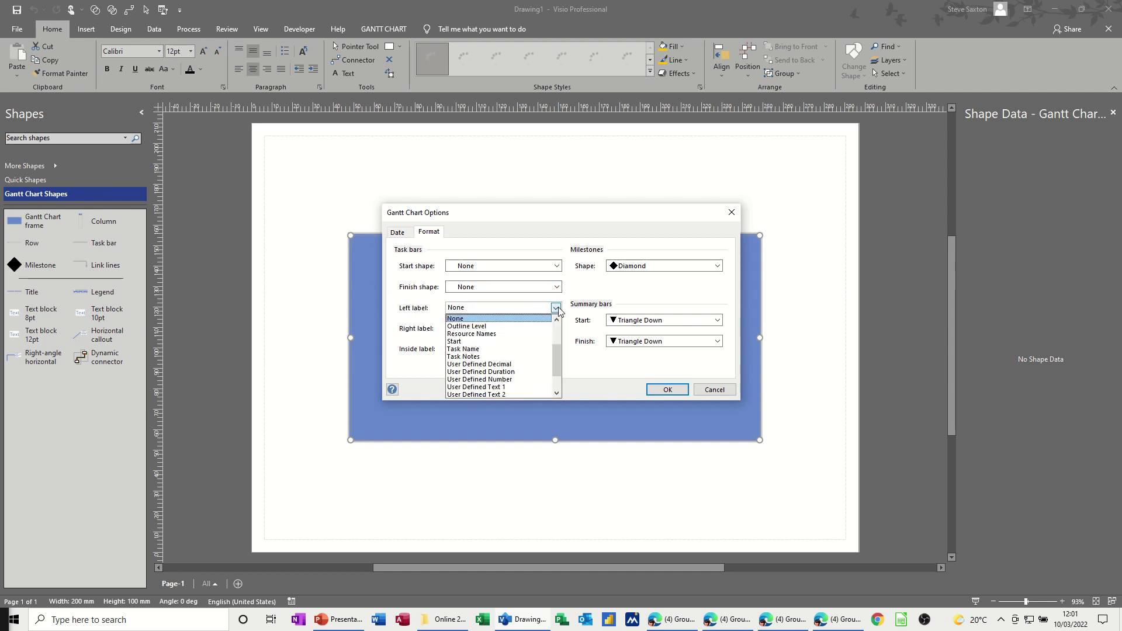
click(556, 308)
click(556, 308)
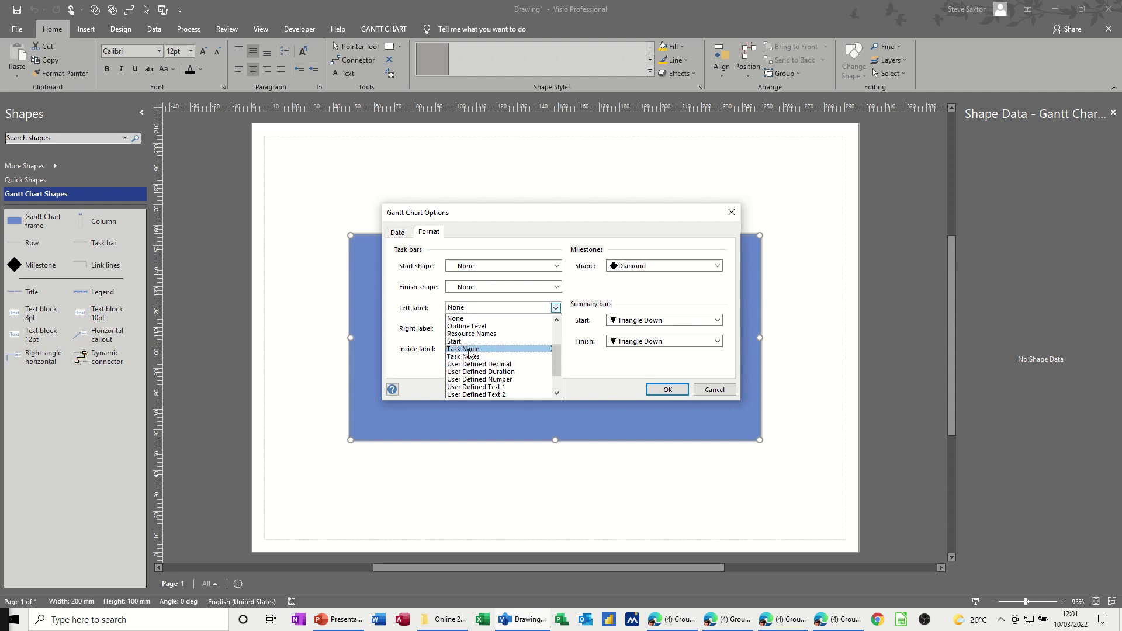
click(584, 346)
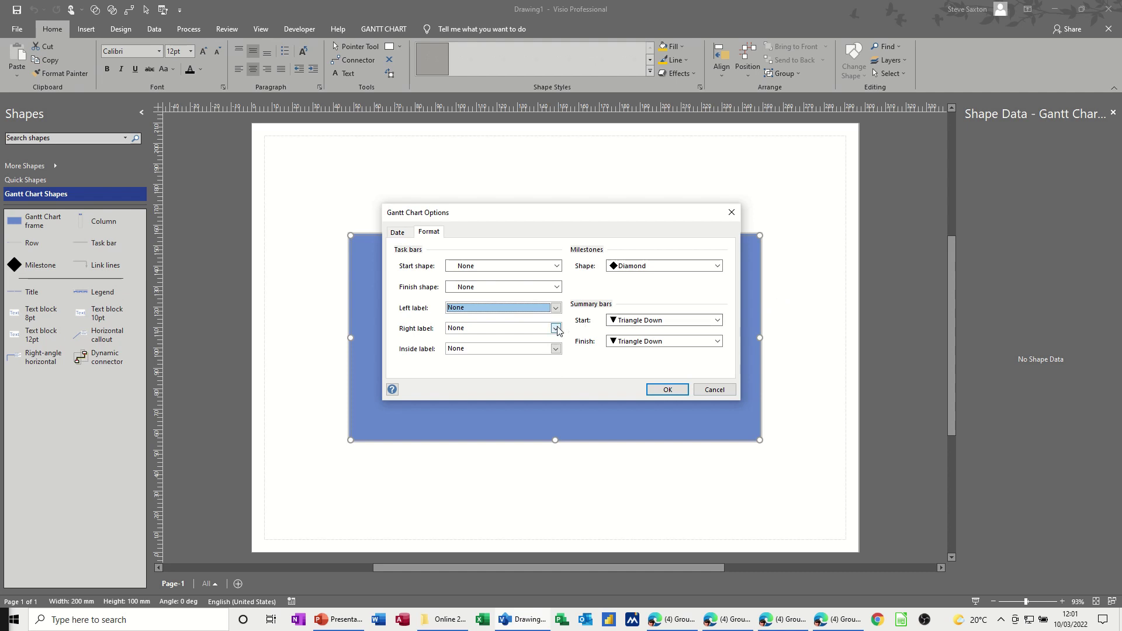
click(556, 349)
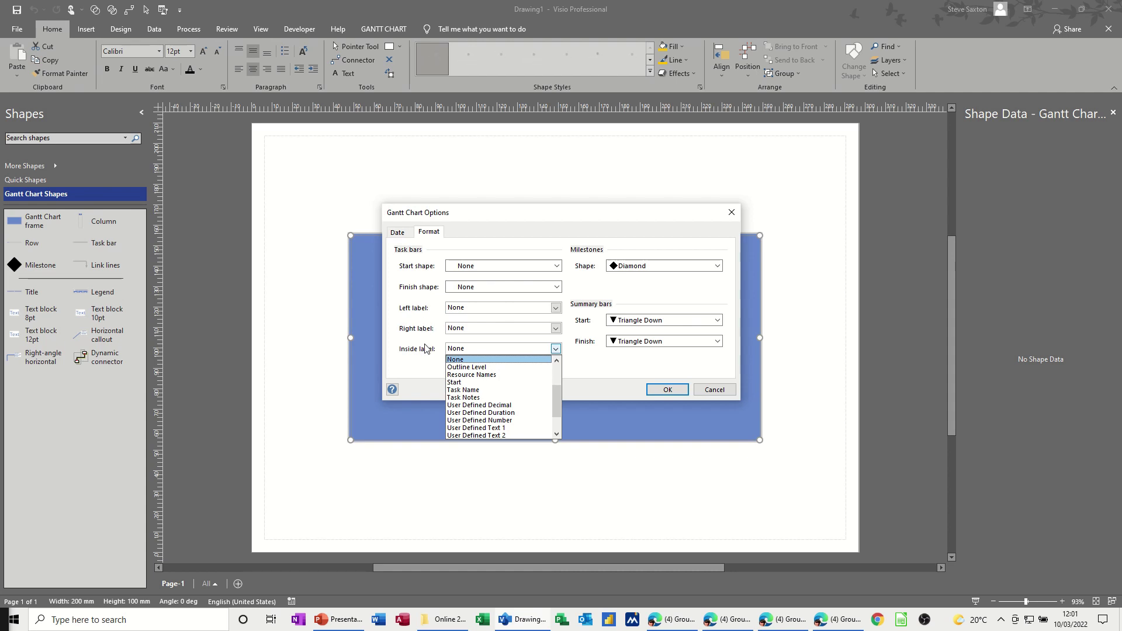
click(592, 374)
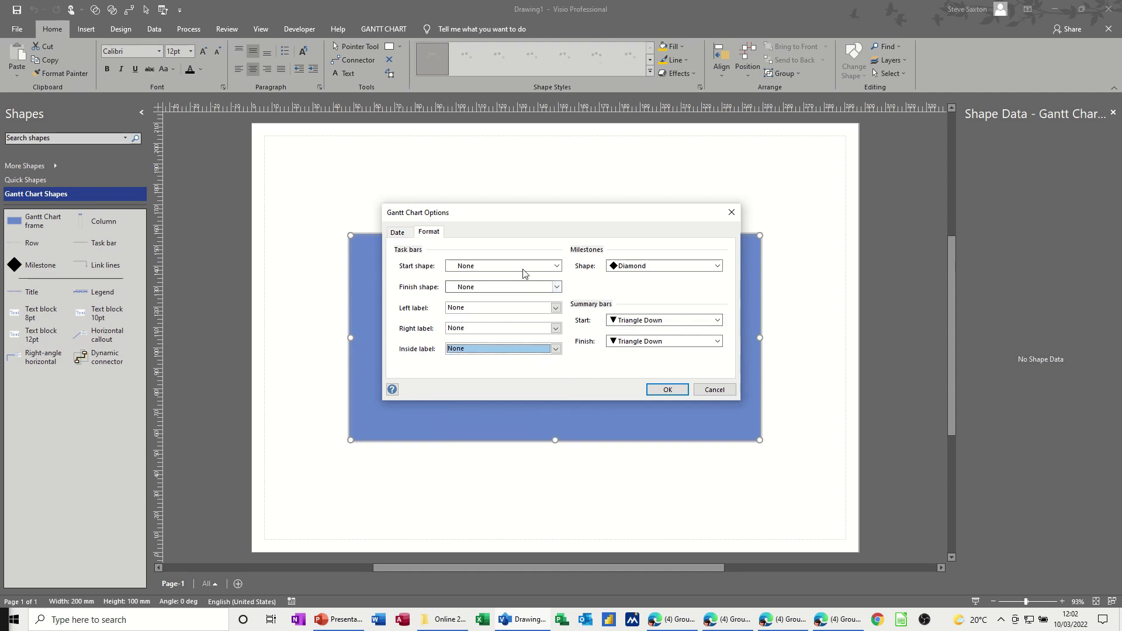
click(403, 235)
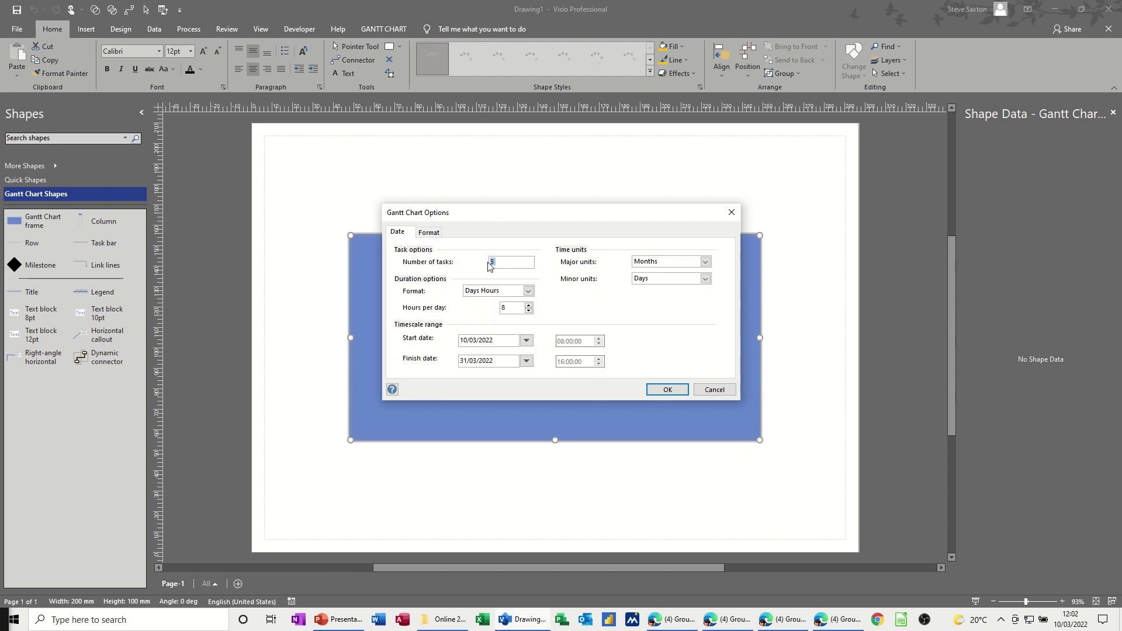
click(659, 391)
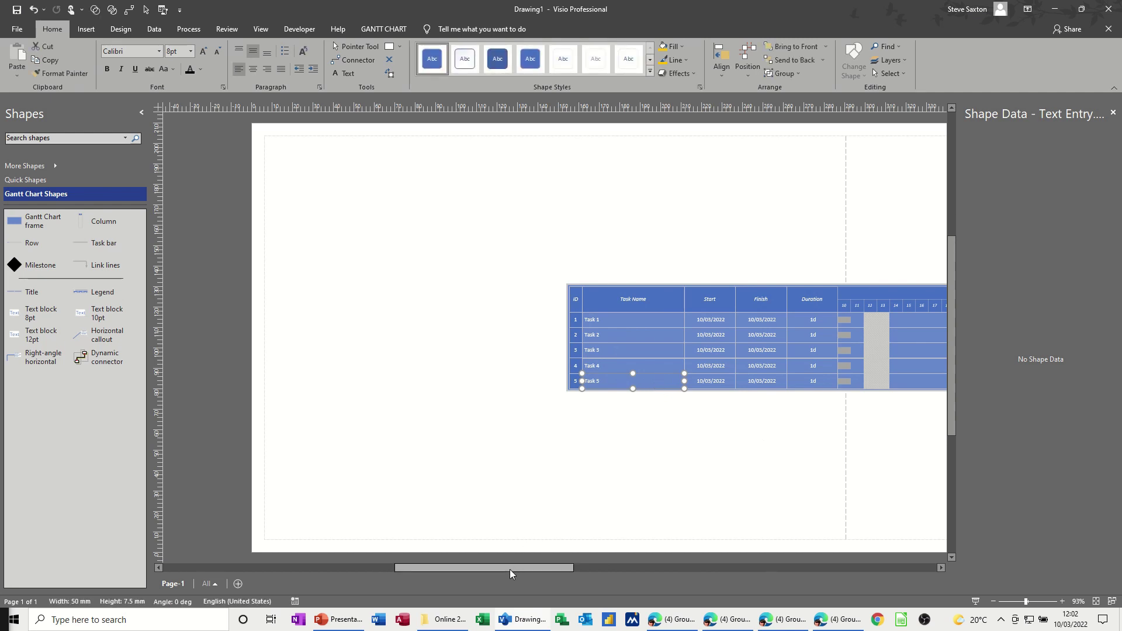
- Zoom in and rename Task 1 to 'Develop Strategy'
mouse_move(513, 570)
mouse_down()
mouse_move(591, 570)
mouse_move(580, 574)
mouse_up()
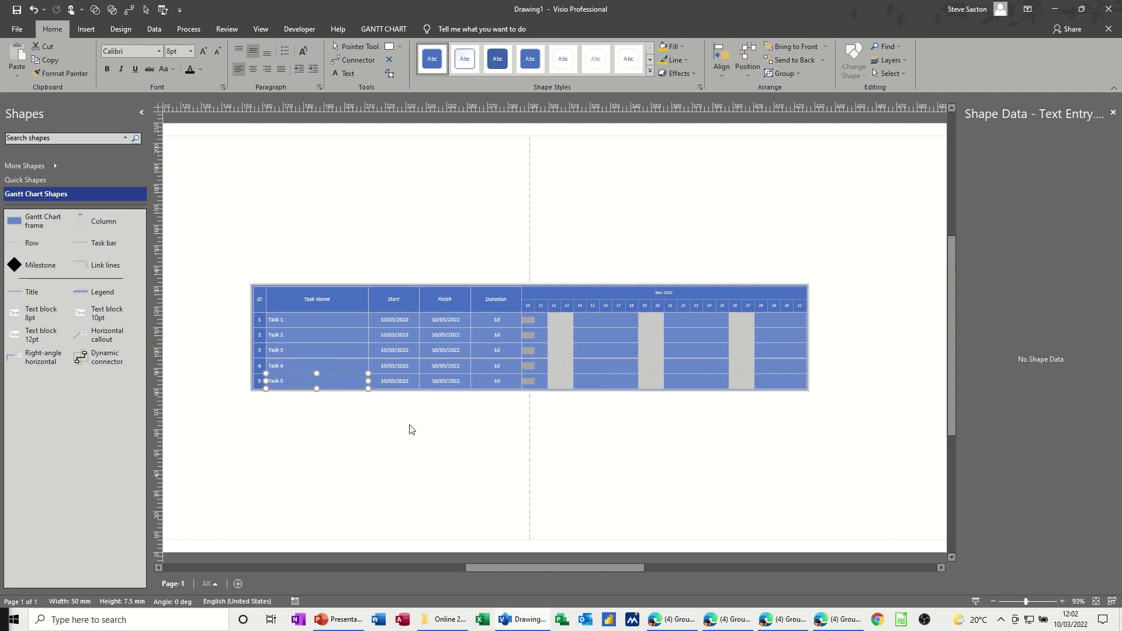
click(273, 322)
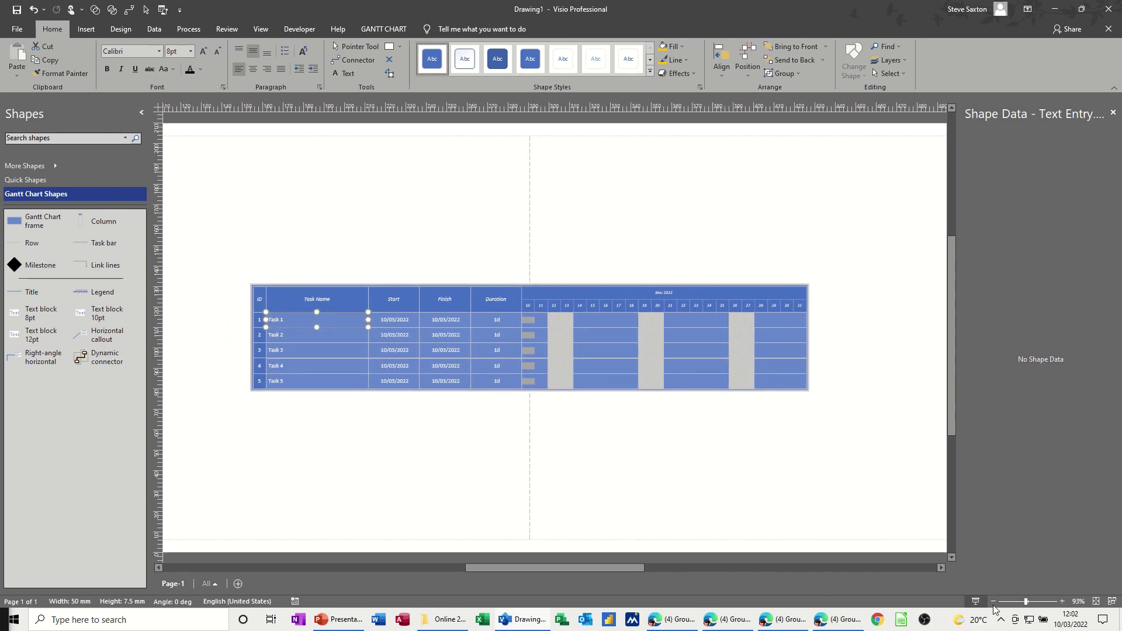
click(1061, 602)
click(1062, 602)
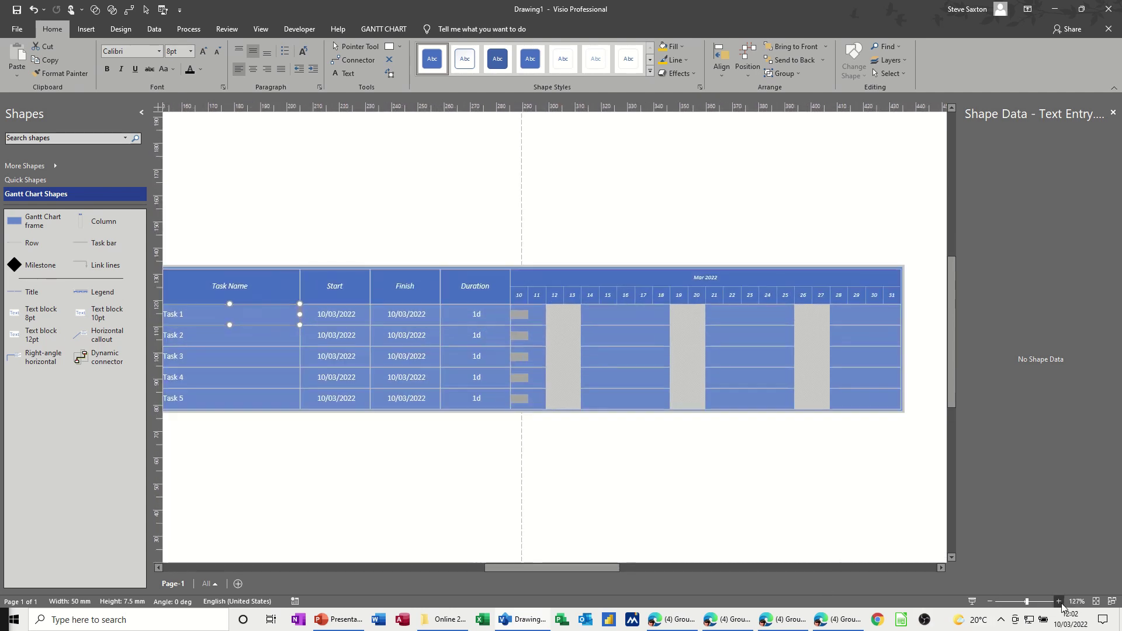
drag(605, 565, 584, 572)
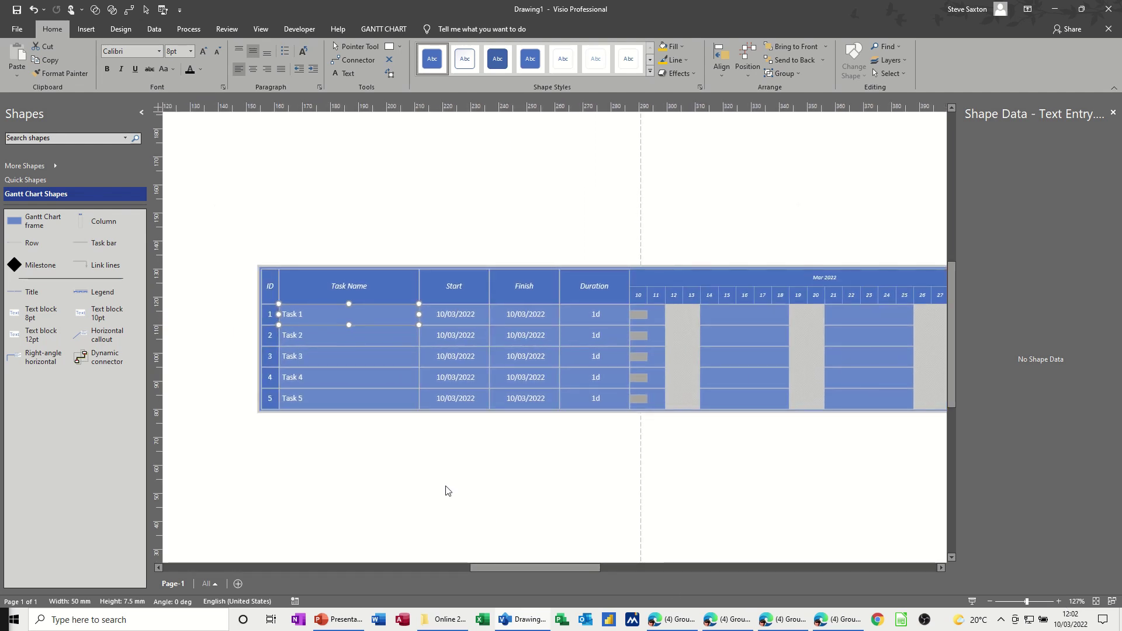
text(Develop Str)
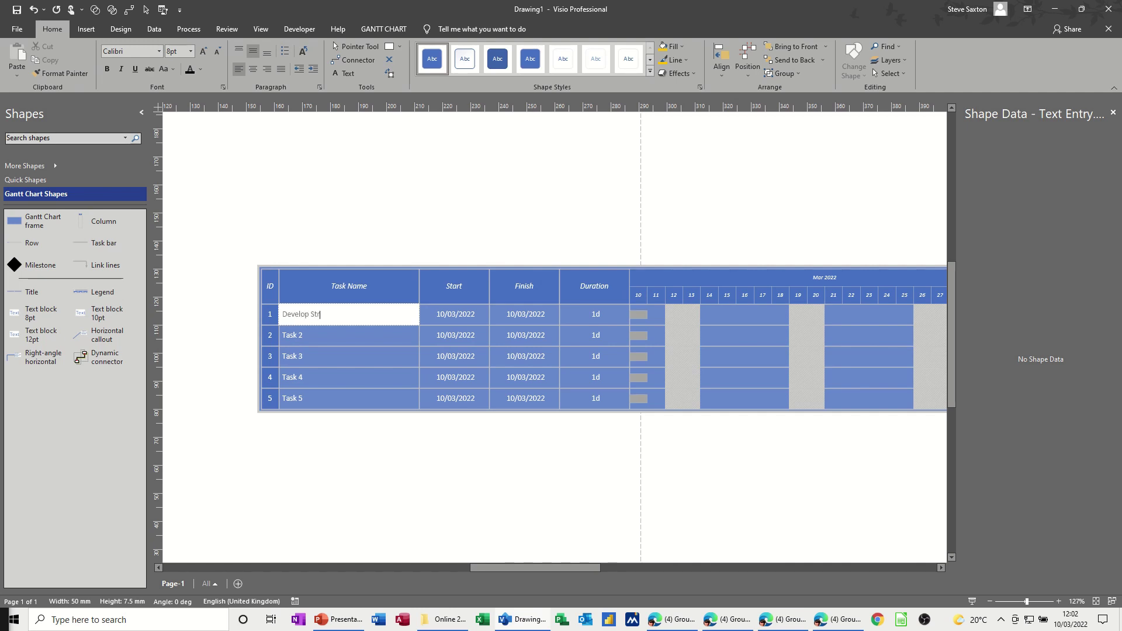
text(ategy)
click(309, 338)
- Rename rows 2–5 to Coord Teams, Test Product, Market Product and Sell Product
text(Coord Team)
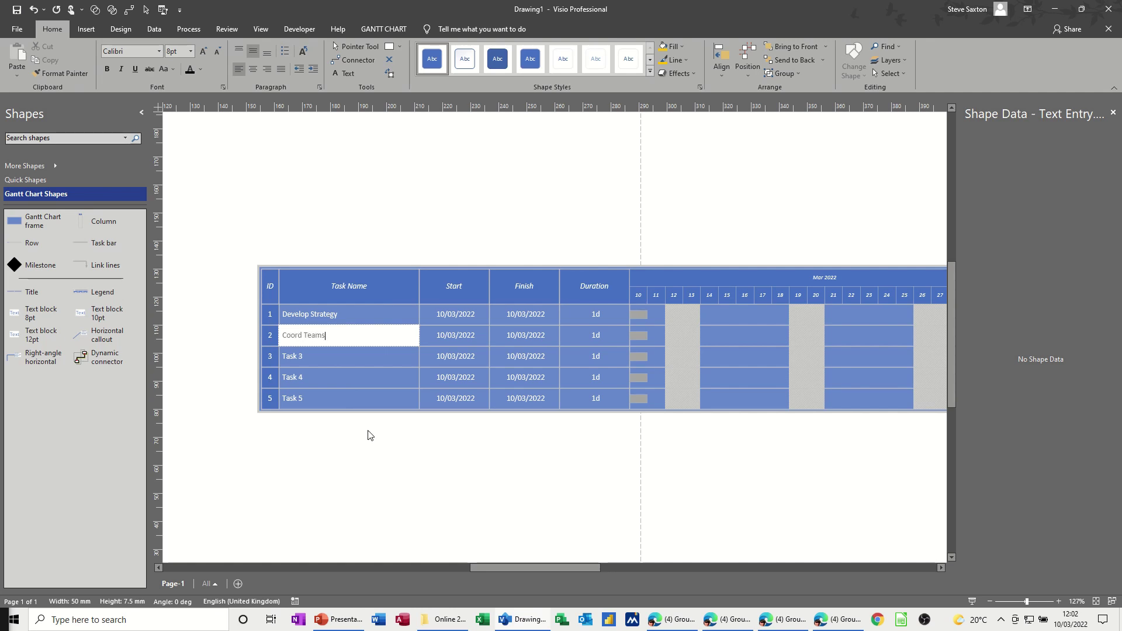
click(303, 358)
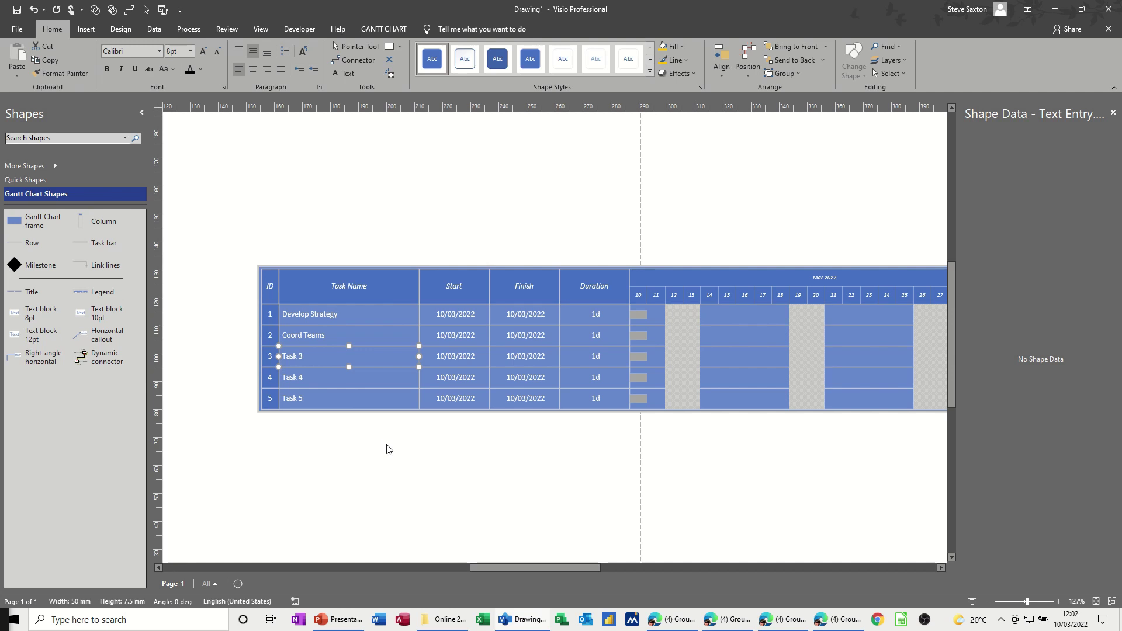
text(Test)
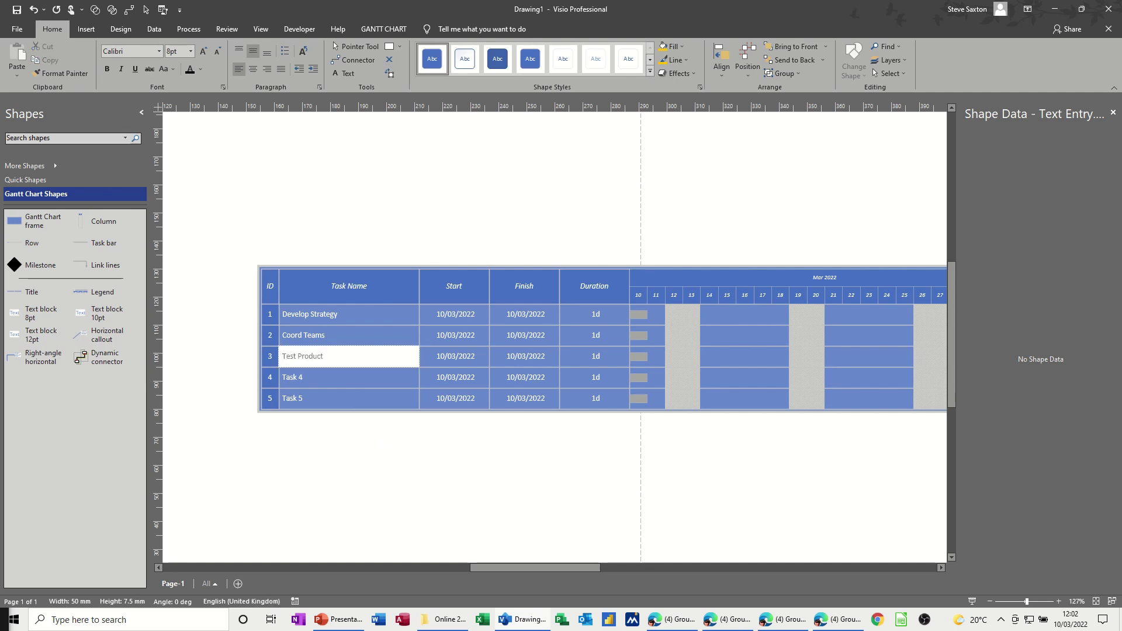
click(298, 377)
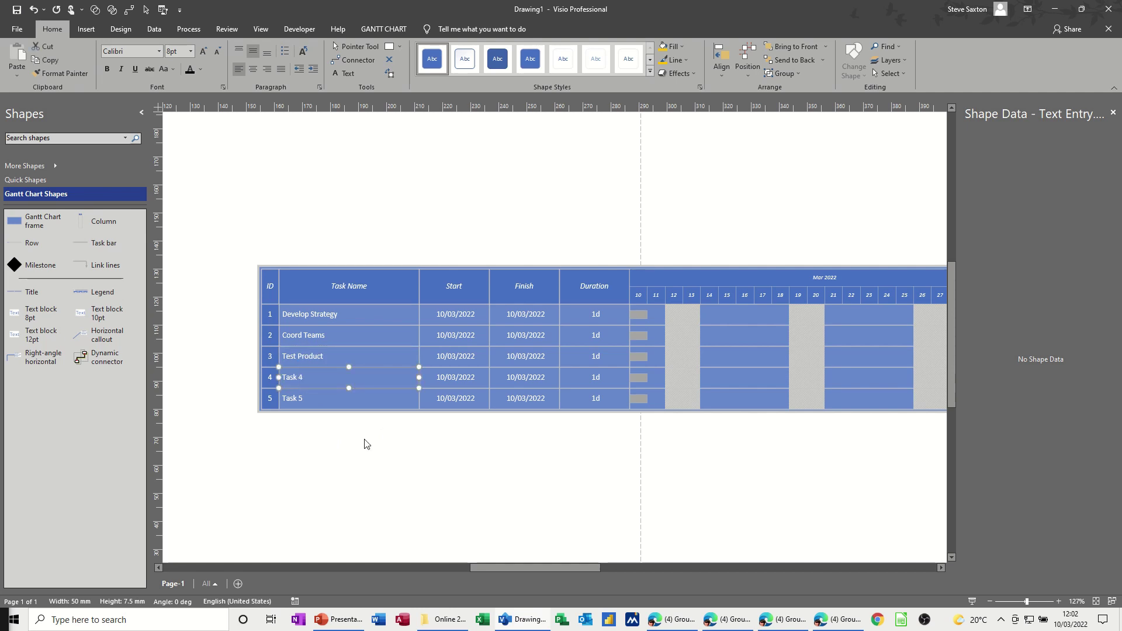
text(Market)
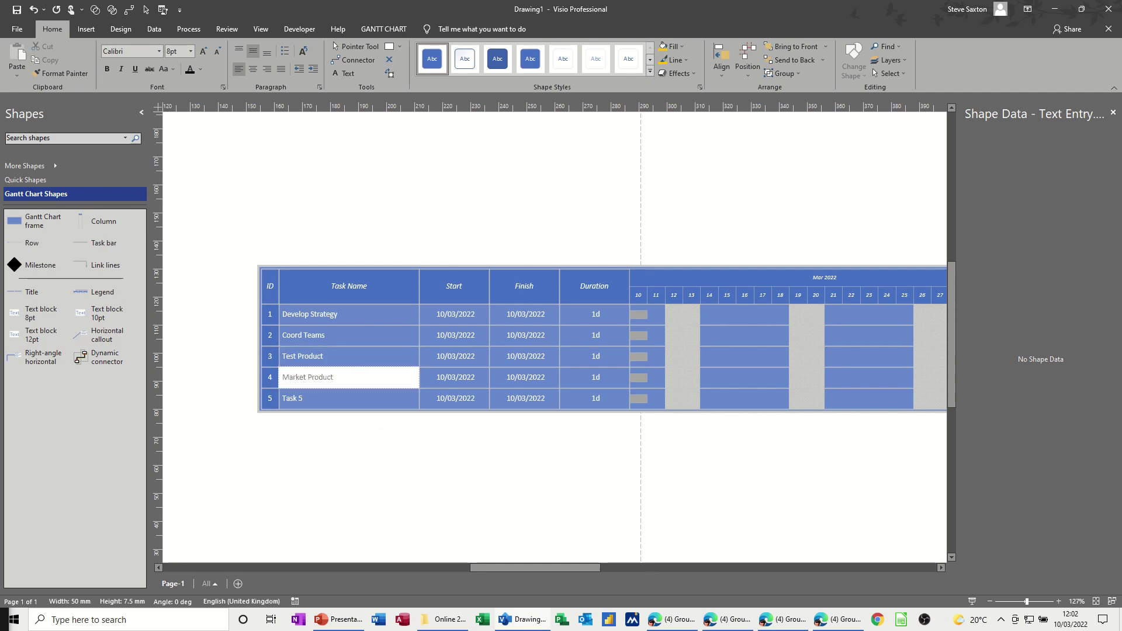
click(297, 401)
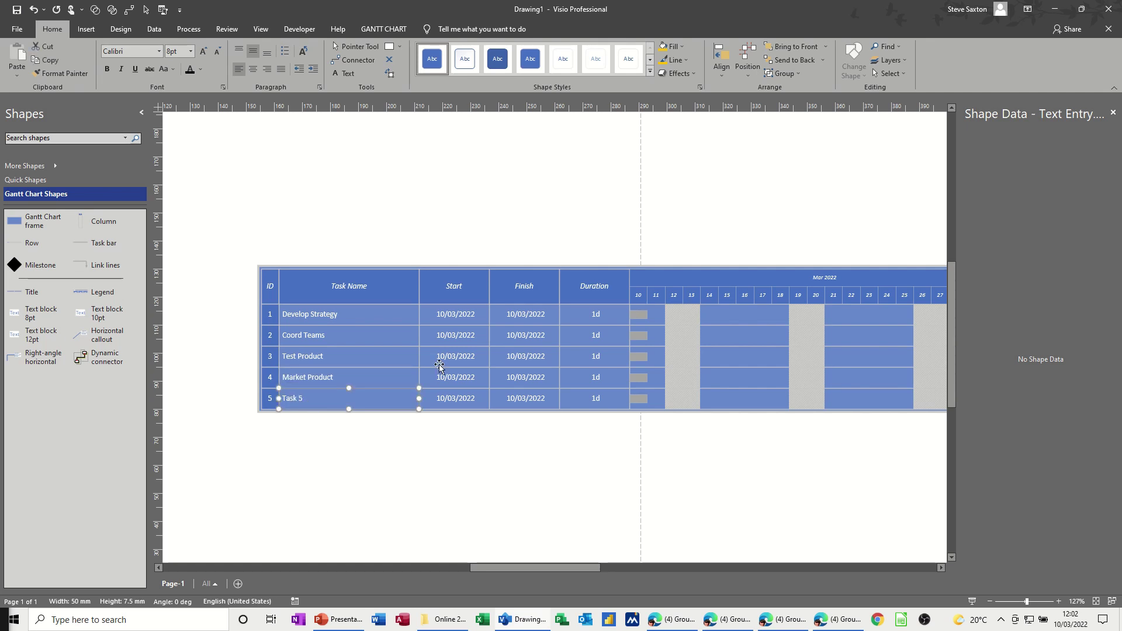
text(Sell Product)
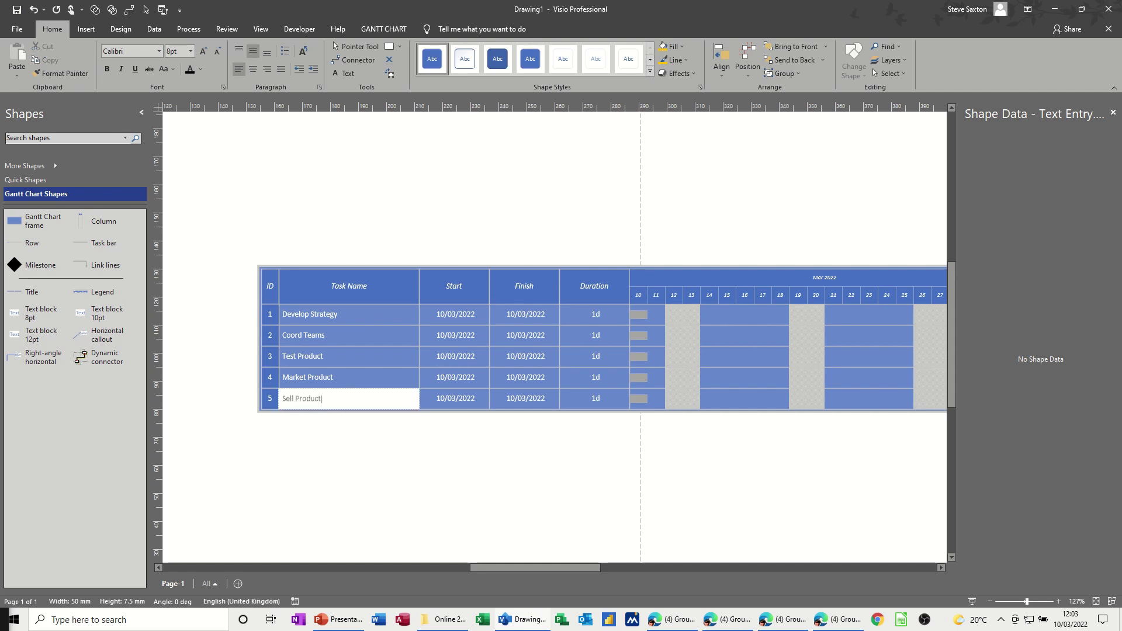
click(380, 333)
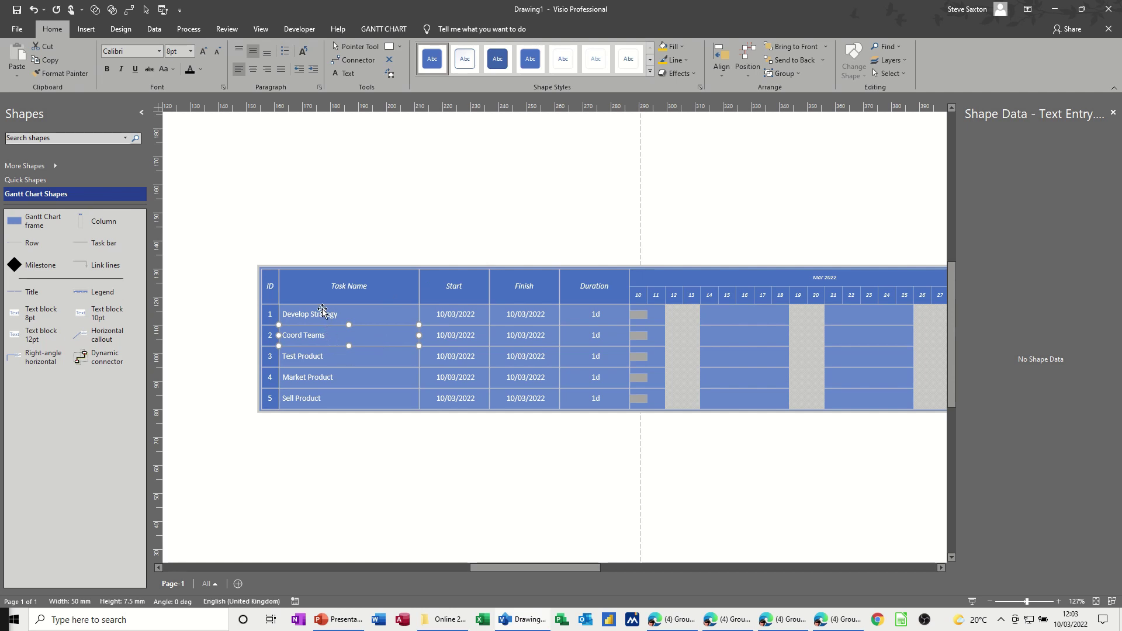
- Indent Coord Teams, Test Product, Market Product and Sell Product beneath Develop Strategy
click(296, 317)
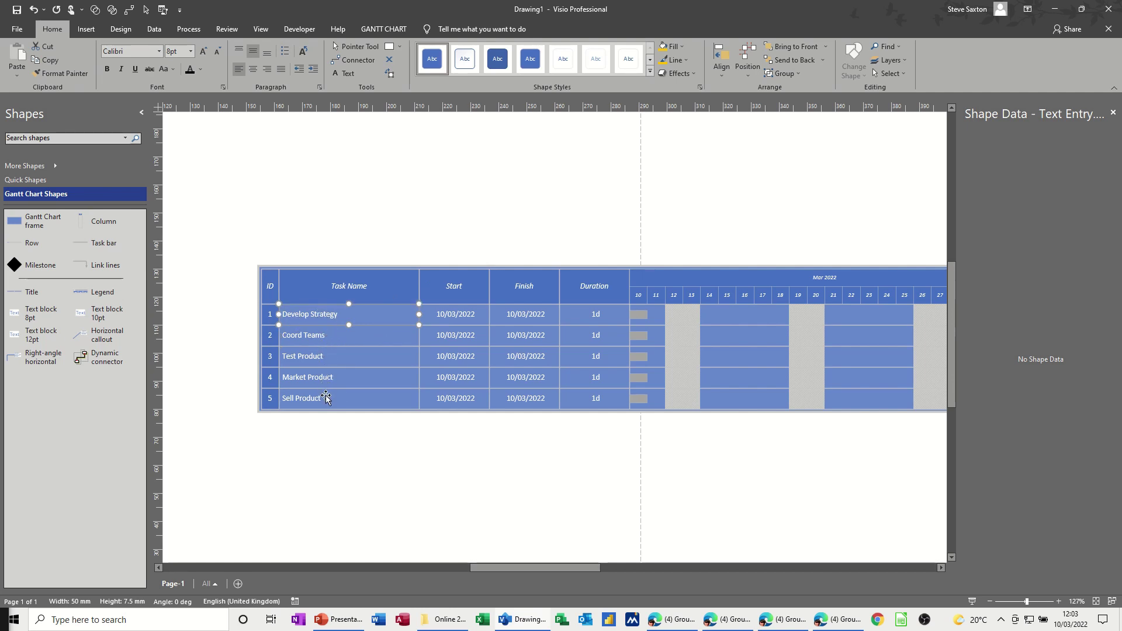
click(319, 341)
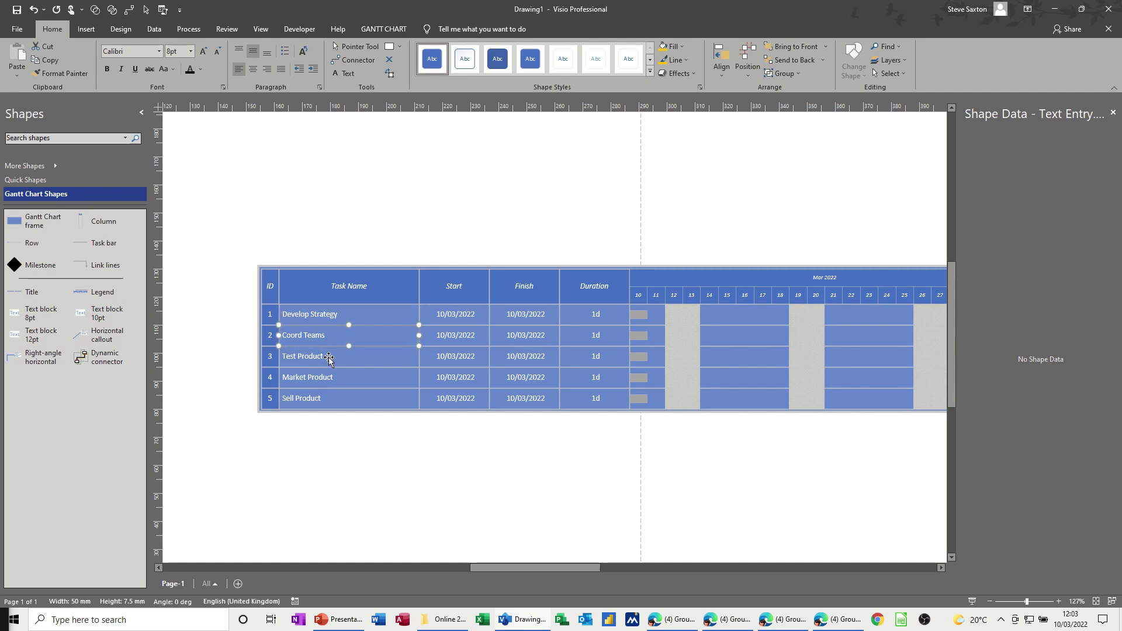
shift+click(328, 357)
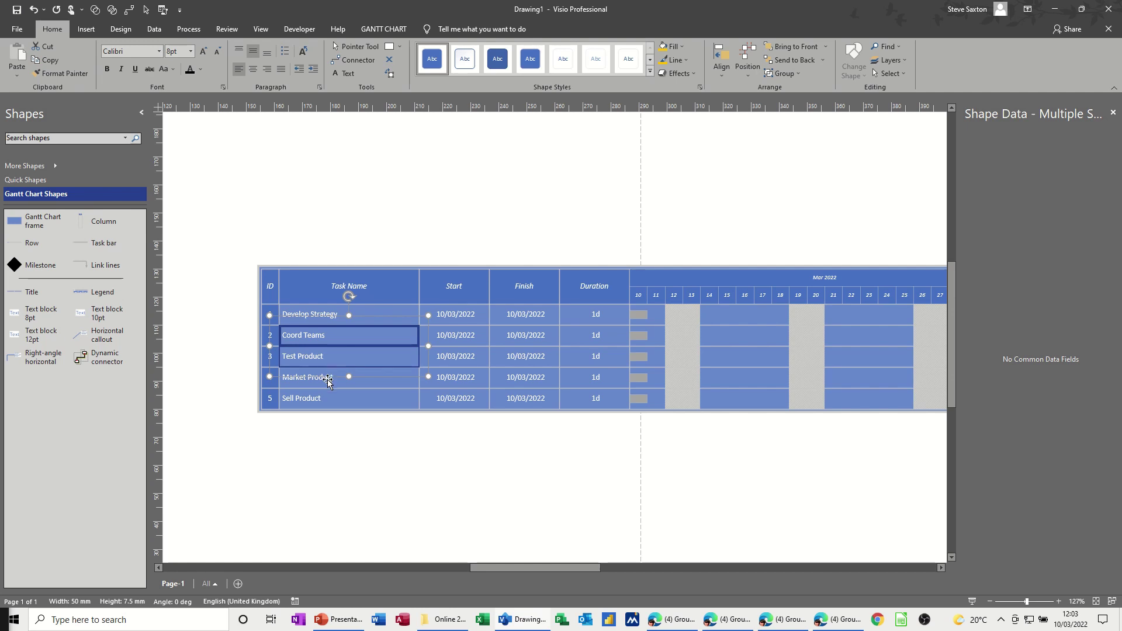
shift+click(330, 378)
shift+click(340, 397)
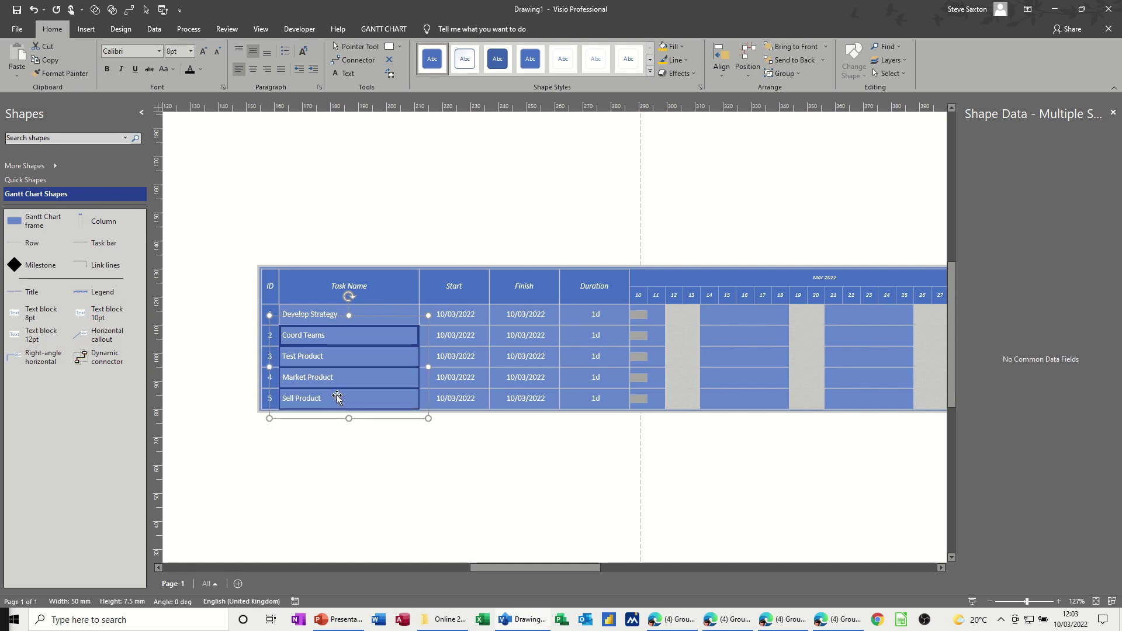
click(314, 70)
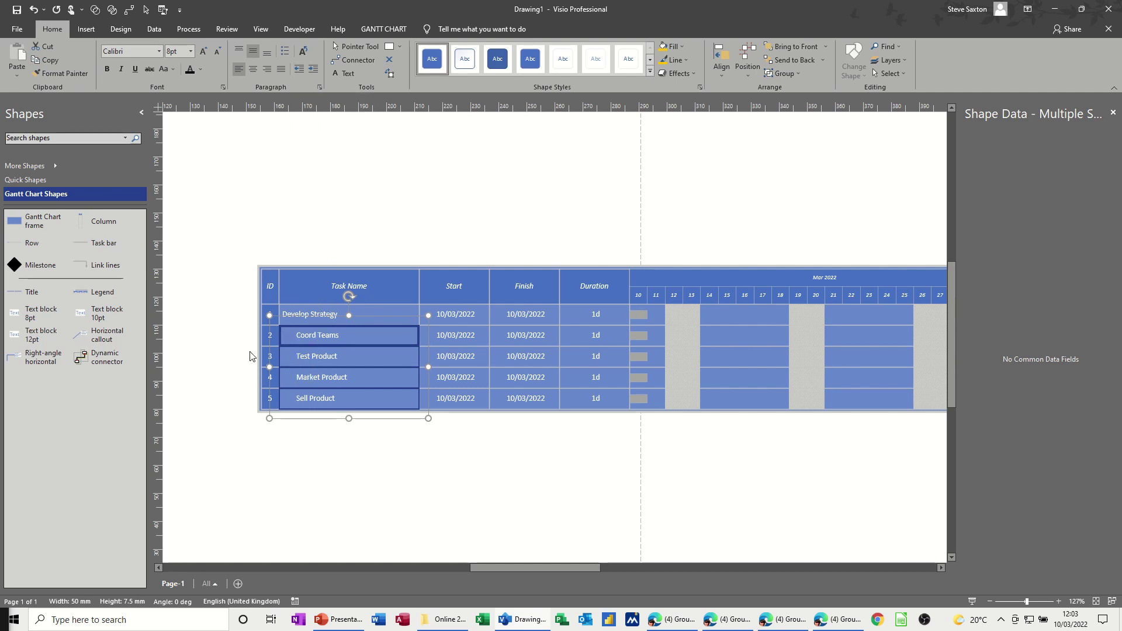
click(217, 335)
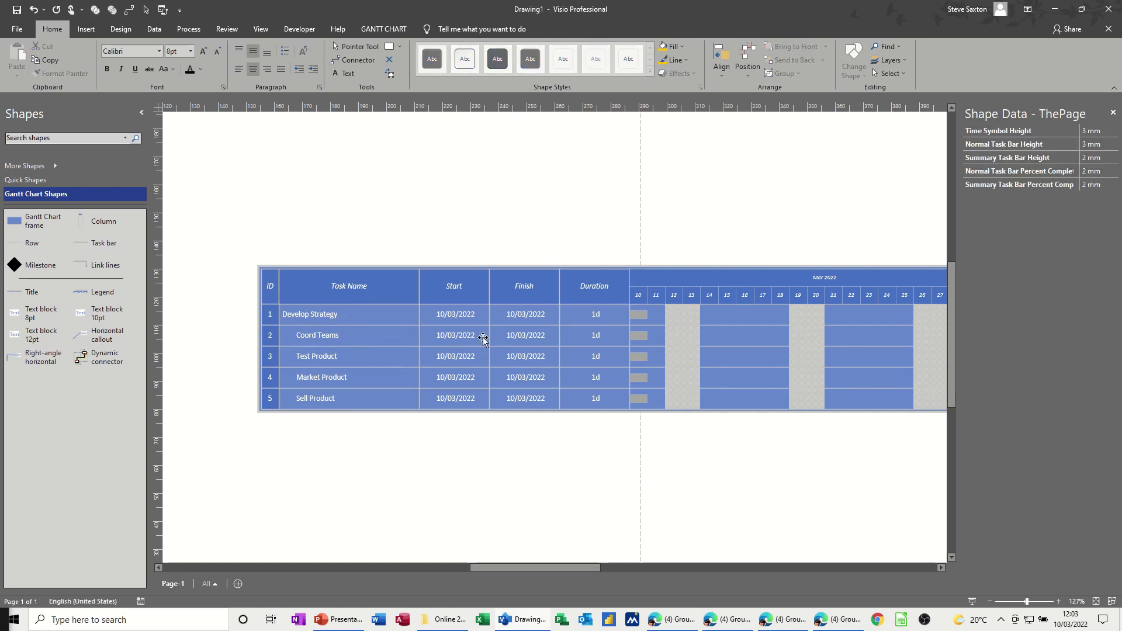
- Enter a duration of 2 for each of the four subtasks, Coord Teams through Sell Product
click(587, 337)
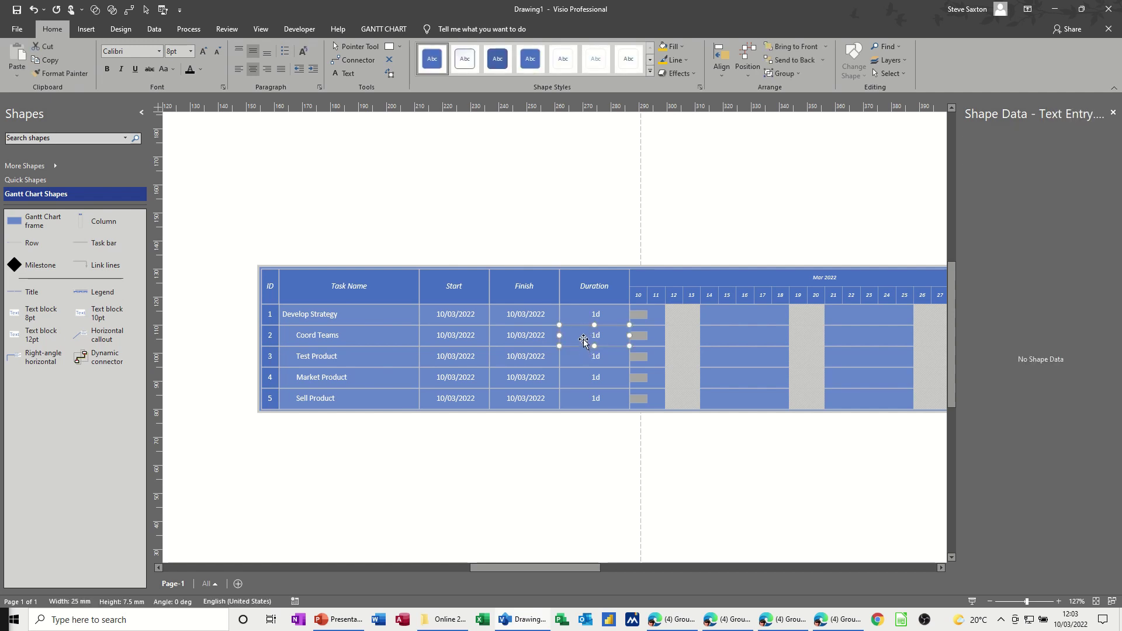
text(2)
click(584, 357)
text(2)
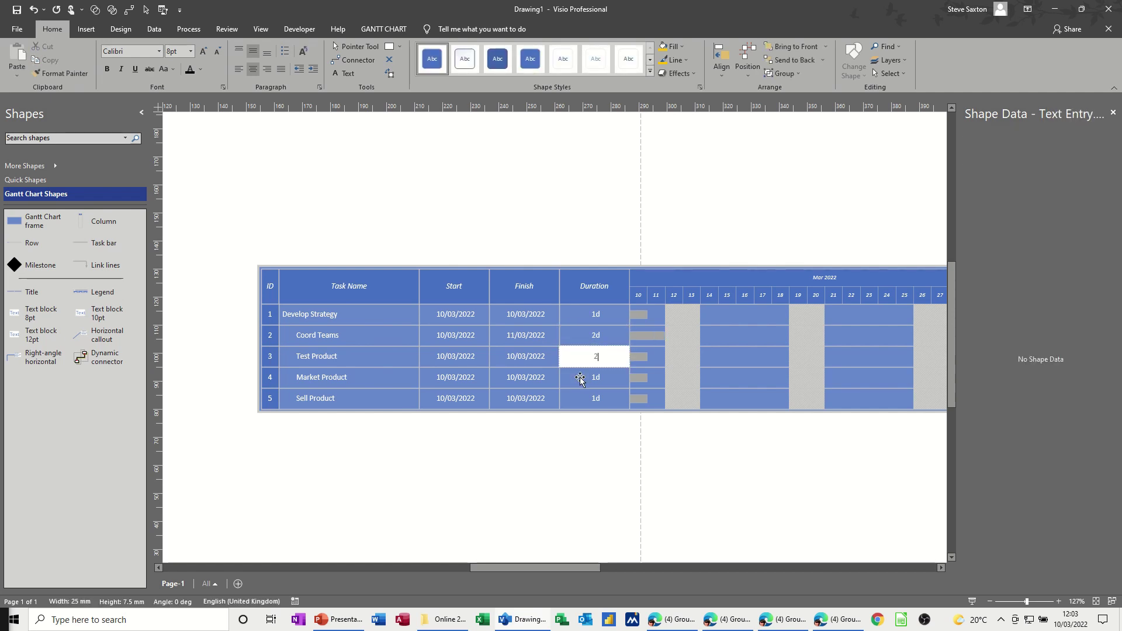
click(581, 380)
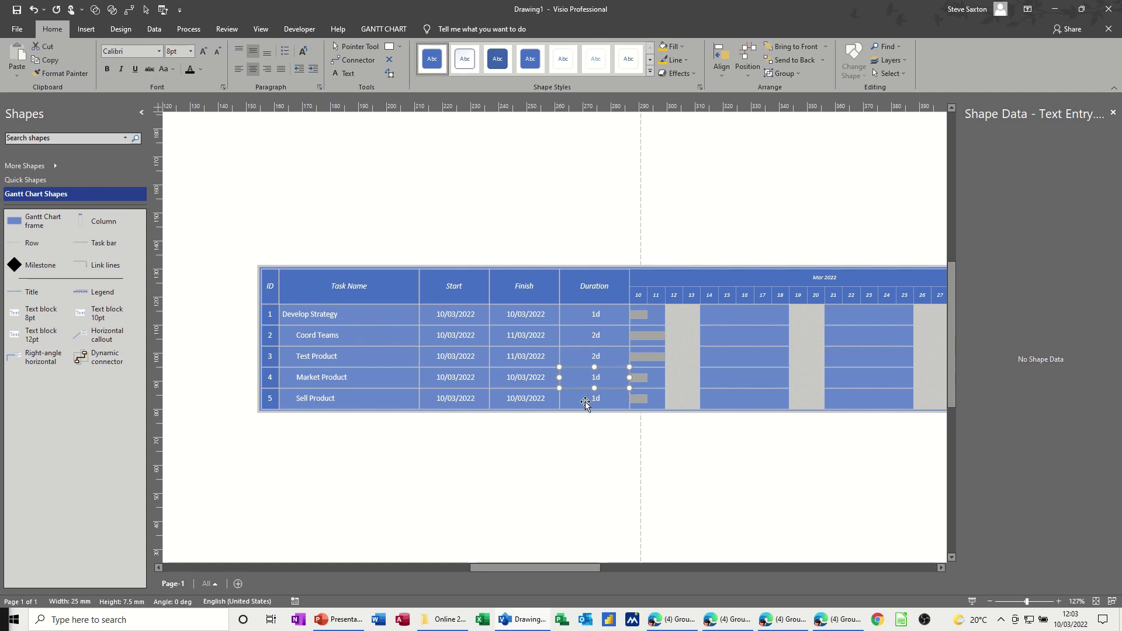
click(585, 402)
text(2)
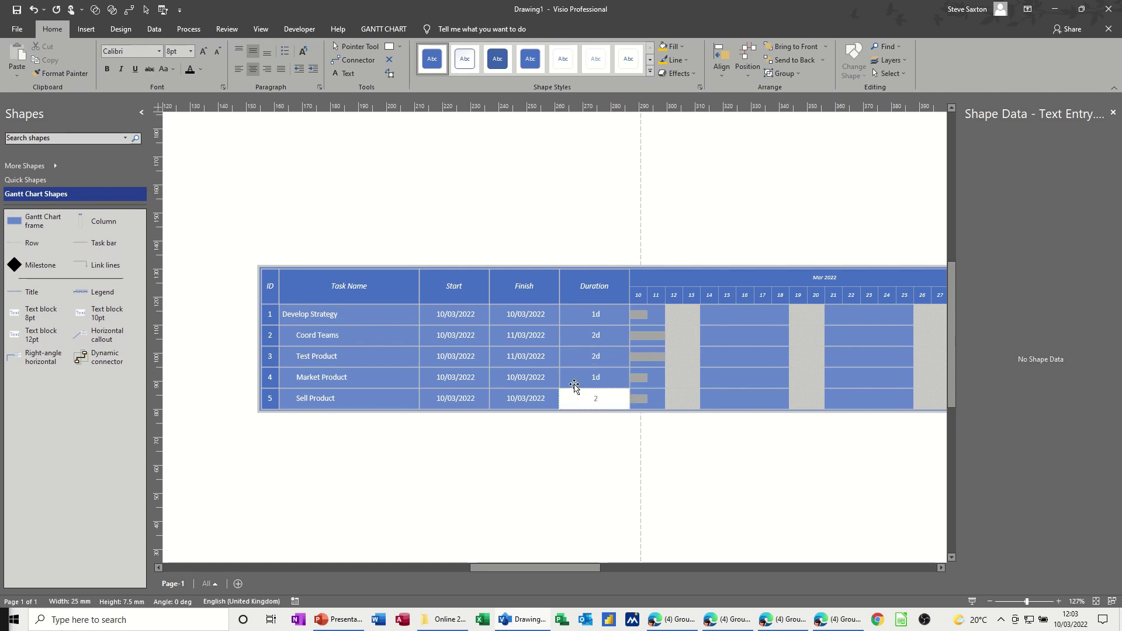
click(574, 380)
text(2)
click(508, 378)
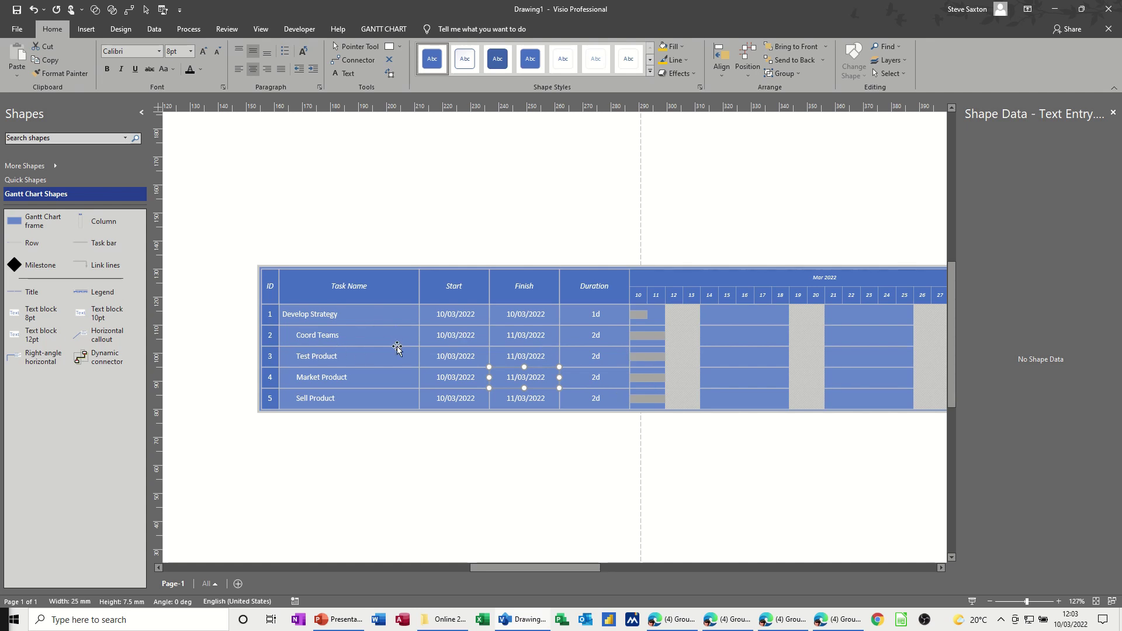
click(356, 338)
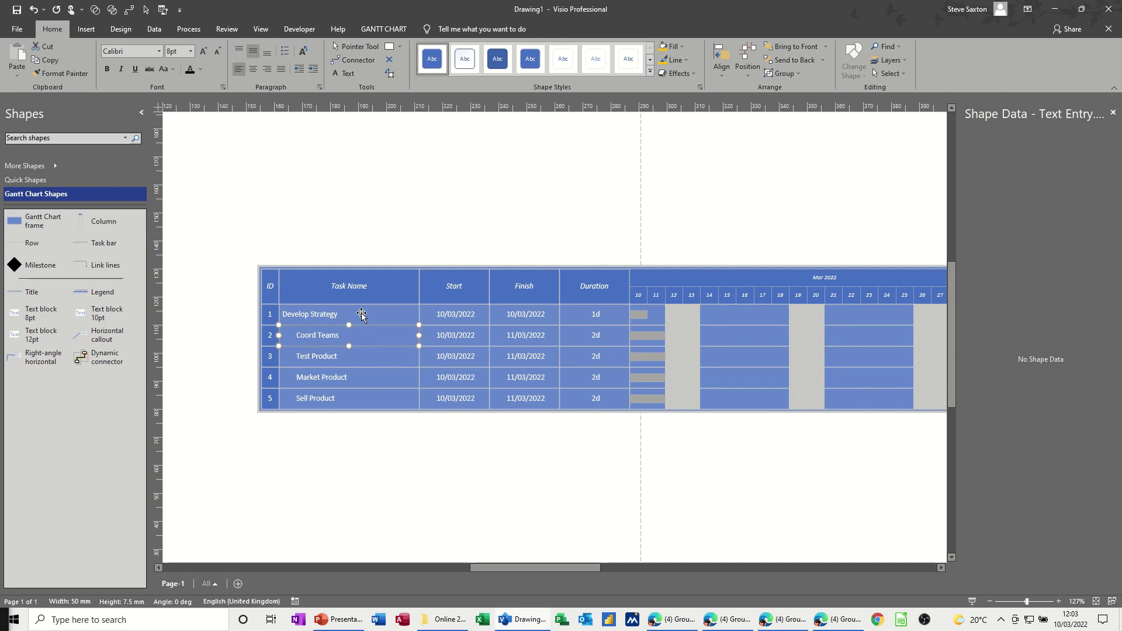
- Select all five tasks and link them so Sell Product runs 21/03/2022–22/03/2022
click(361, 315)
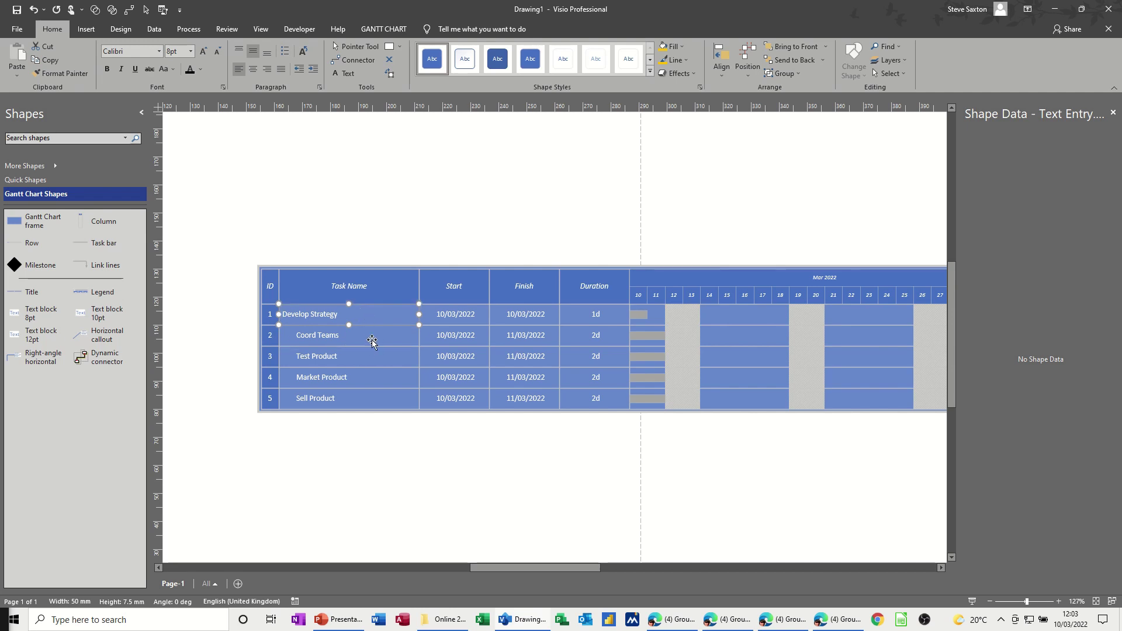
shift+click(372, 339)
shift+click(376, 357)
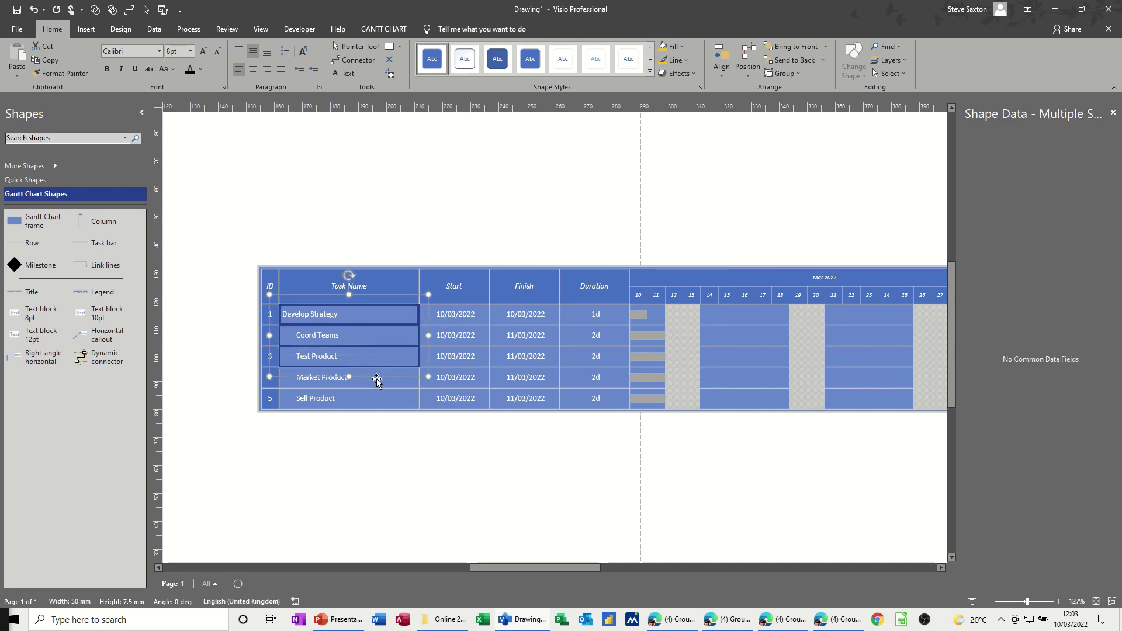
shift+click(377, 378)
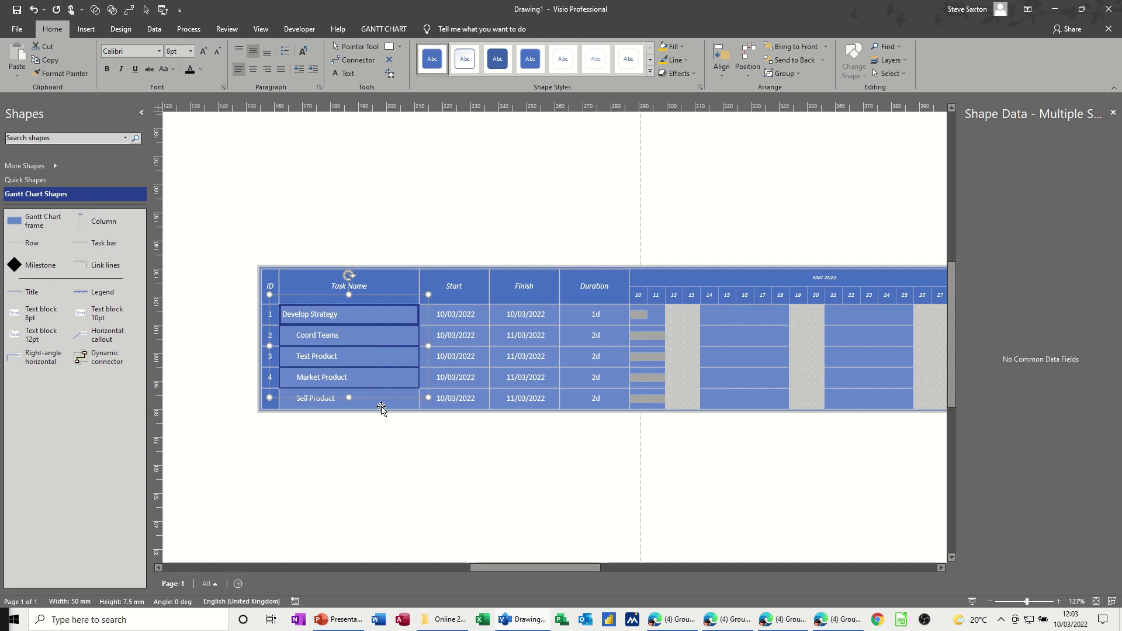
shift+click(381, 403)
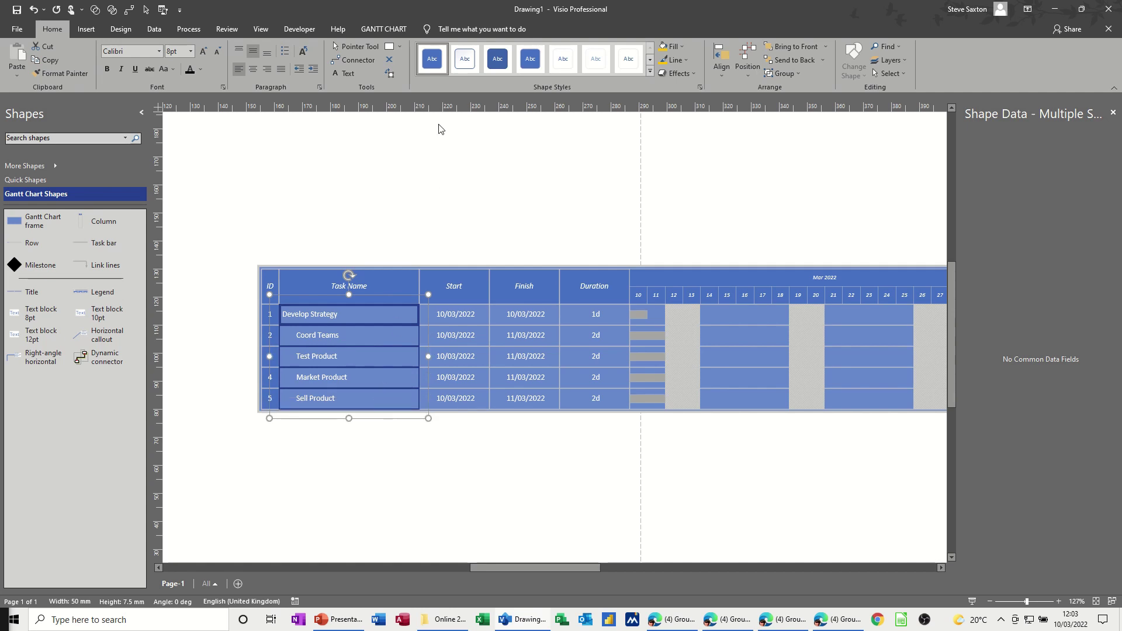
click(392, 31)
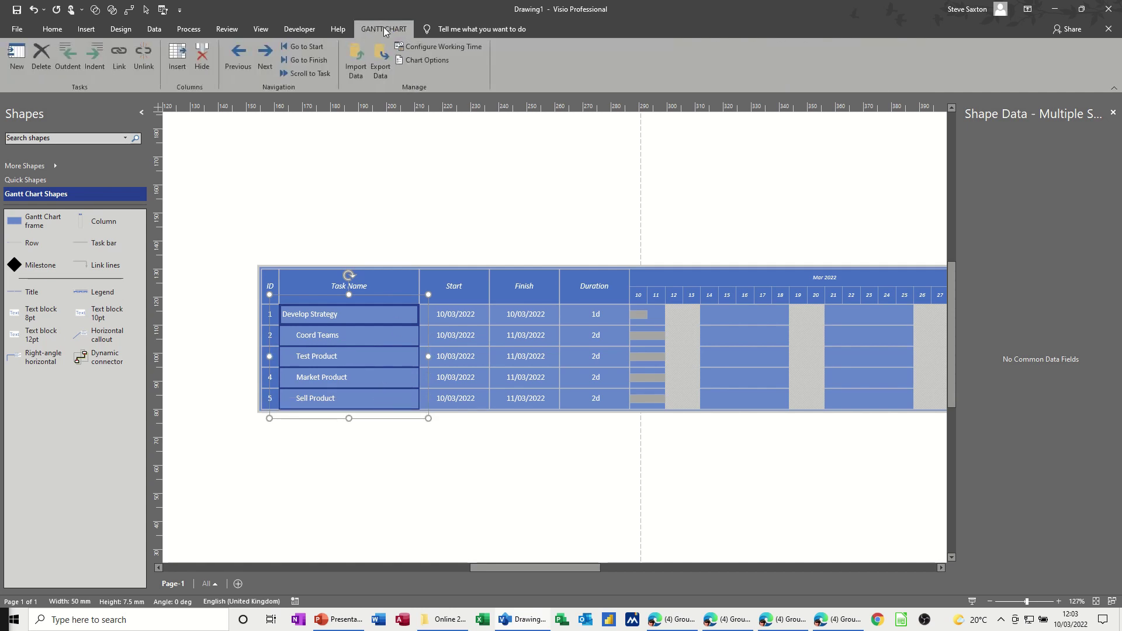
click(119, 55)
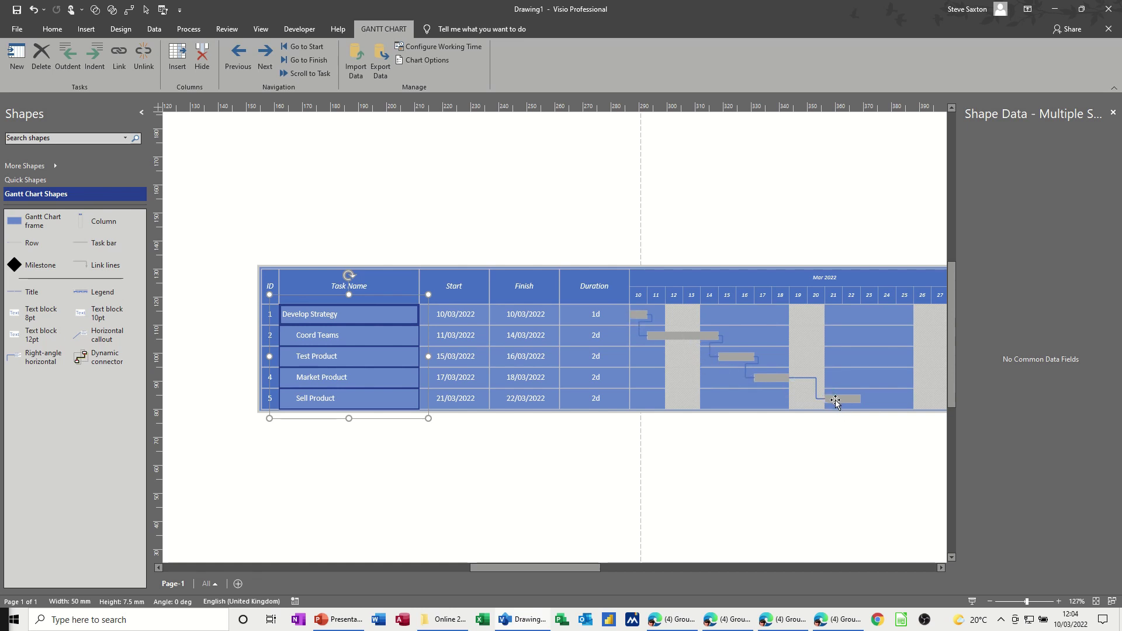
click(684, 338)
- Set the Coord Teams bar's Percent Complete to 40% in Shape Data and bring up its context menu
click(682, 336)
click(681, 335)
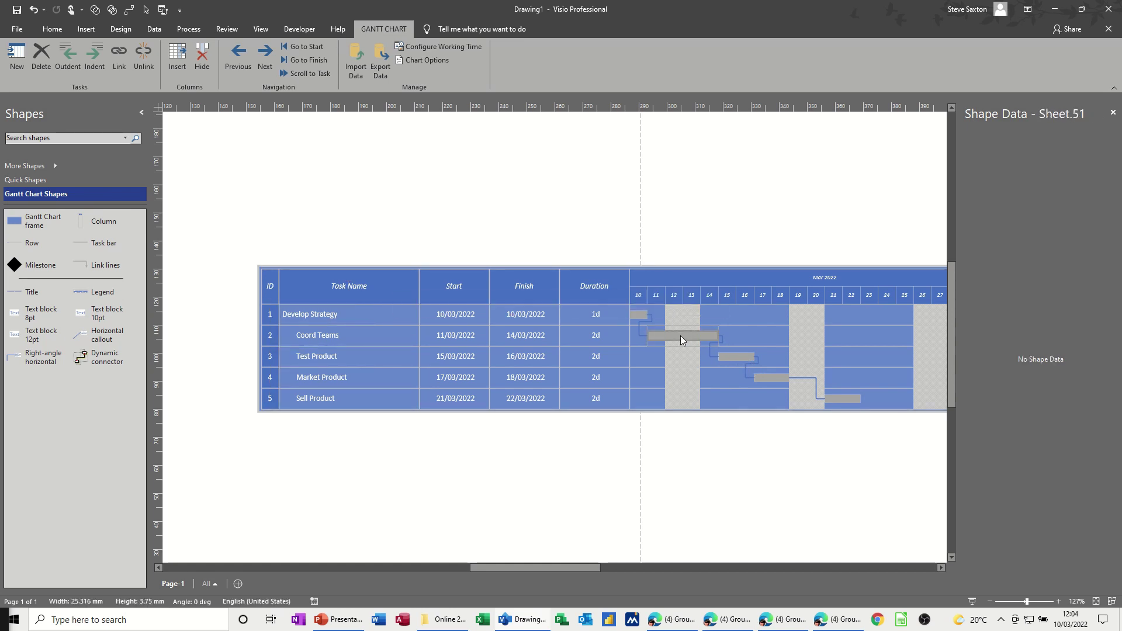
click(688, 346)
click(688, 341)
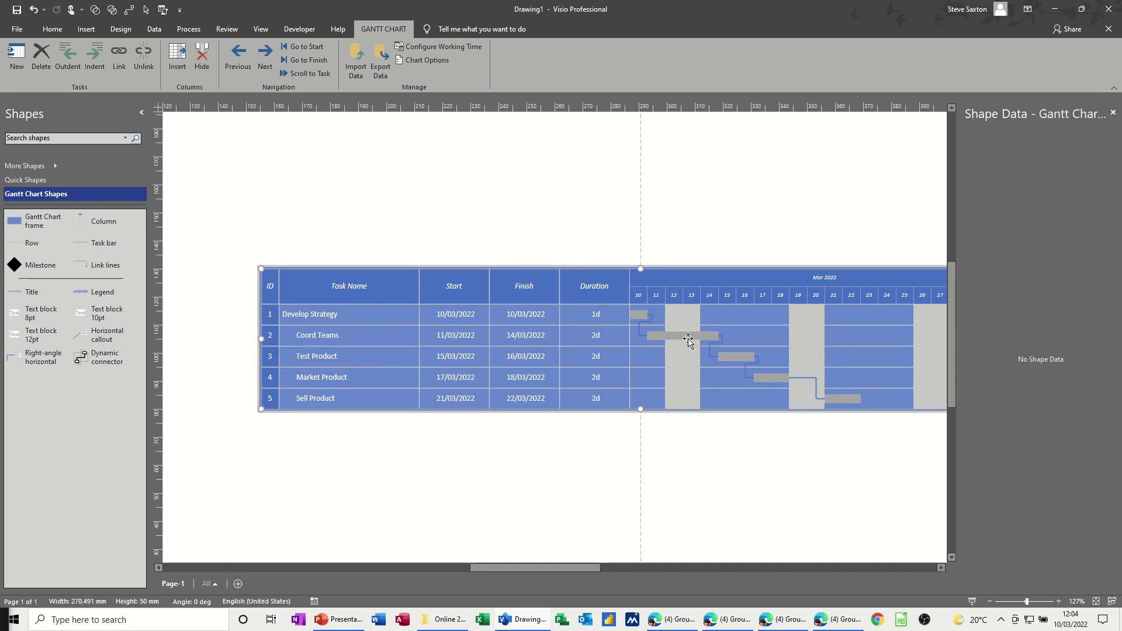
click(687, 339)
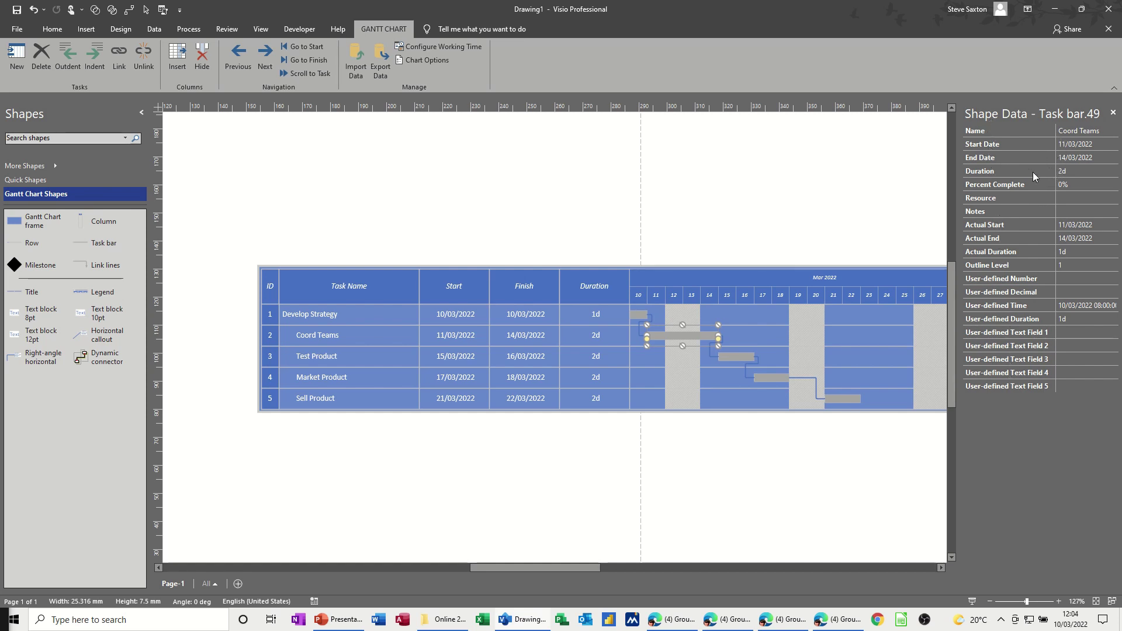
click(1075, 184)
key(Return)
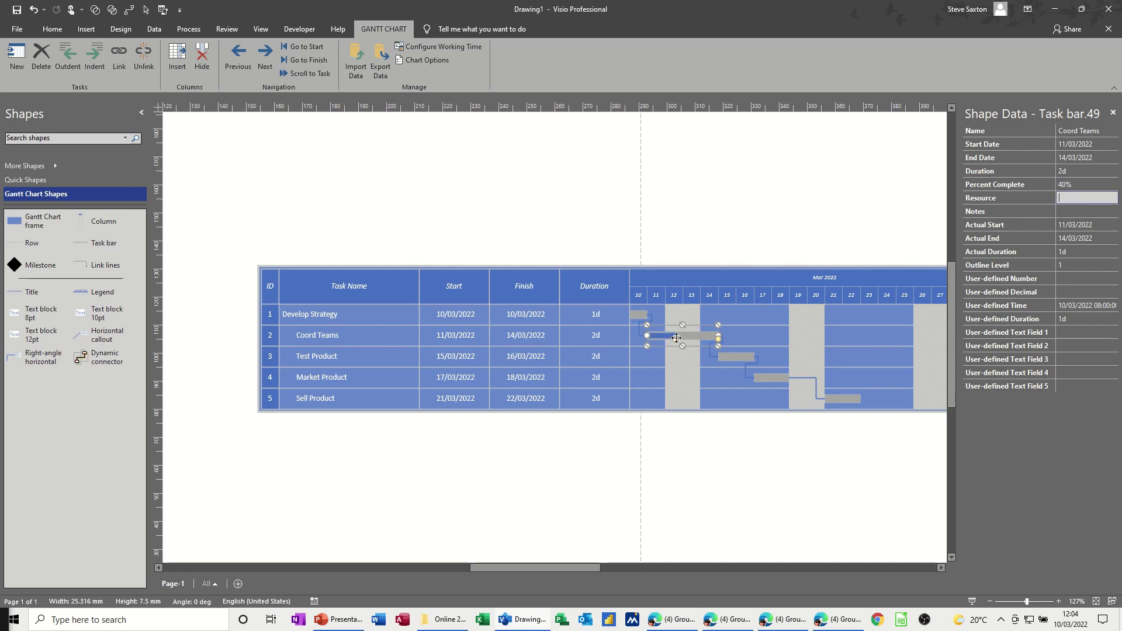
click(1073, 213)
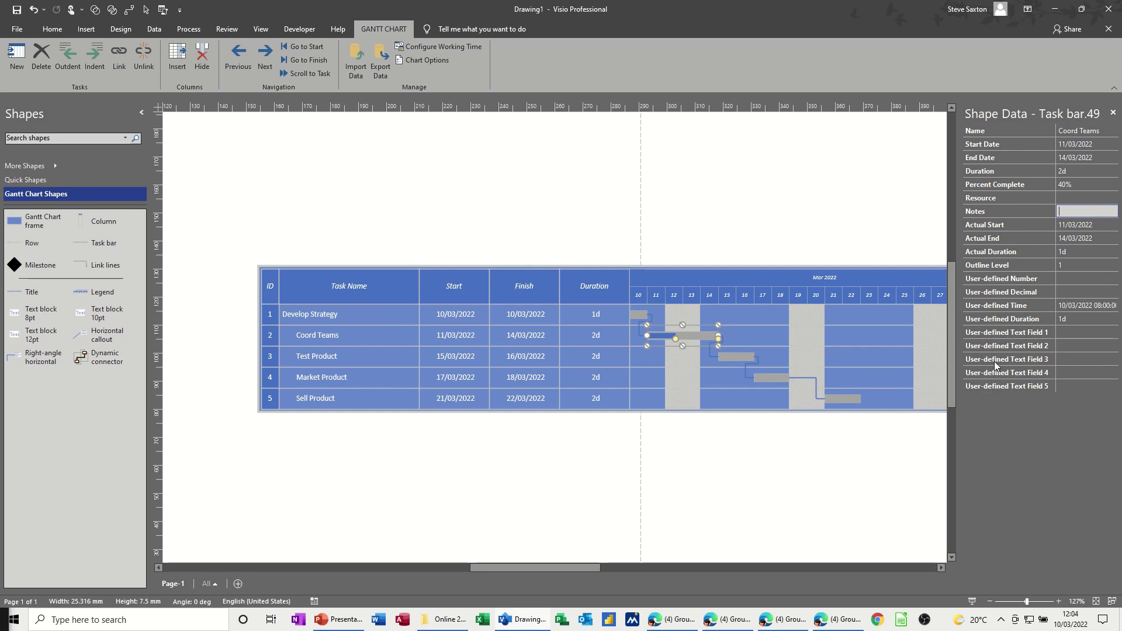
right_click(699, 338)
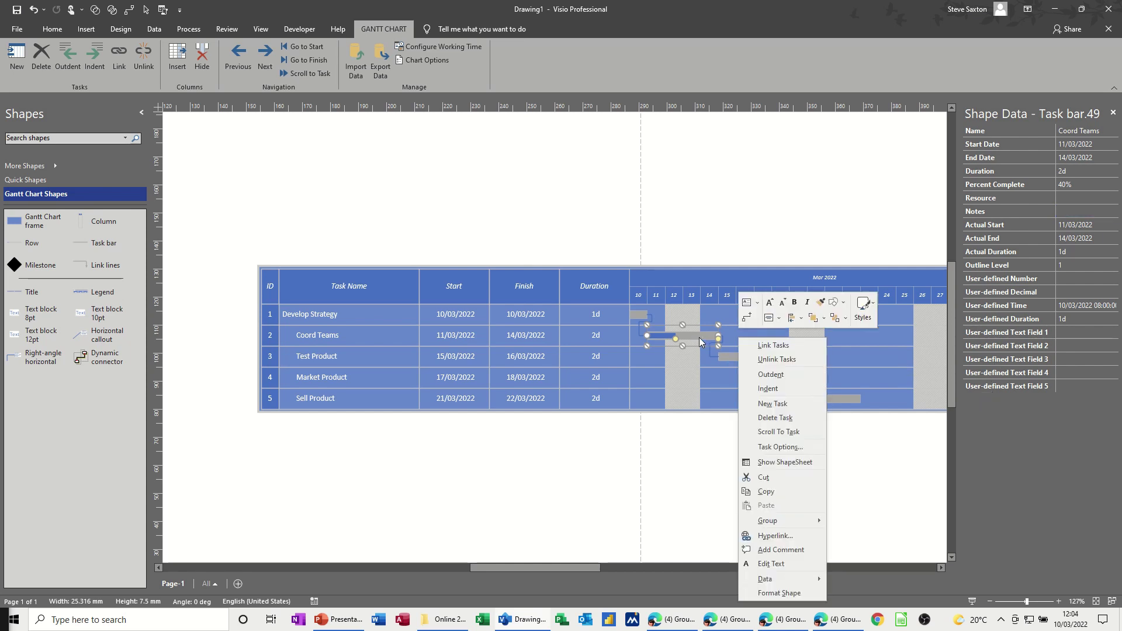
mouse_move(770, 577)
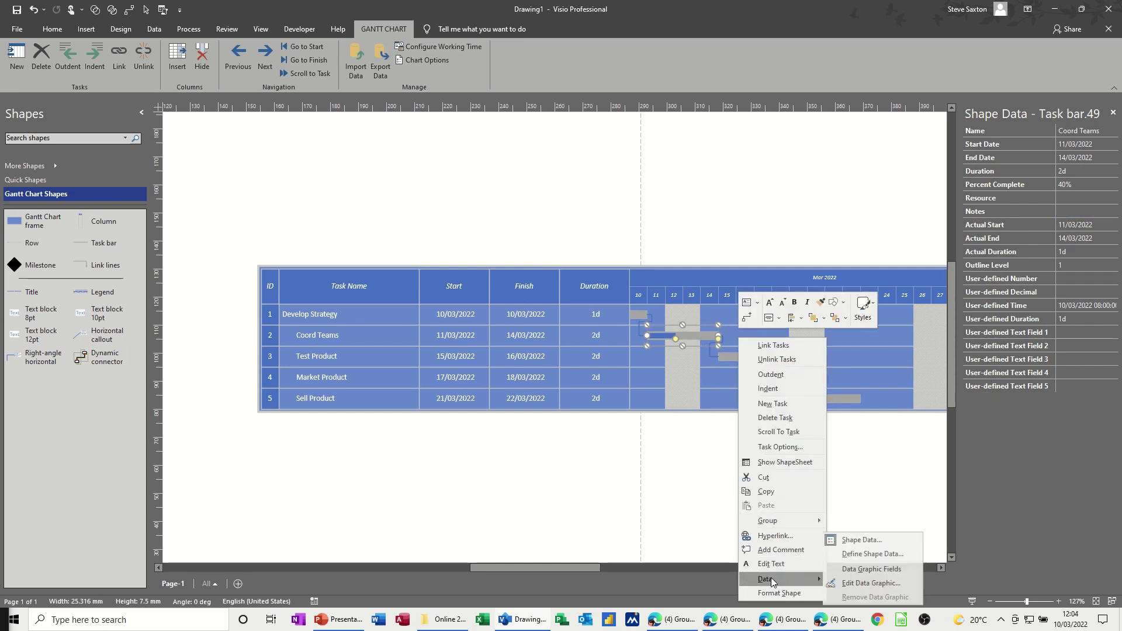
click(869, 555)
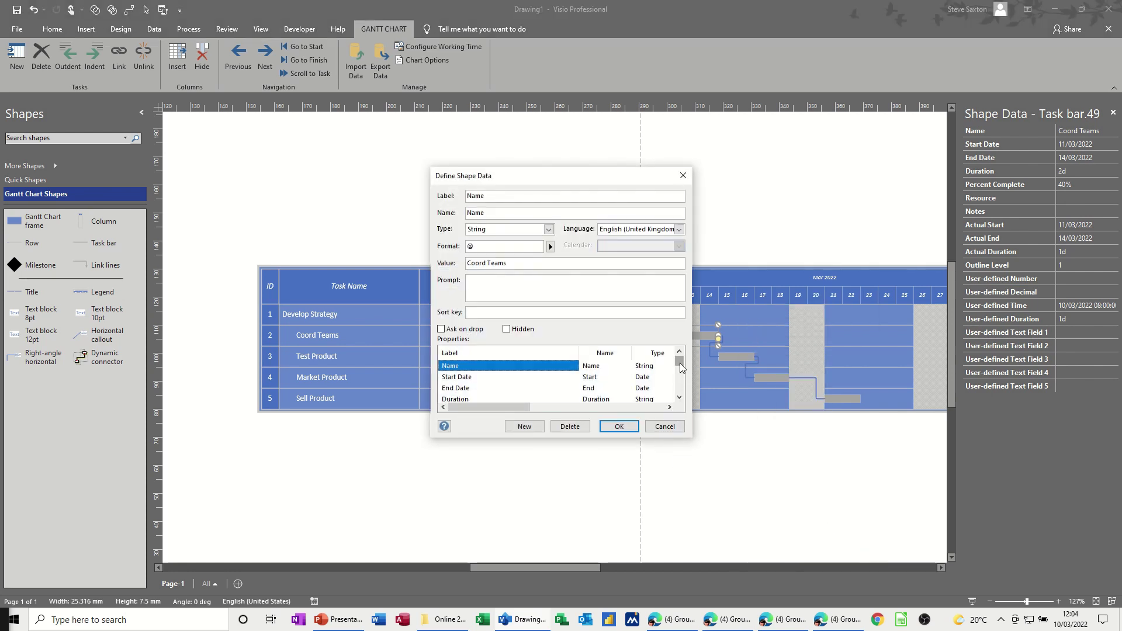
mouse_move(679, 363)
mouse_down()
mouse_move(681, 394)
mouse_move(679, 357)
mouse_up()
click(668, 430)
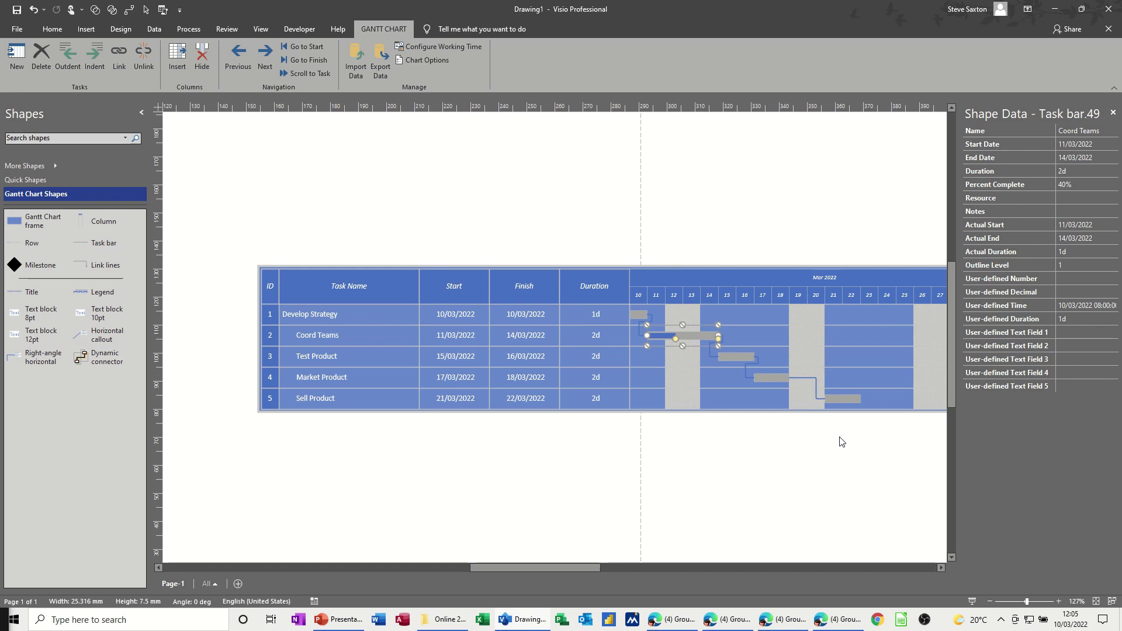
- Enter 34 as Test Product's Percent Complete and 100 for the Develop Strategy bar
click(737, 356)
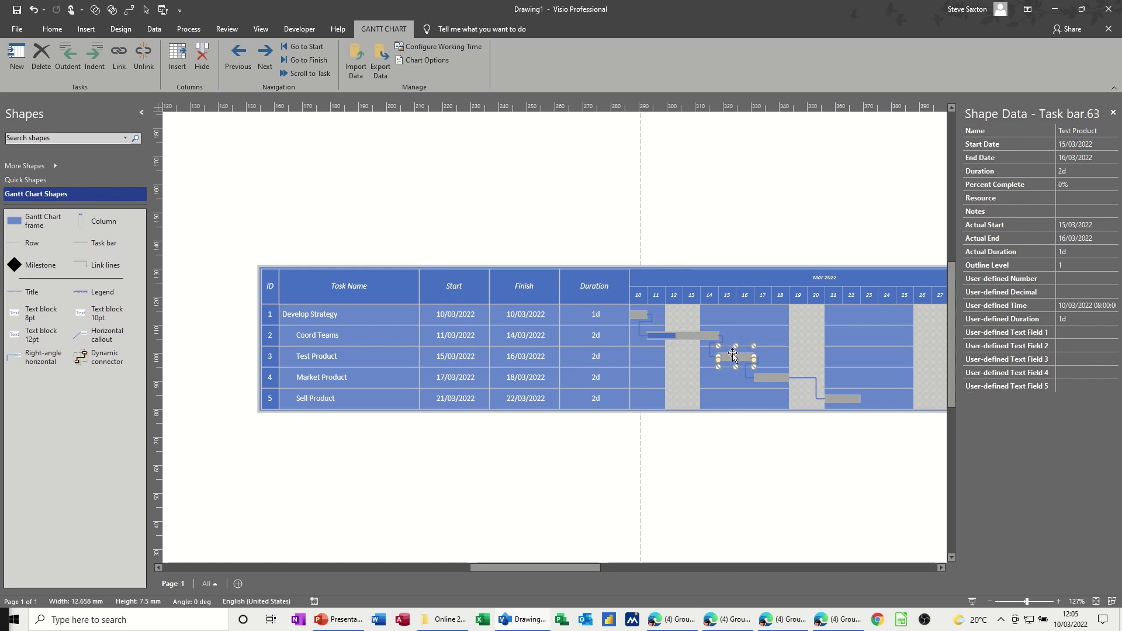
click(1068, 185)
text(34)
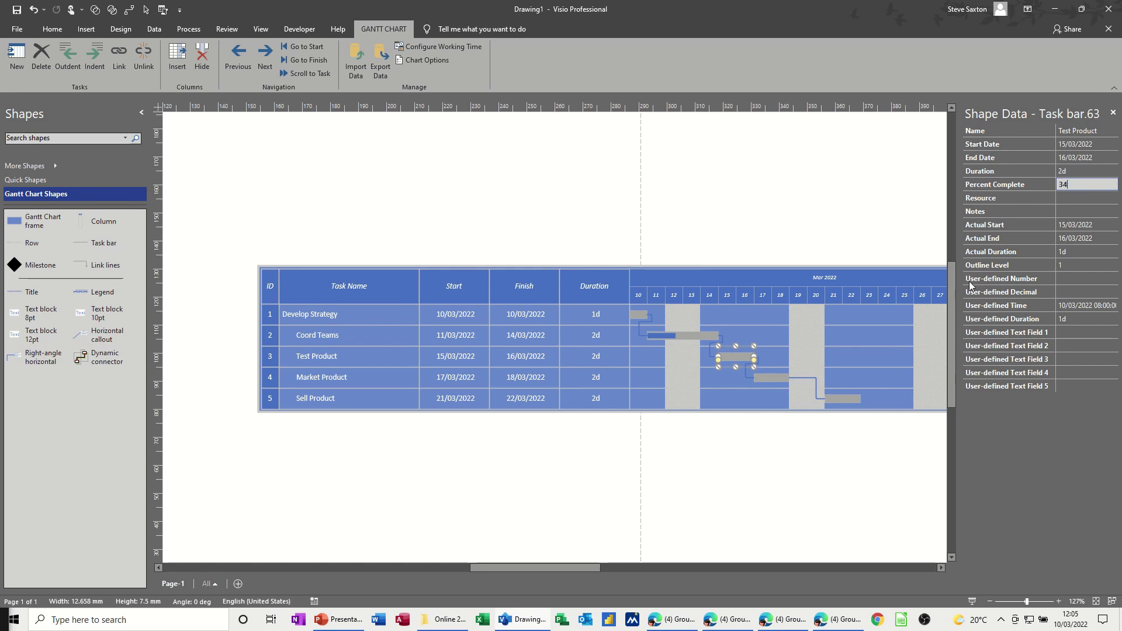
click(717, 382)
click(638, 316)
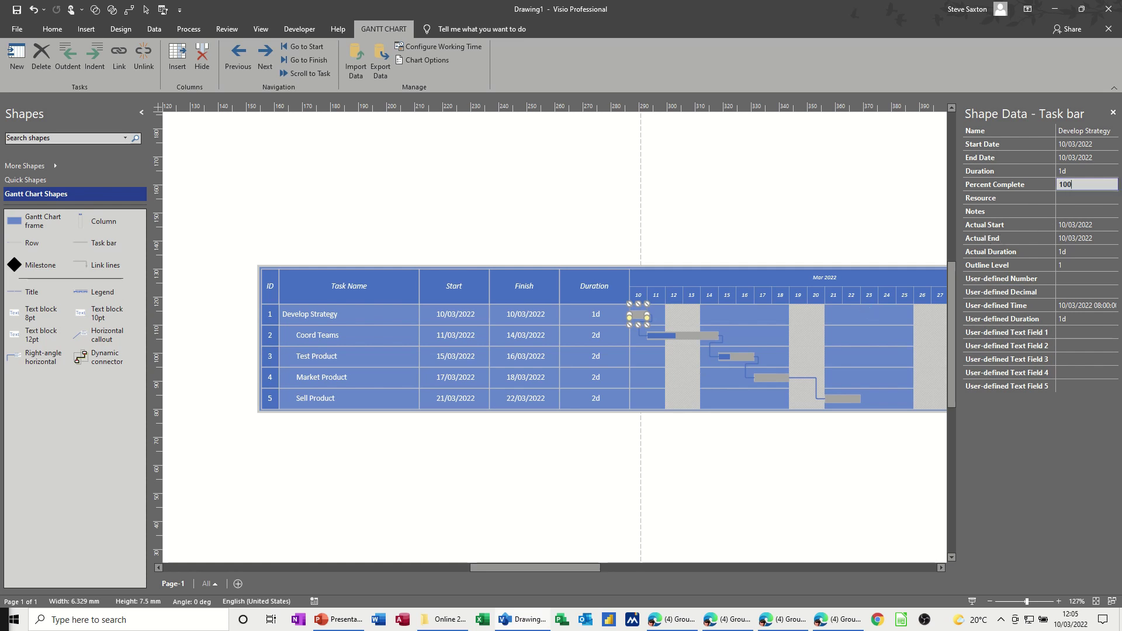
click(1073, 199)
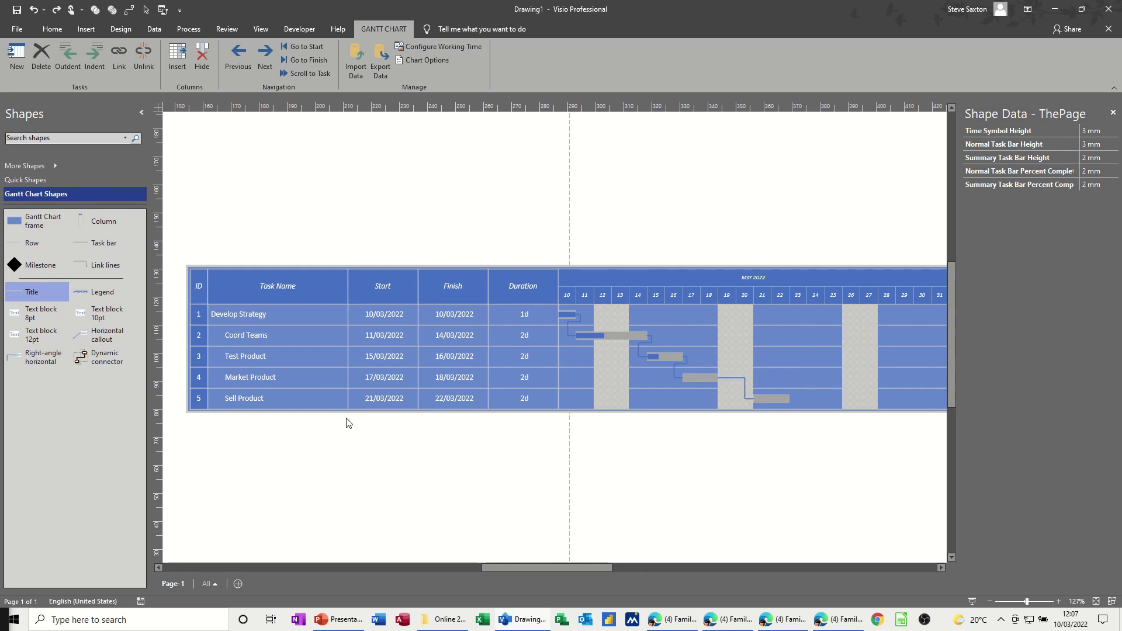
click(228, 402)
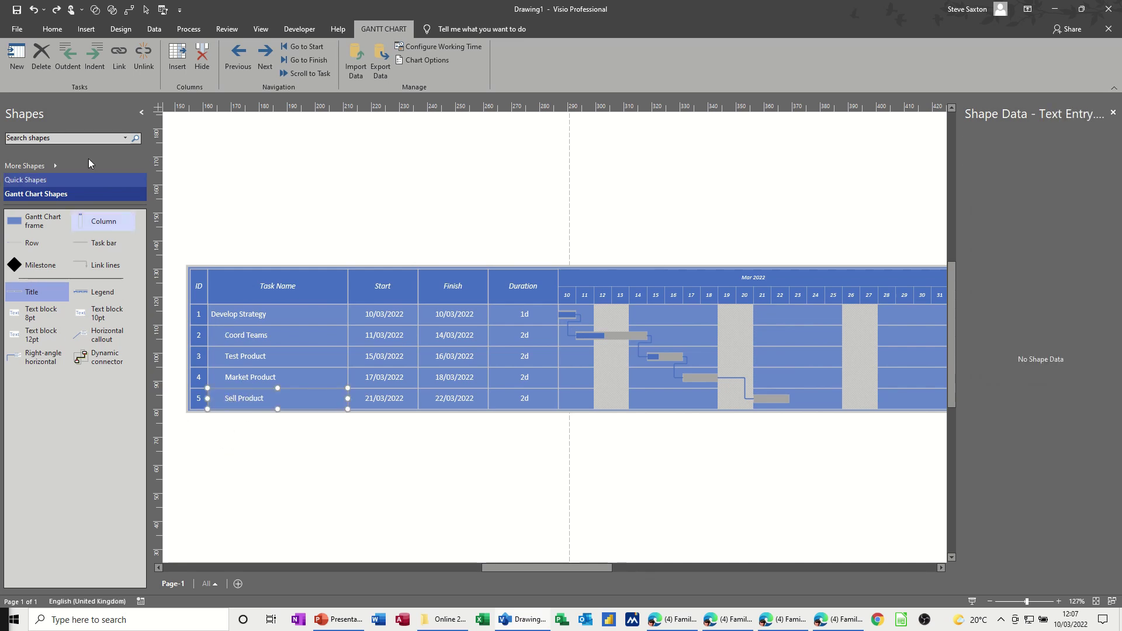
click(18, 59)
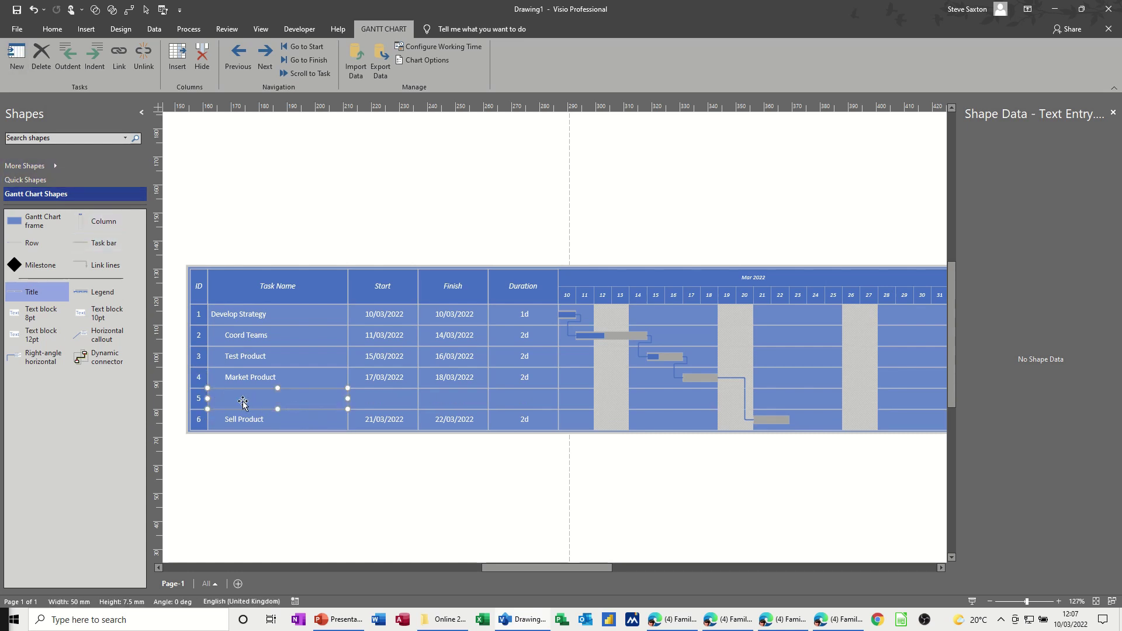
key(Delete)
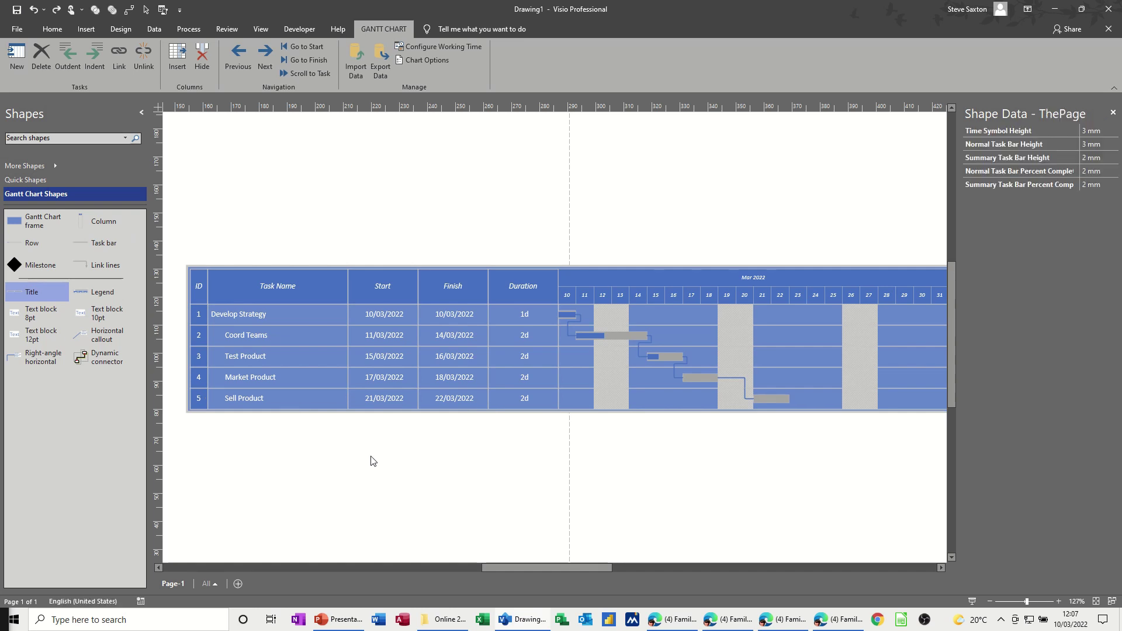
click(35, 248)
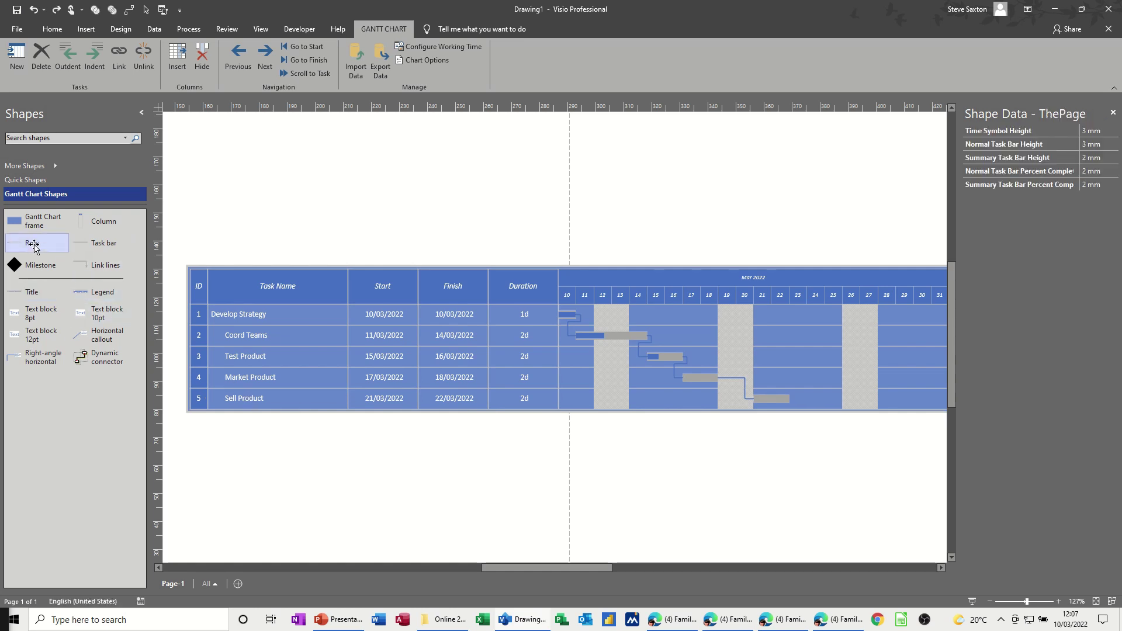
drag(34, 248, 212, 418)
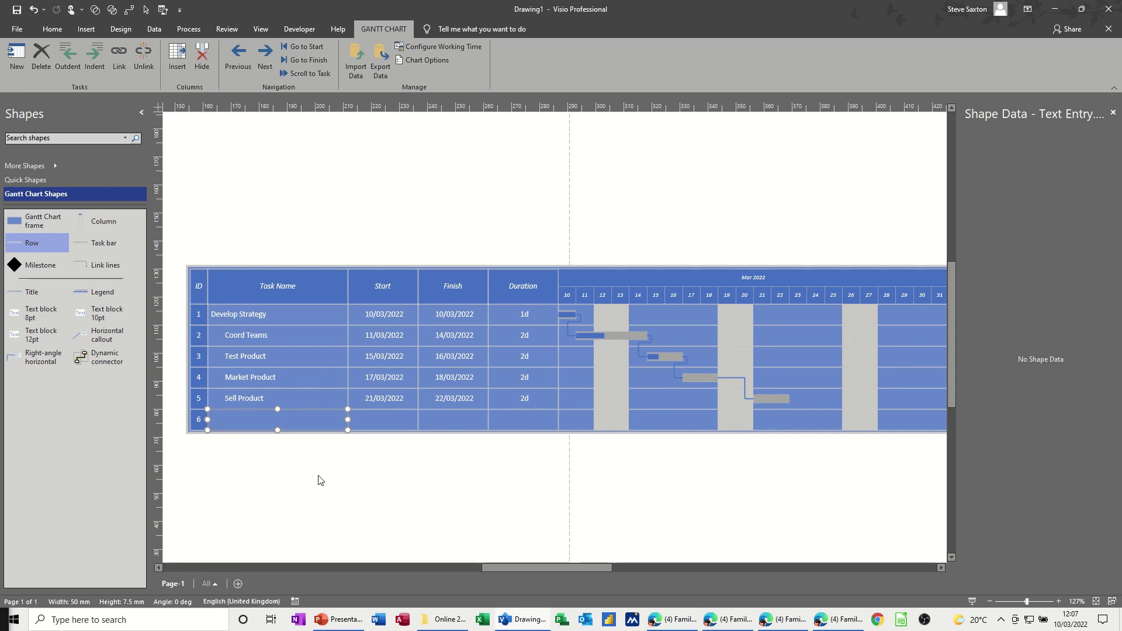
key(ctrl+z)
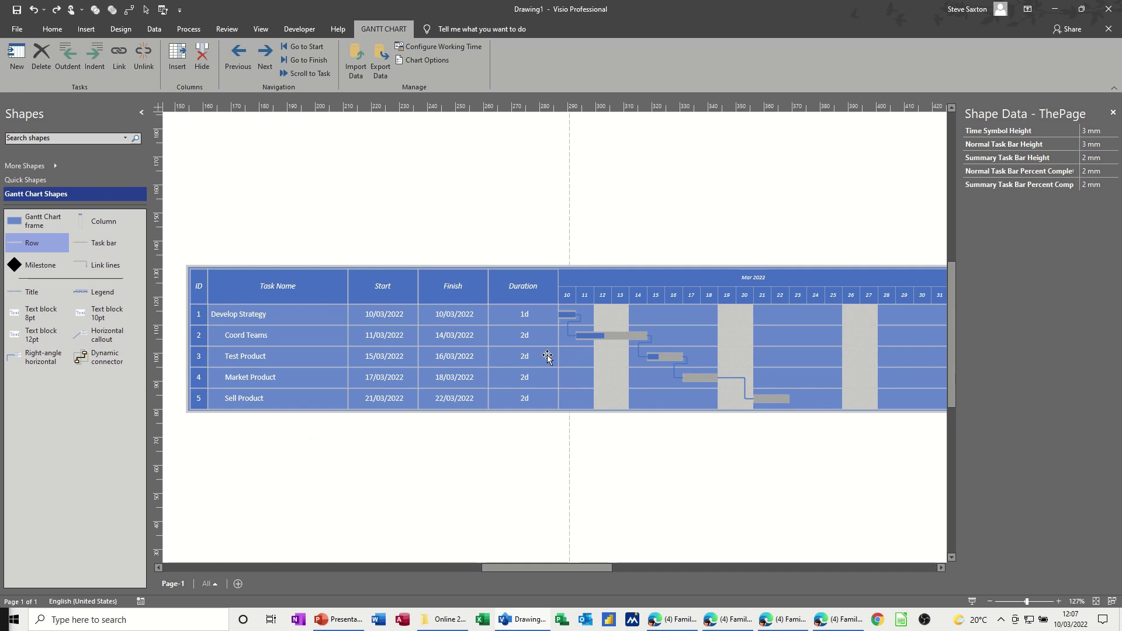
click(414, 47)
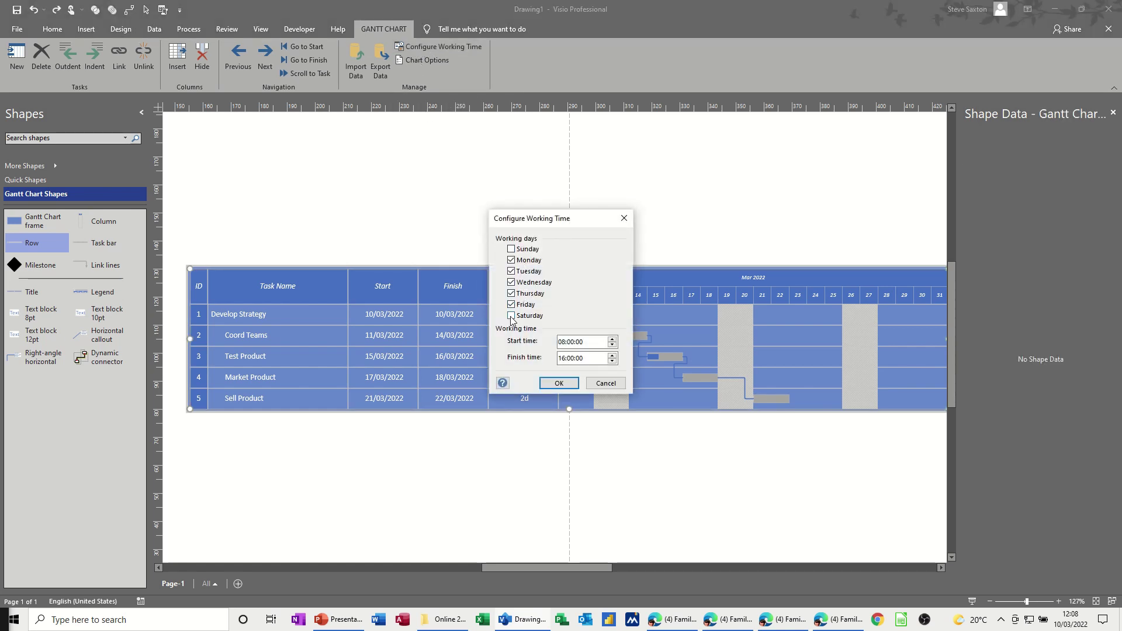
key(Tab)
key(Tab)
key(Tab)
click(606, 384)
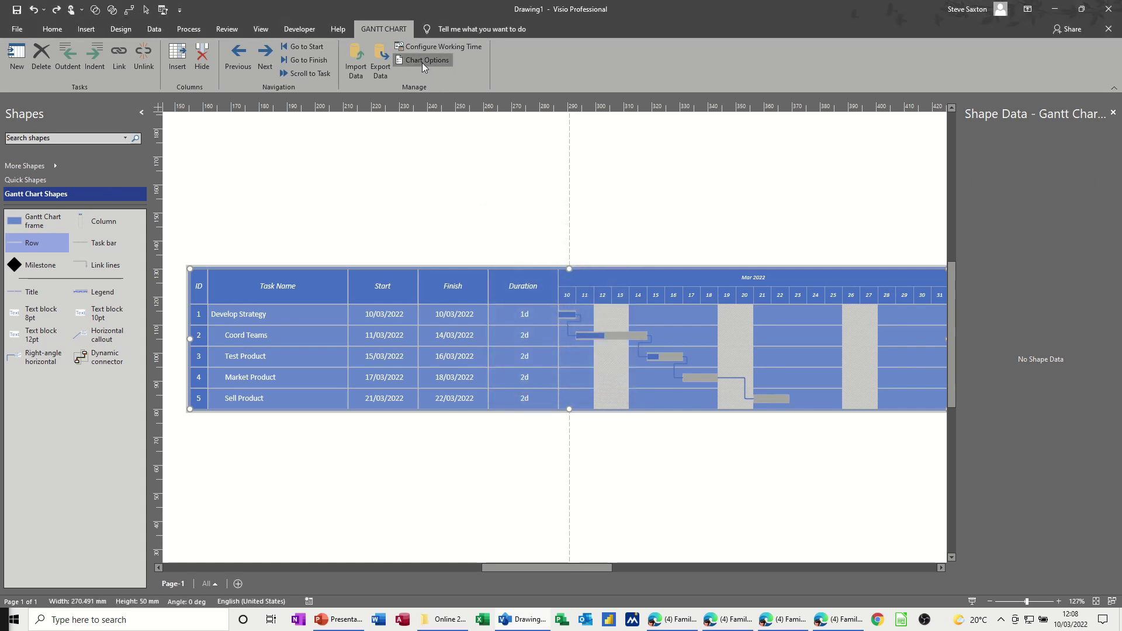
click(422, 62)
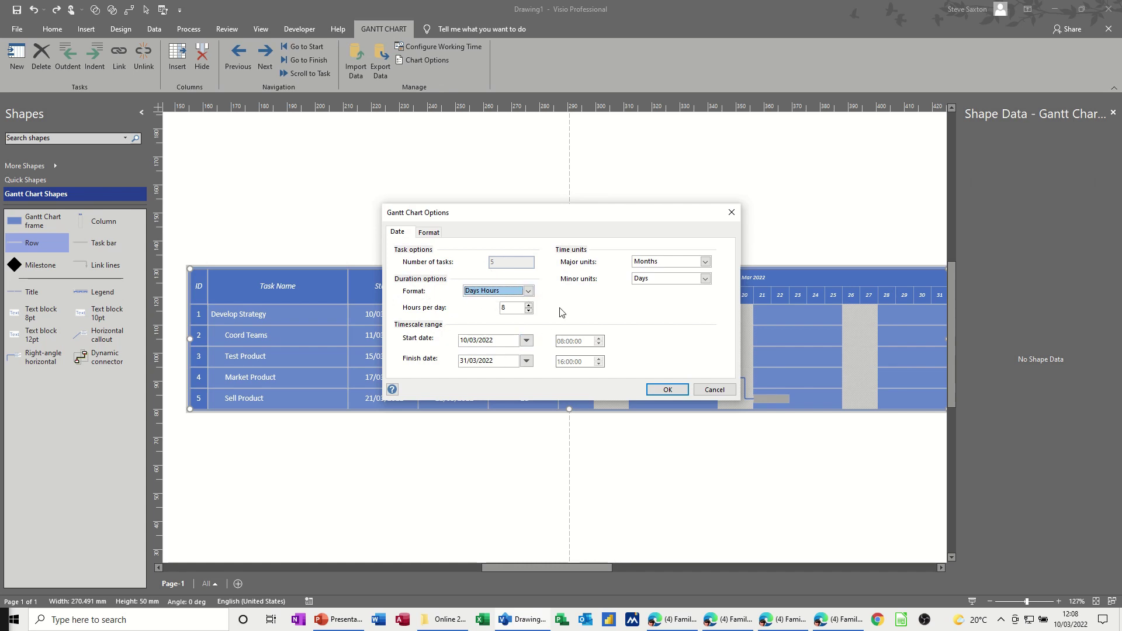
click(724, 392)
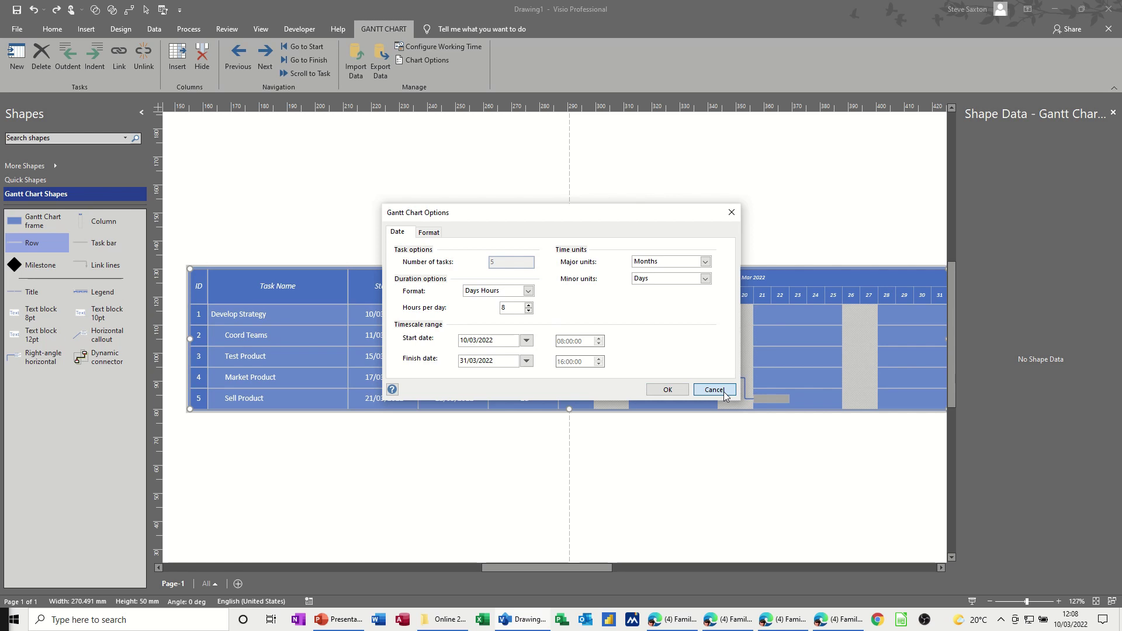
click(723, 392)
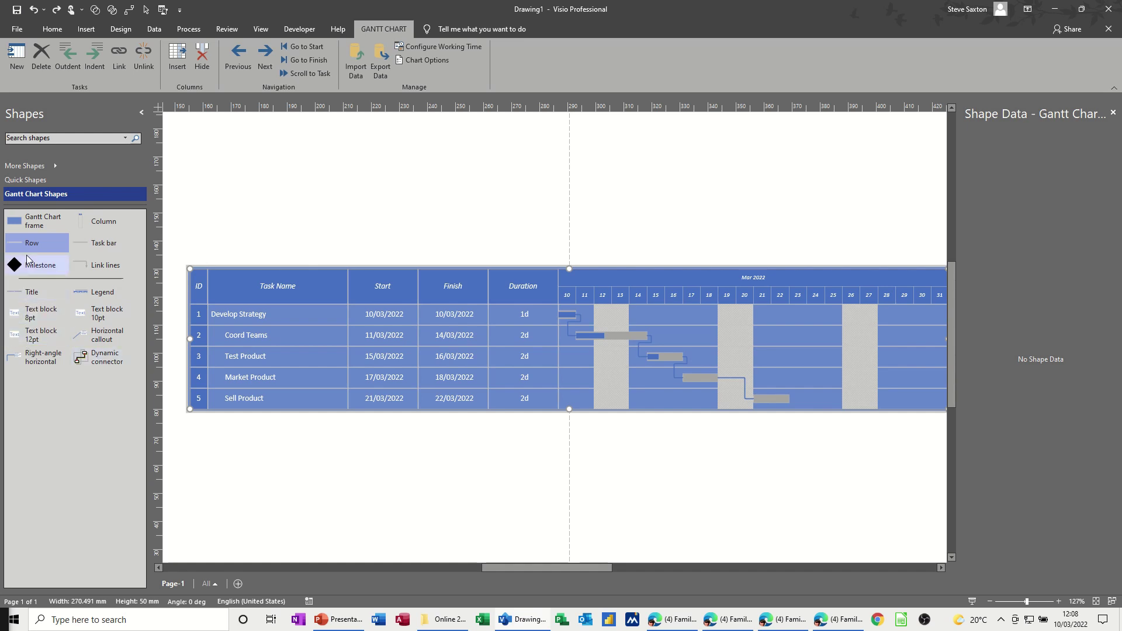
- Drag a Title shape above the chart, label it 'Develop Product', and nudge it down toward the tasks
click(15, 296)
drag(15, 296, 525, 206)
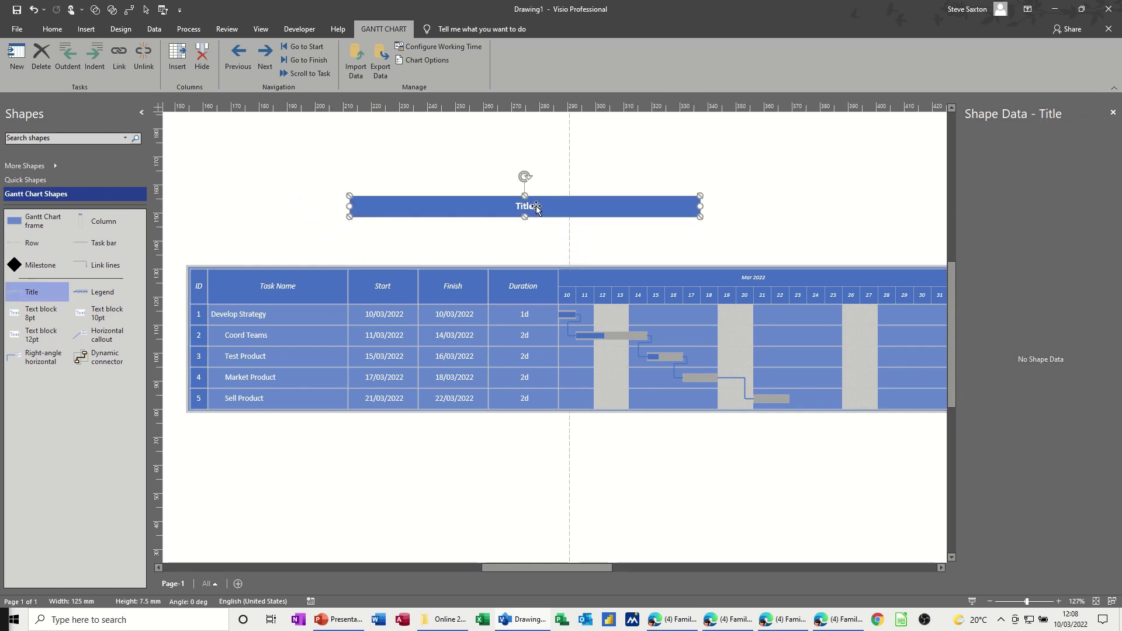
double_click(537, 209)
text(Develo)
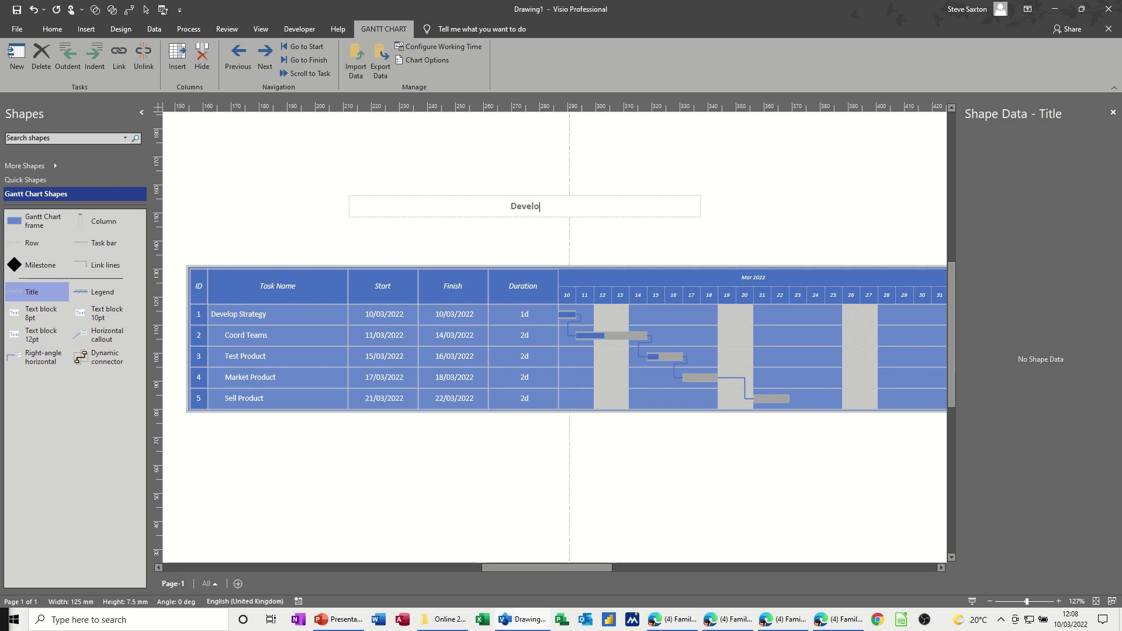
text(p Produ)
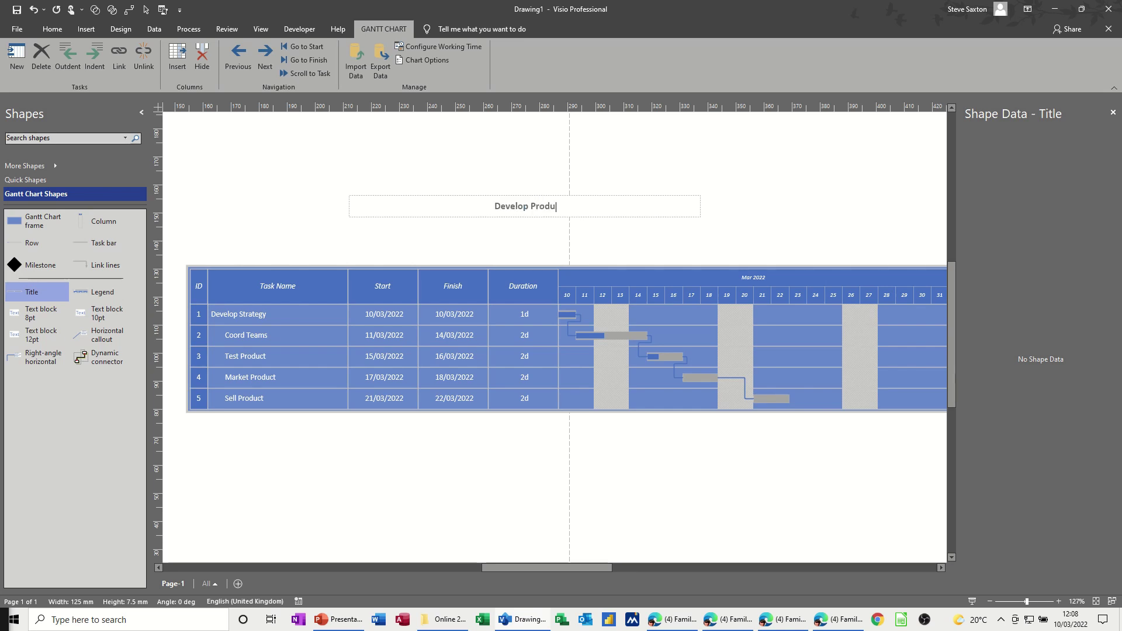
text(ct)
click(469, 229)
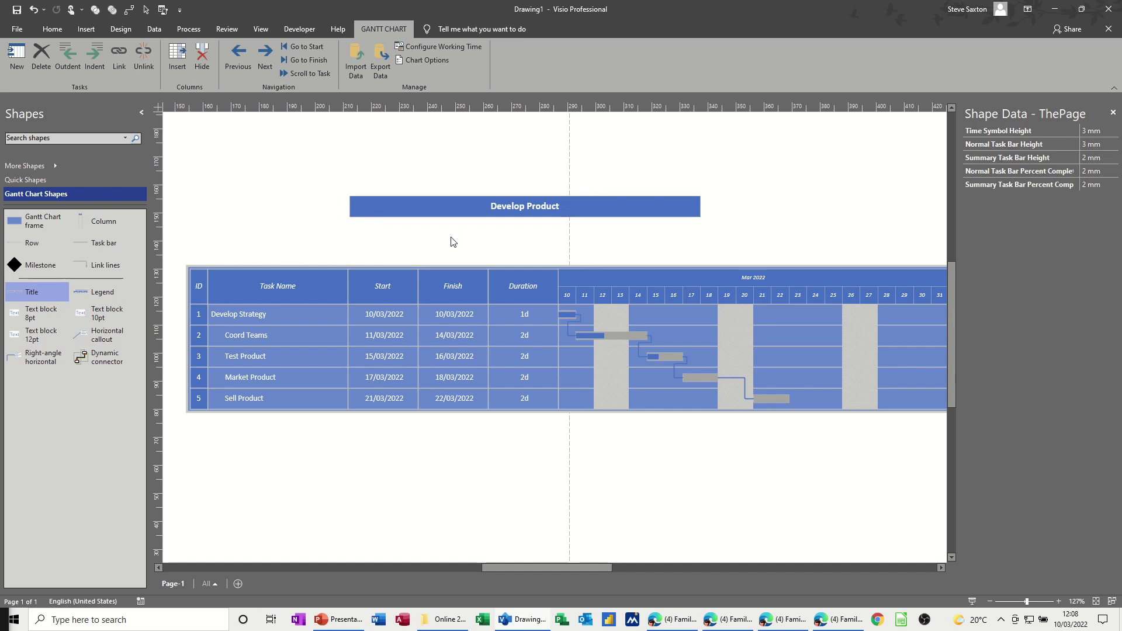
drag(456, 213, 463, 236)
click(407, 501)
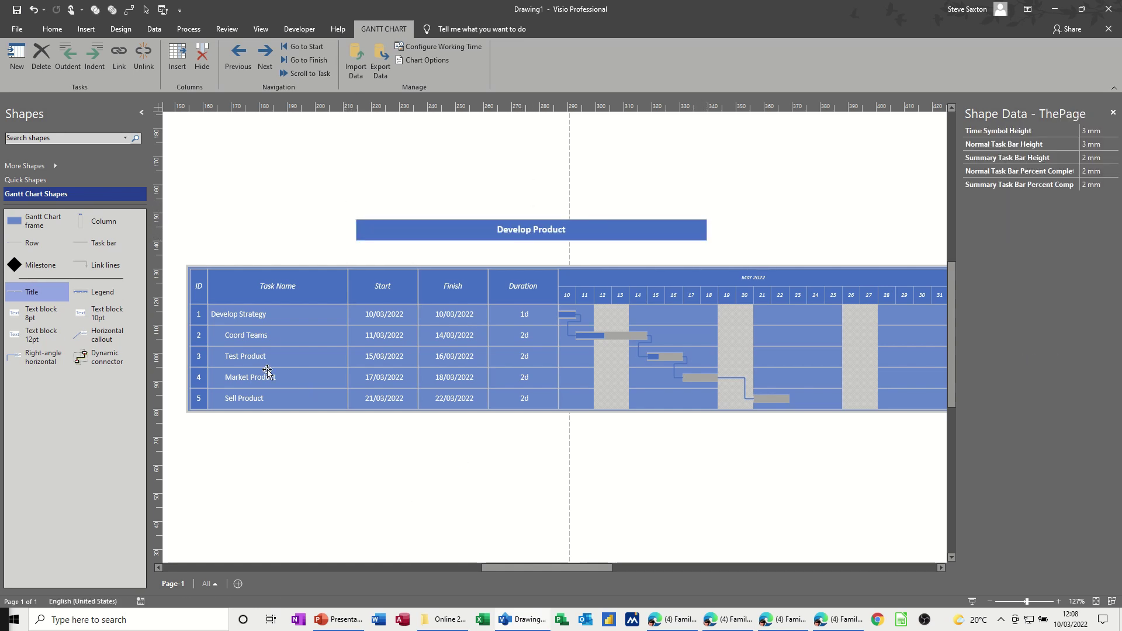
- Select the Coord Teams–Test Product link, show its Shape Data and enter a 2d lag
click(640, 351)
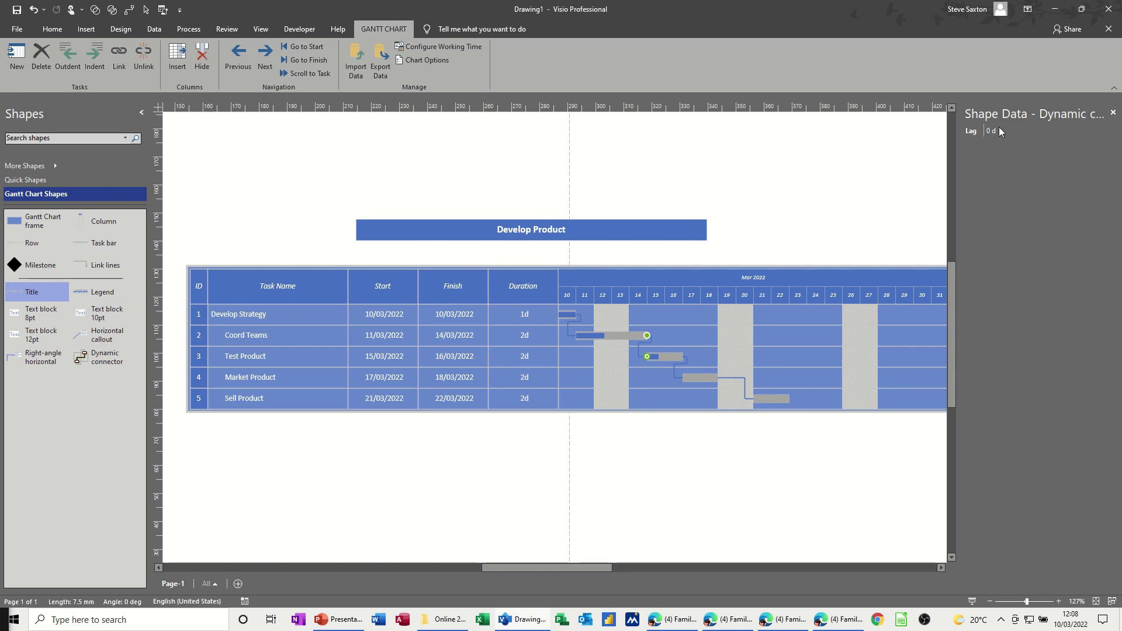
click(1113, 112)
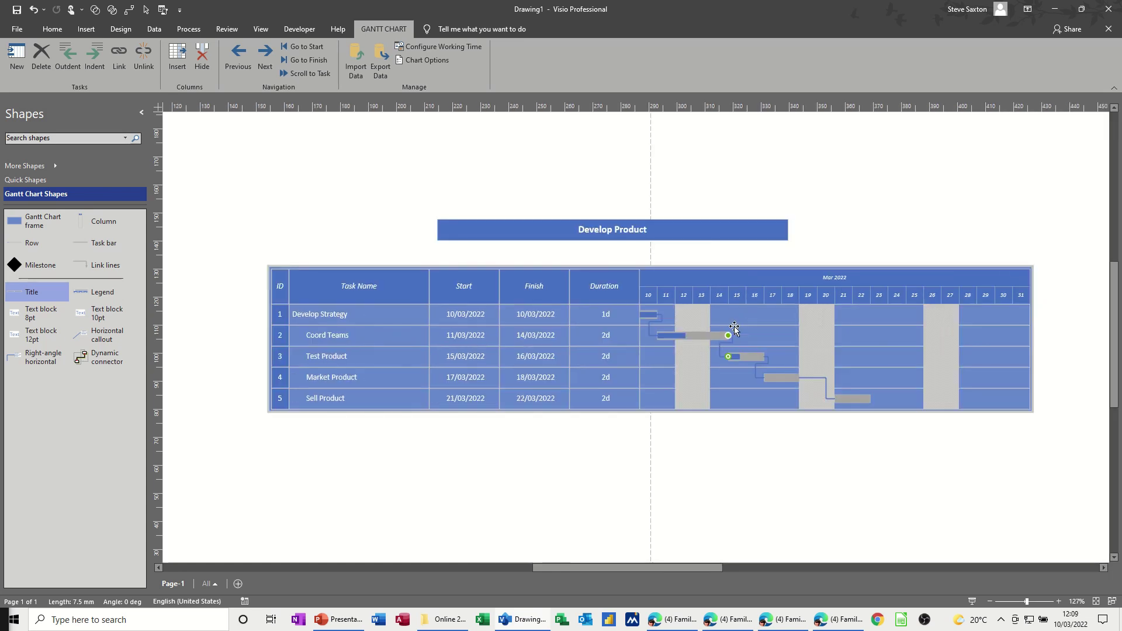
click(722, 350)
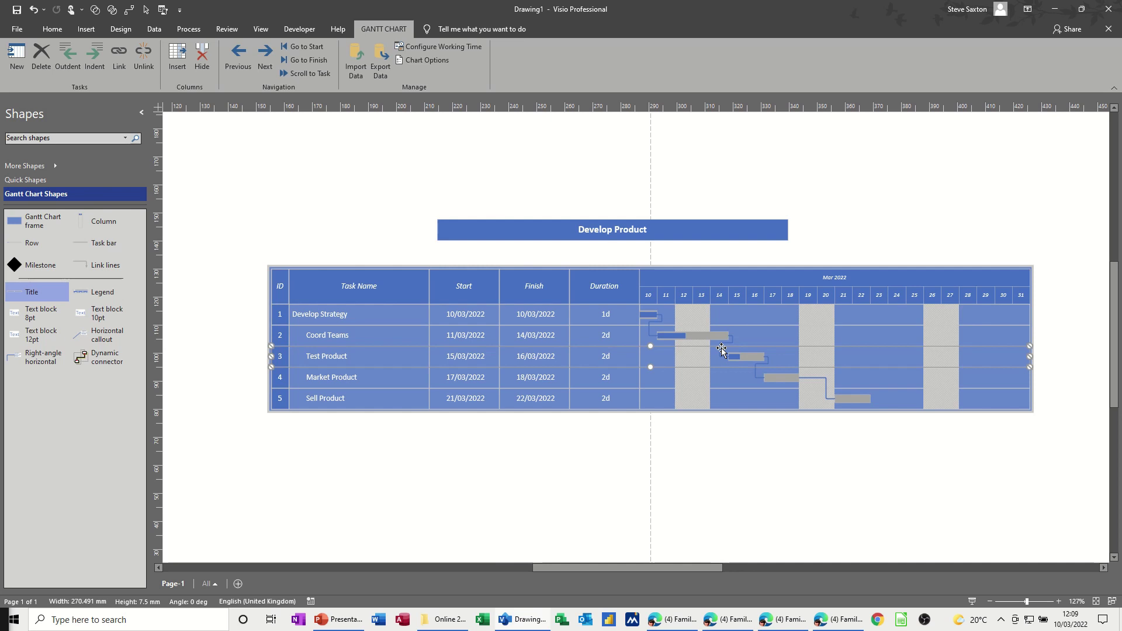
click(723, 348)
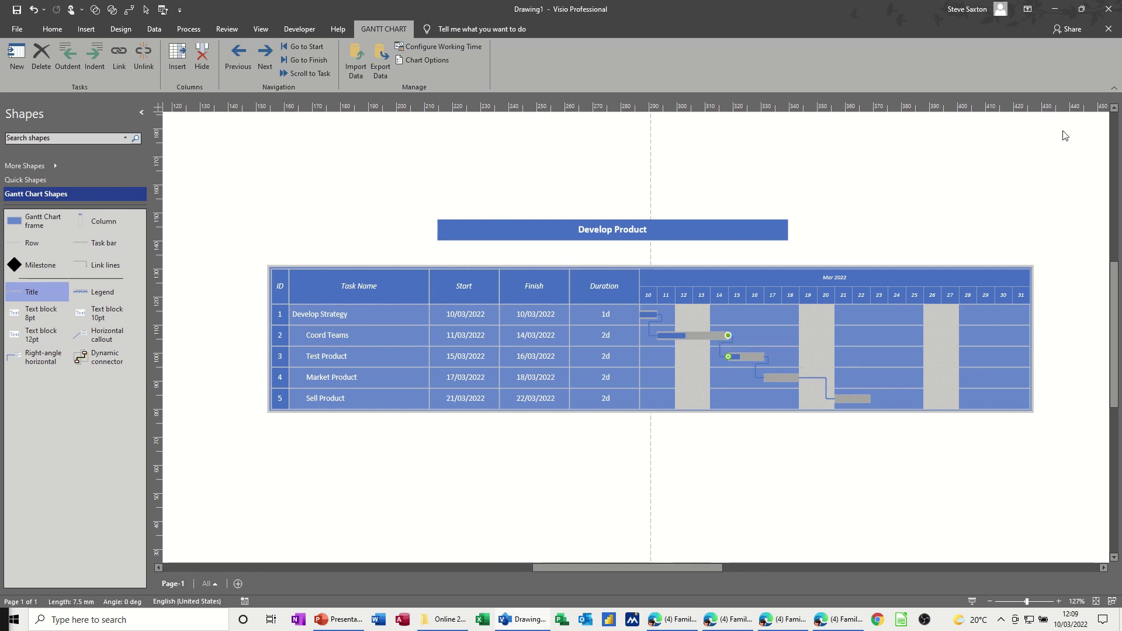
click(153, 29)
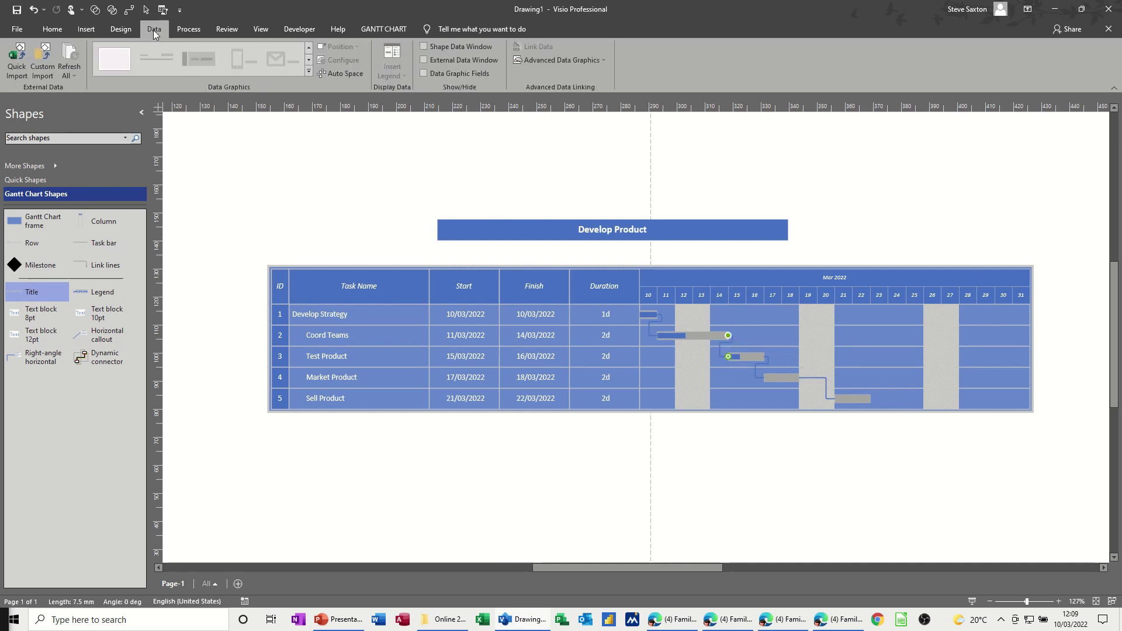
click(424, 46)
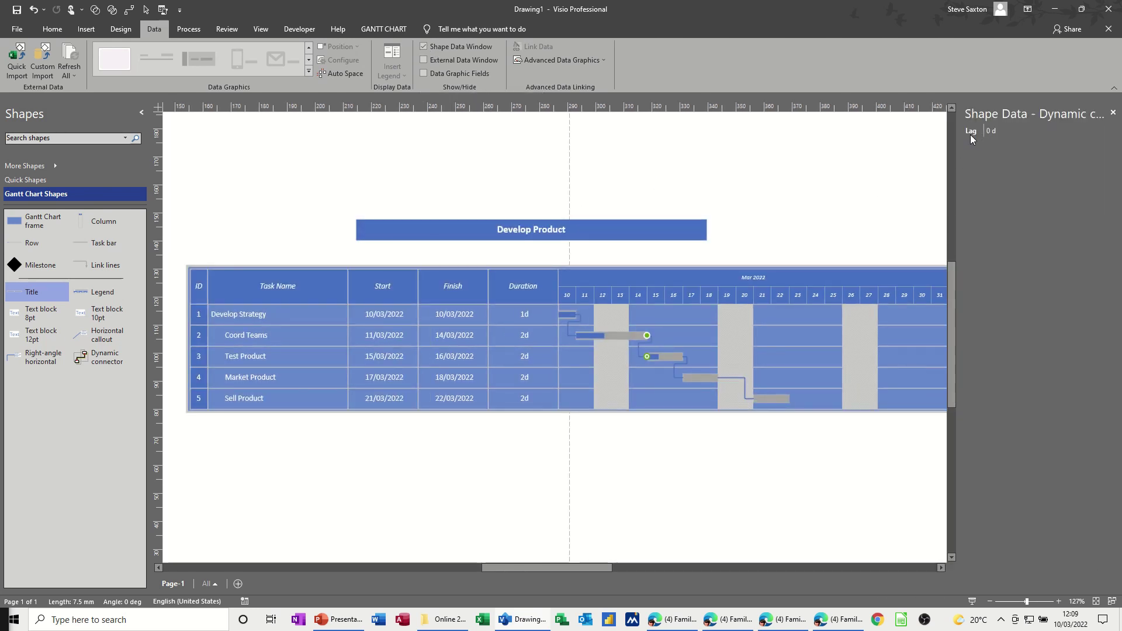
click(994, 133)
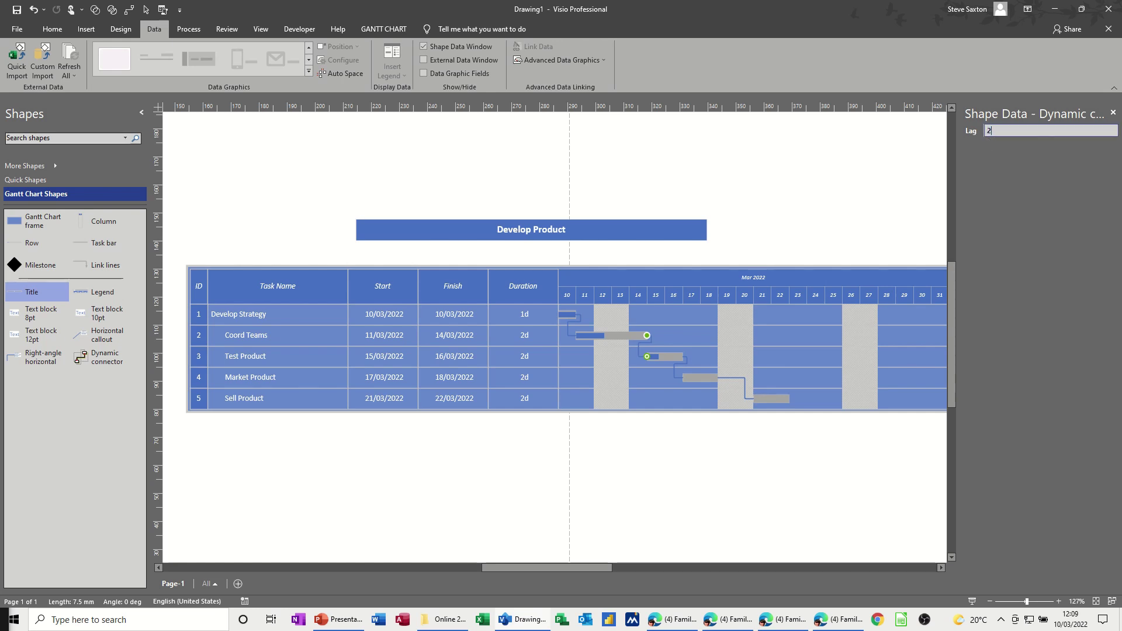
text(2d)
key(Return)
click(715, 442)
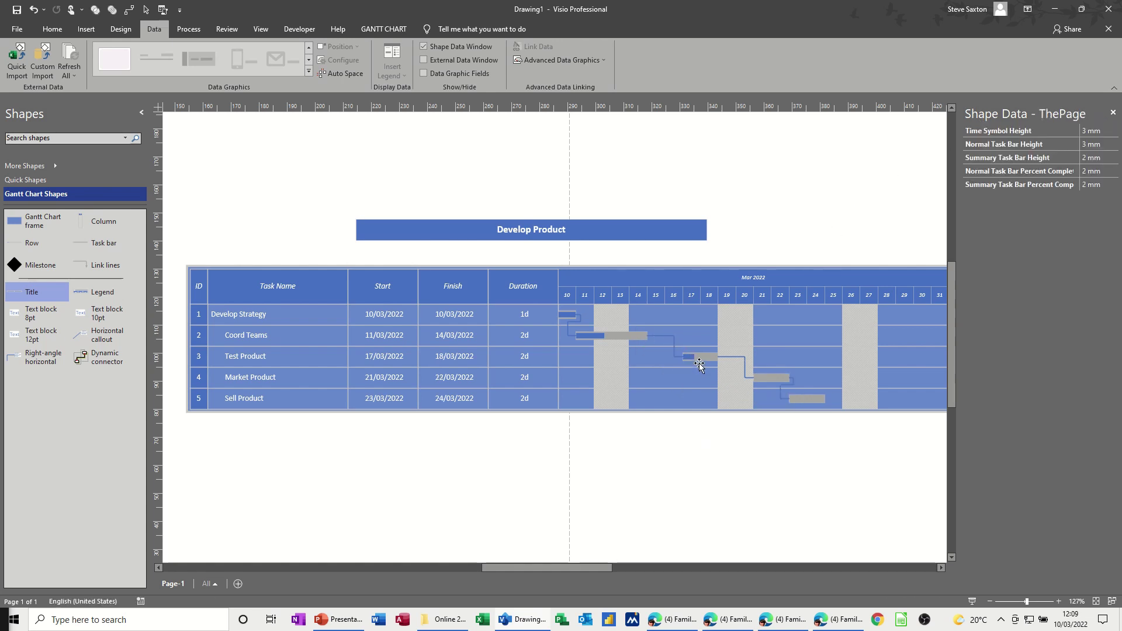
- Change the Coord Teams–Test Product link's lag to -2 days and apply it
click(673, 348)
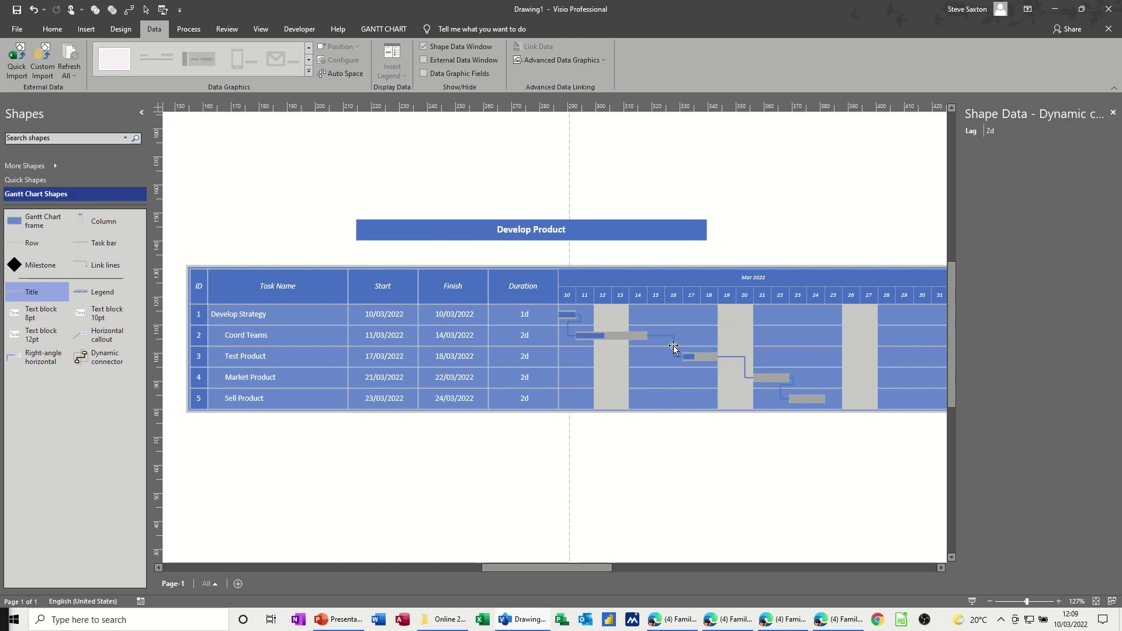
click(1016, 133)
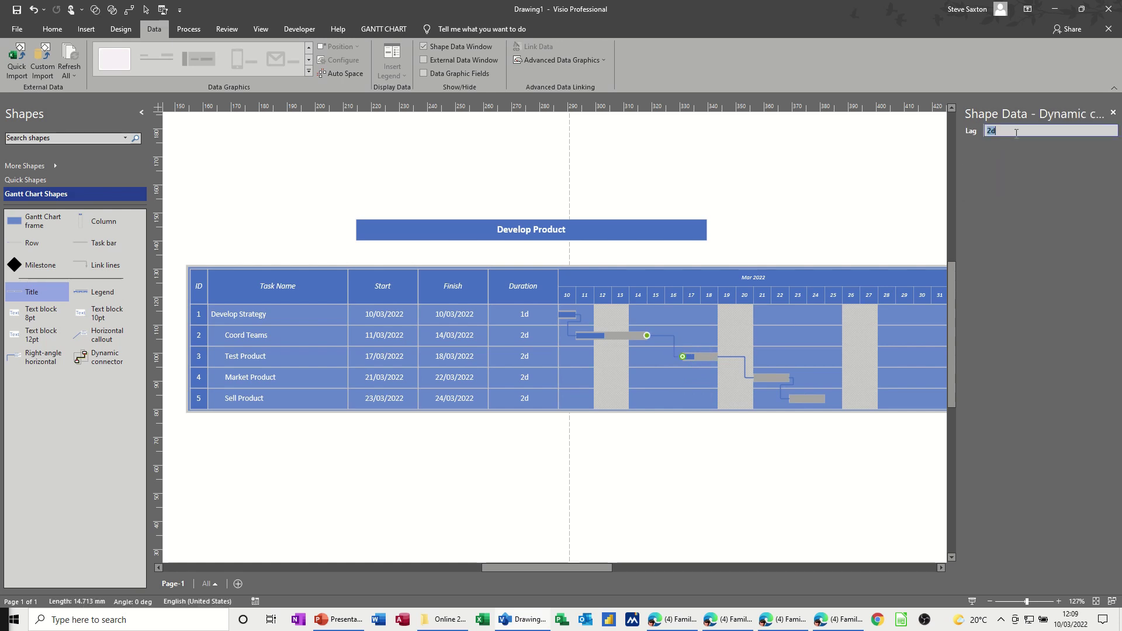
text(-2)
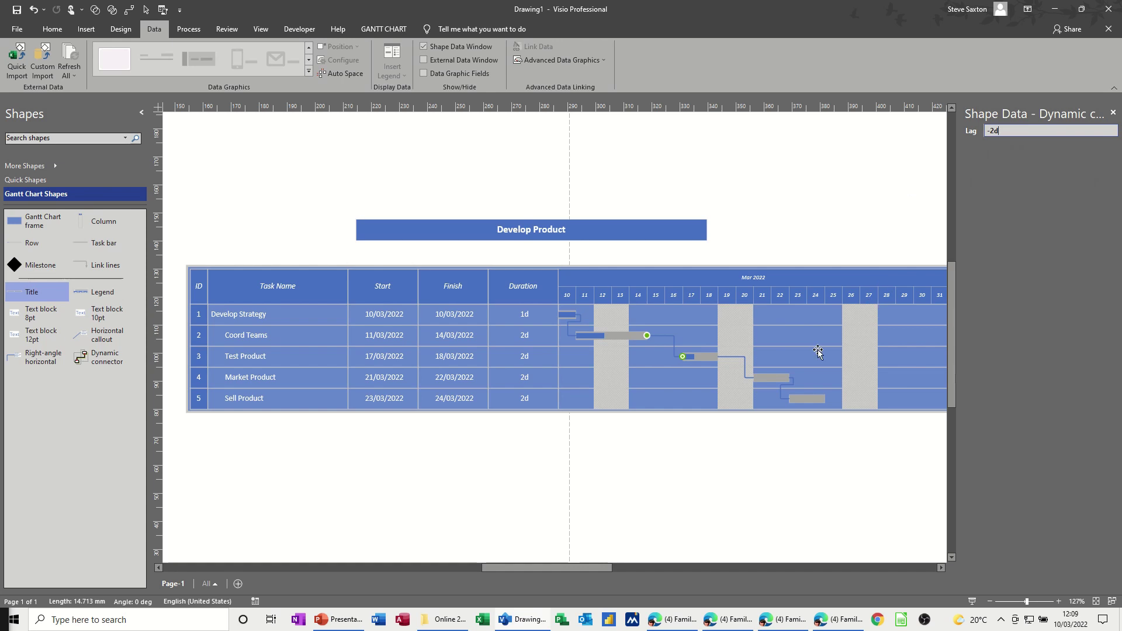
click(666, 429)
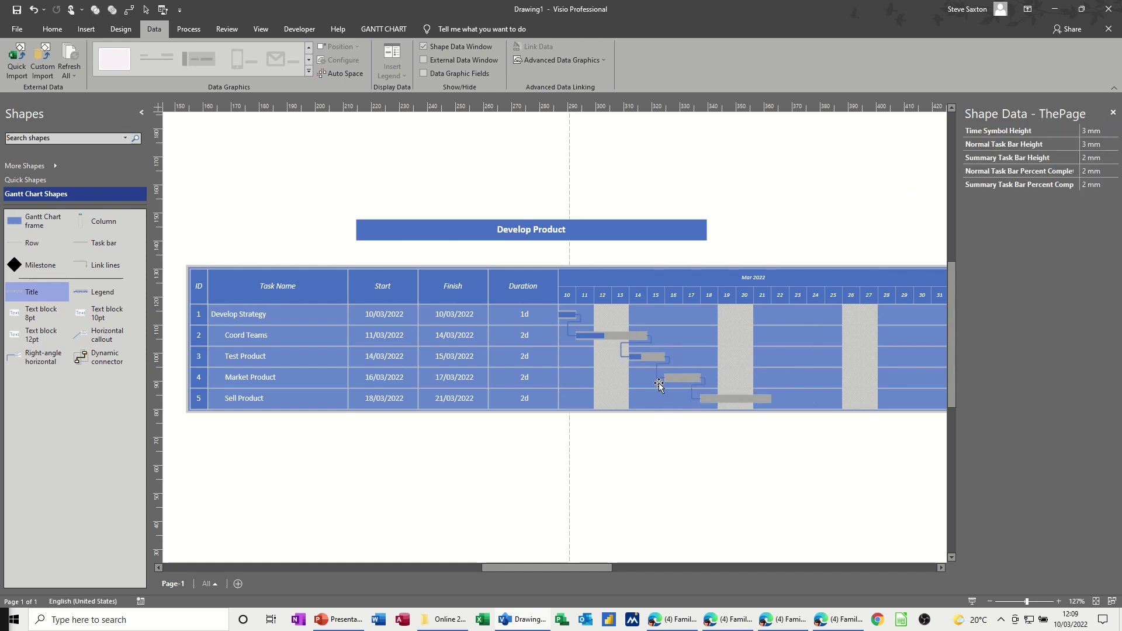
click(630, 346)
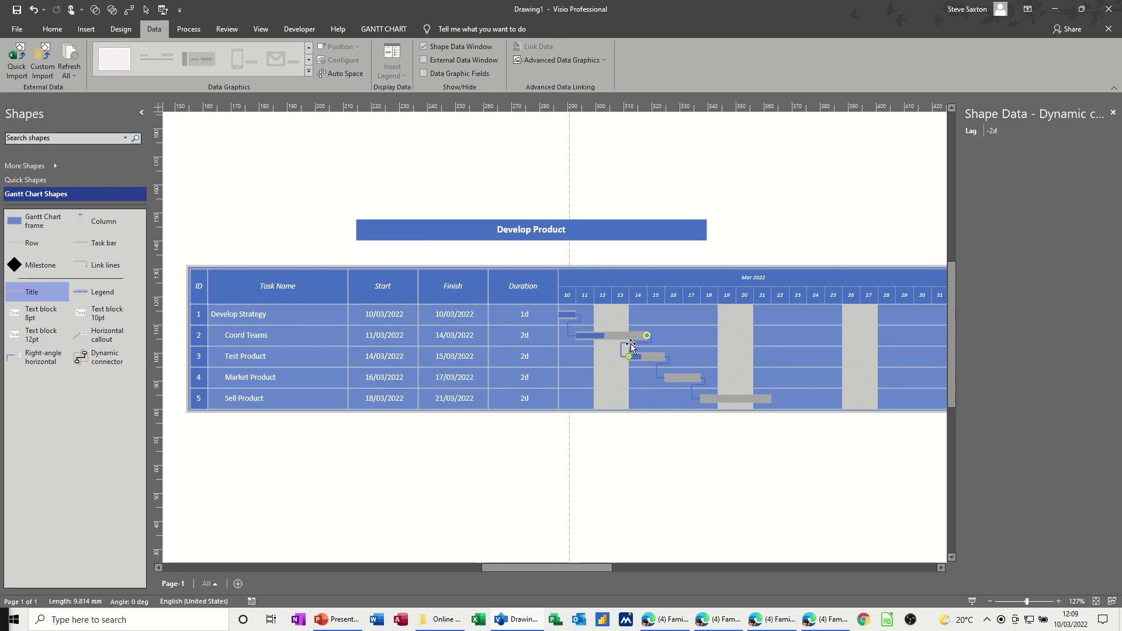
click(998, 132)
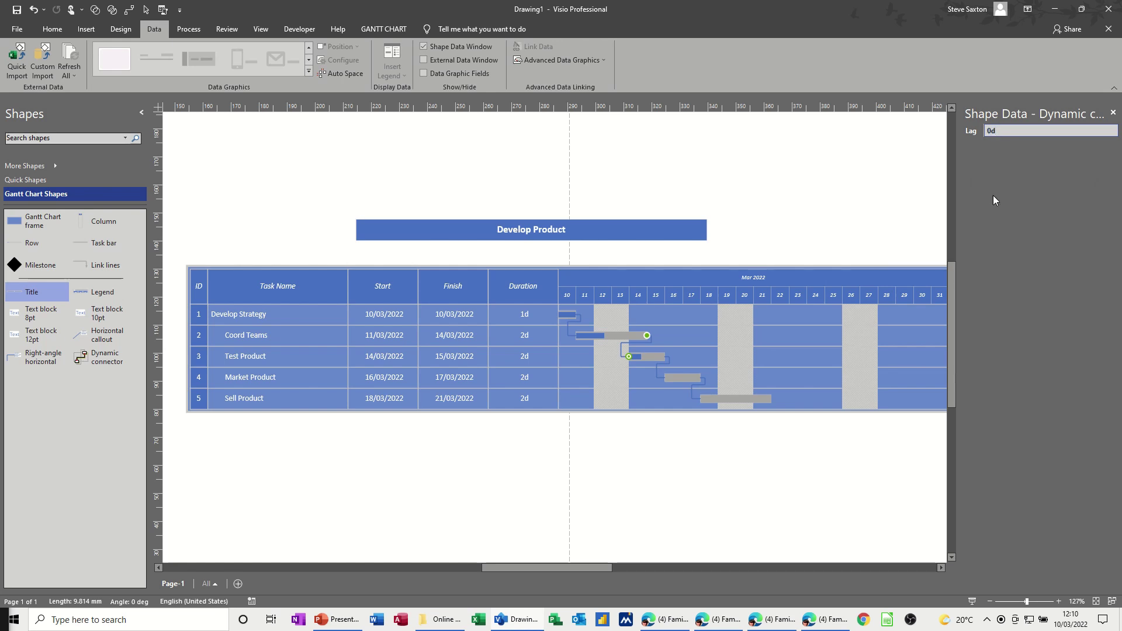
click(642, 437)
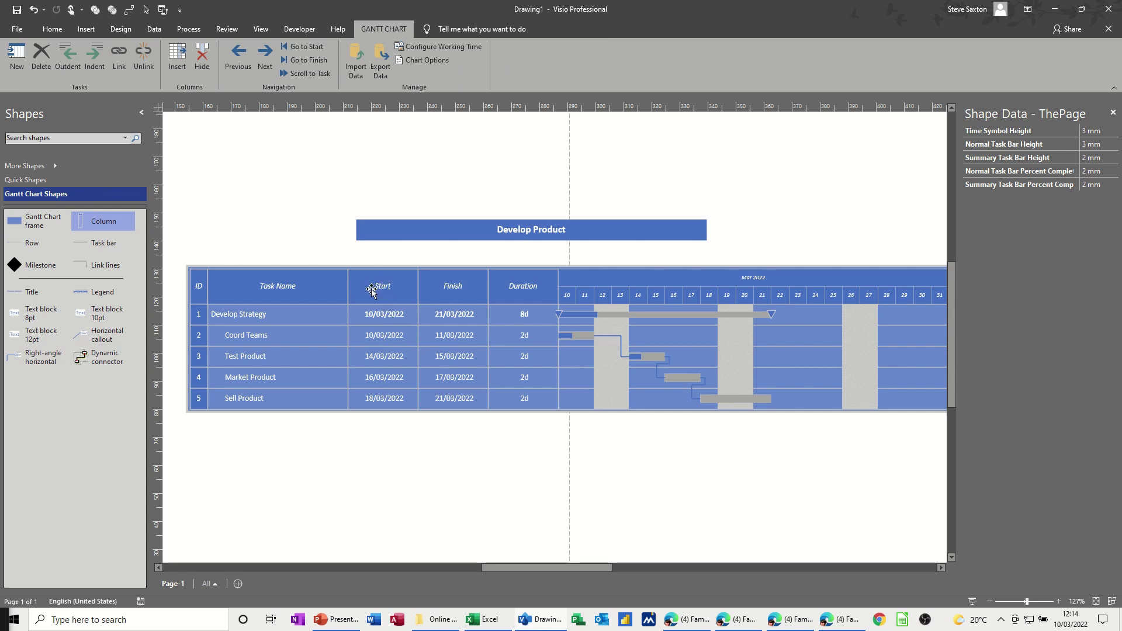
- Insert a % Complete column after the Duration column of the Gantt chart
right_click(507, 286)
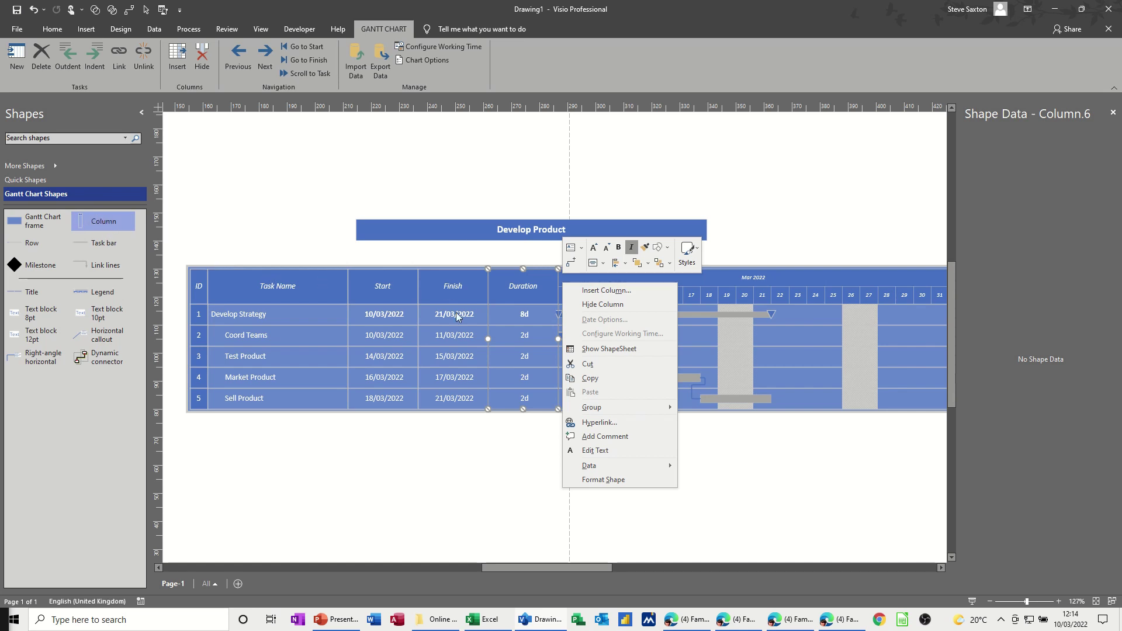
click(589, 291)
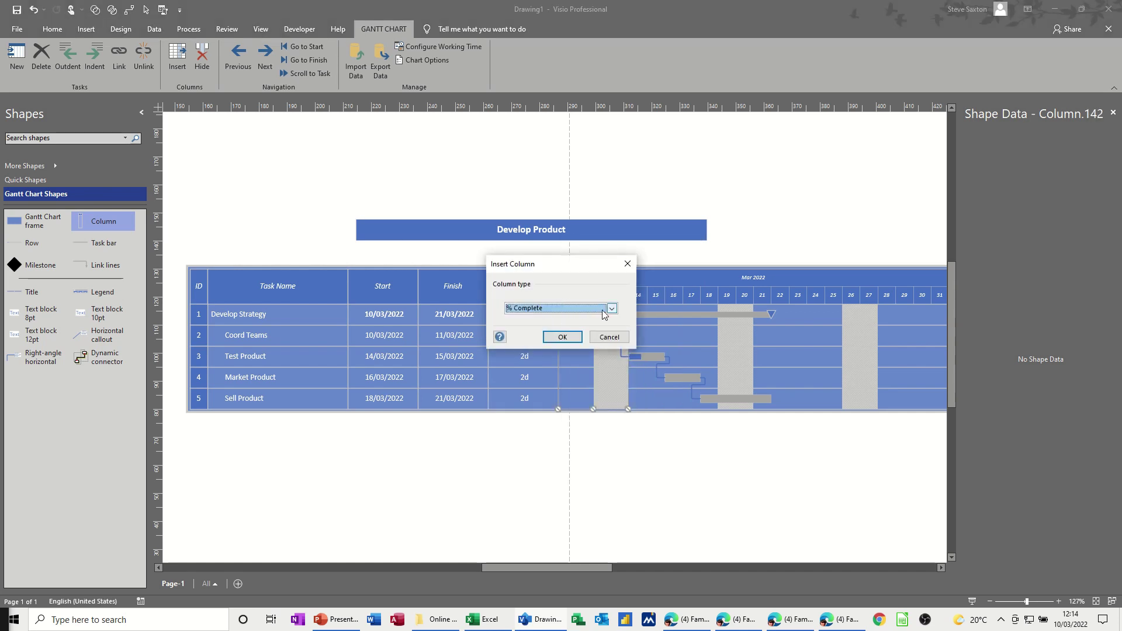
click(612, 309)
drag(615, 335, 615, 369)
scroll(615, 372, up, 4)
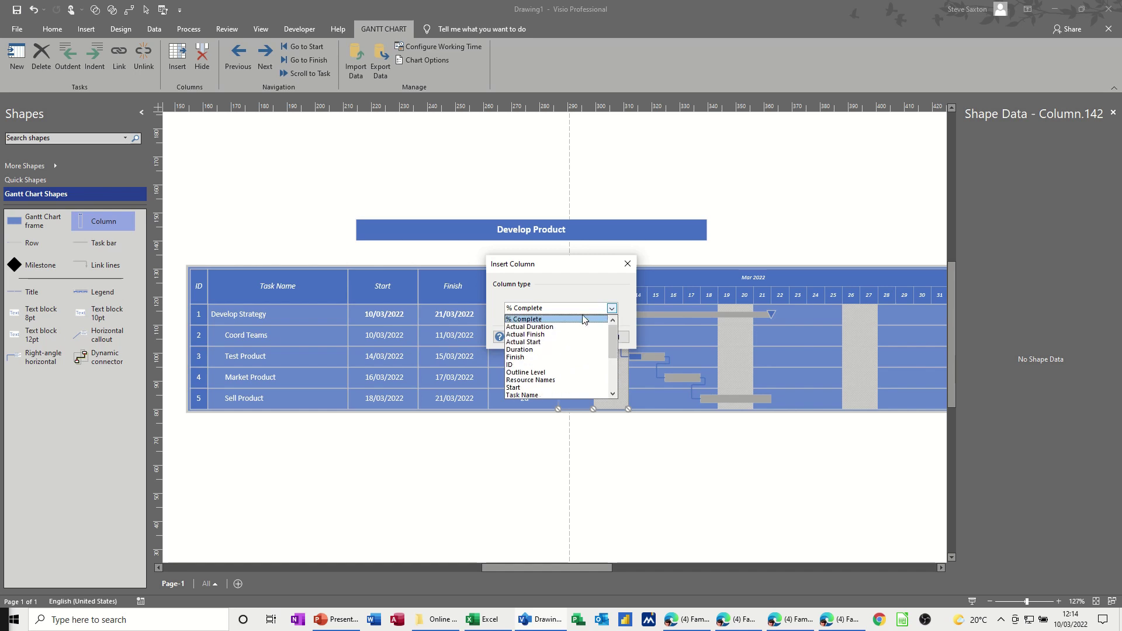
click(529, 321)
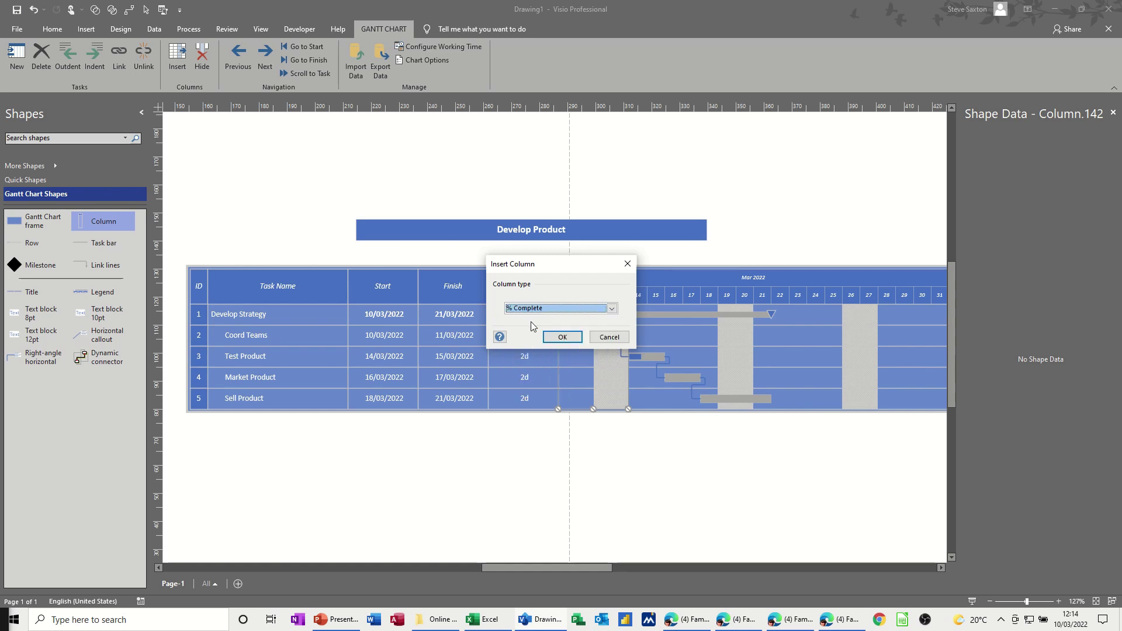
click(562, 340)
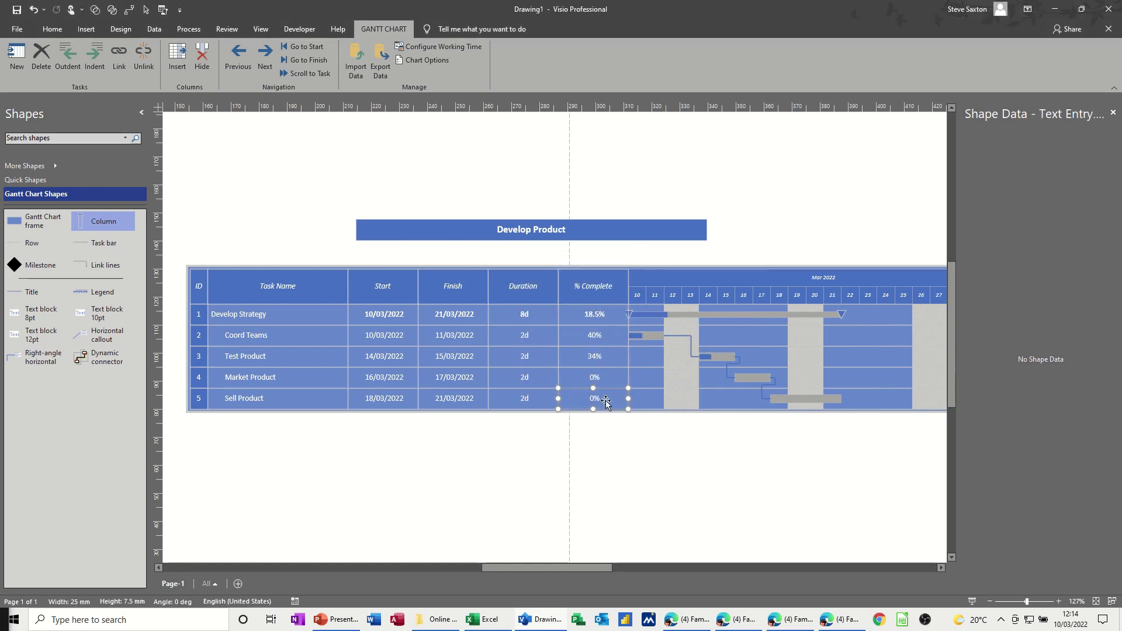
- Insert a Resource Names column after the % Complete column
right_click(604, 287)
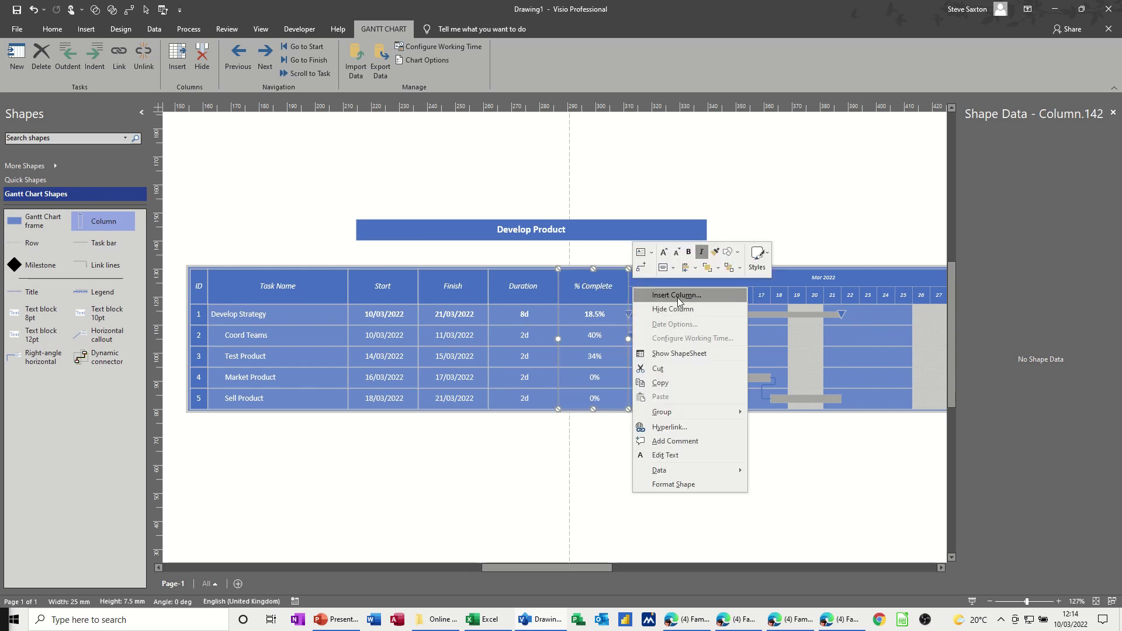
click(678, 296)
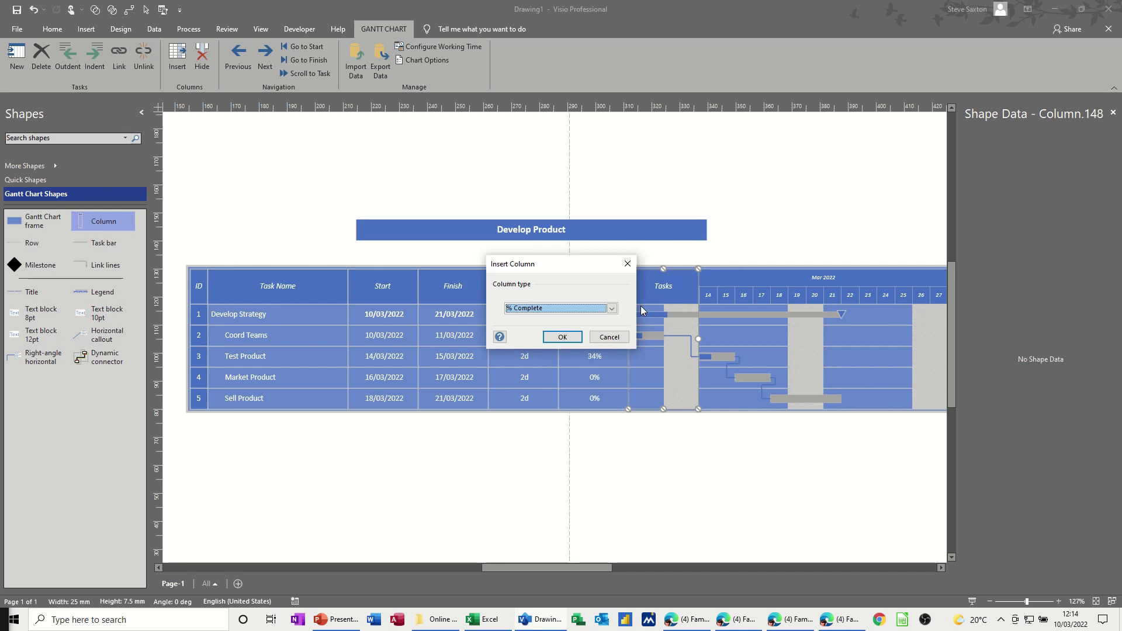
click(611, 308)
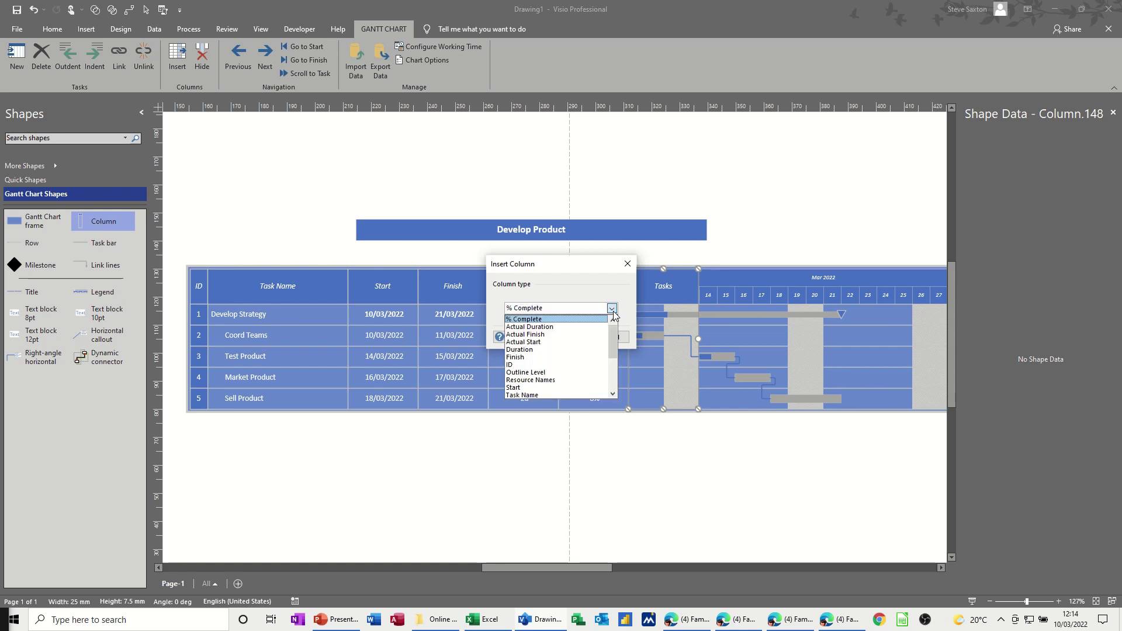
click(547, 381)
click(563, 336)
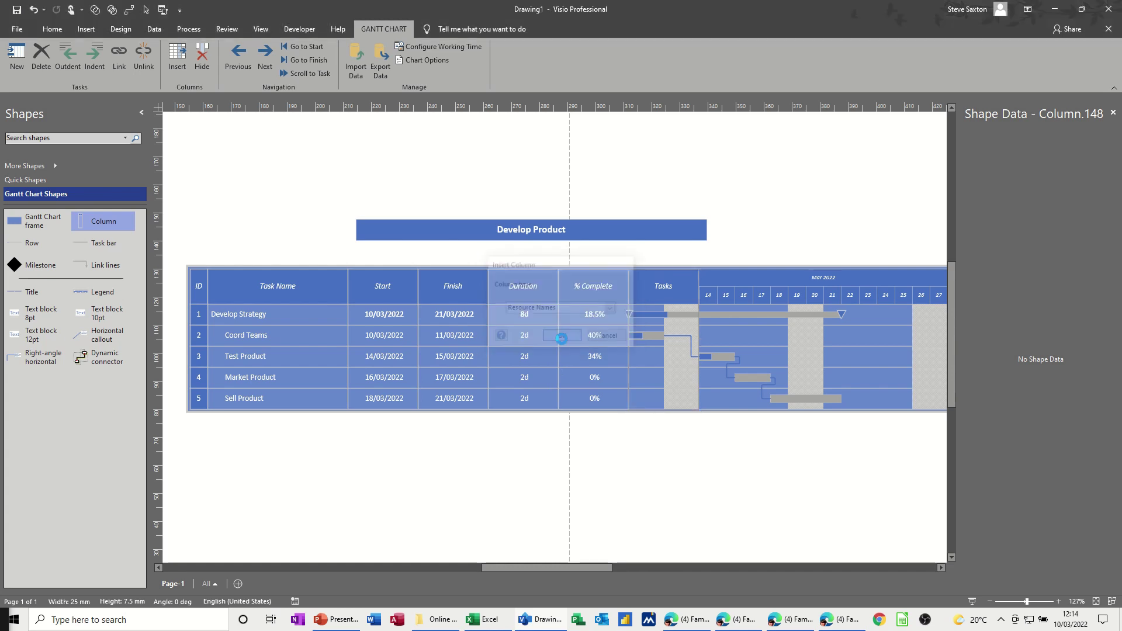
- Enter a person's name as the resource for Develop Strategy and for Coord Teams
click(655, 315)
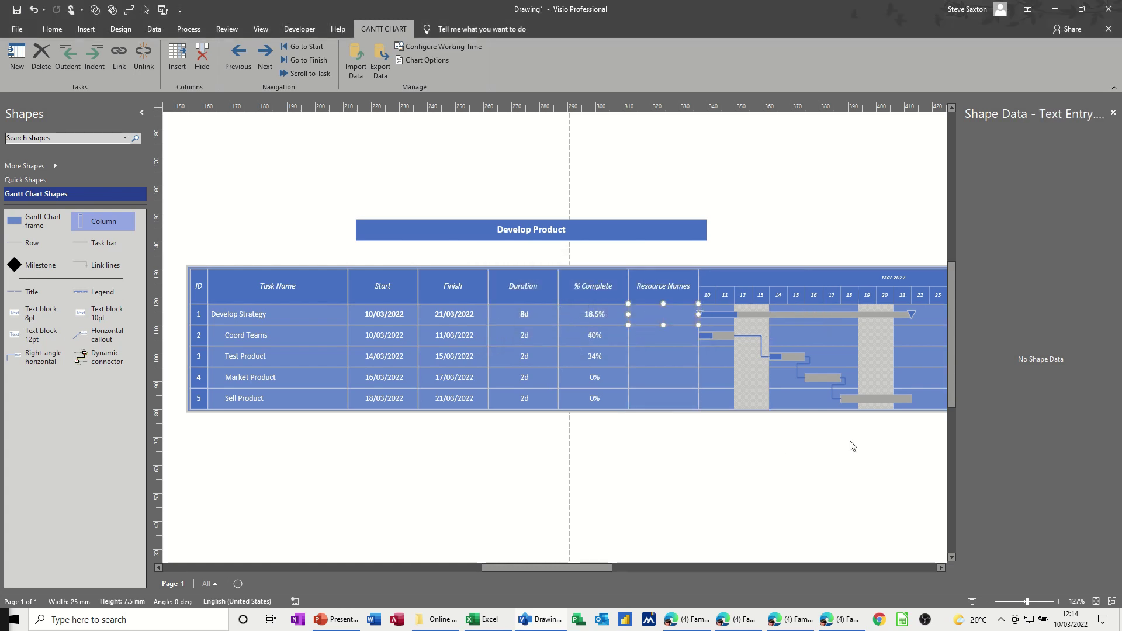
text(Steve)
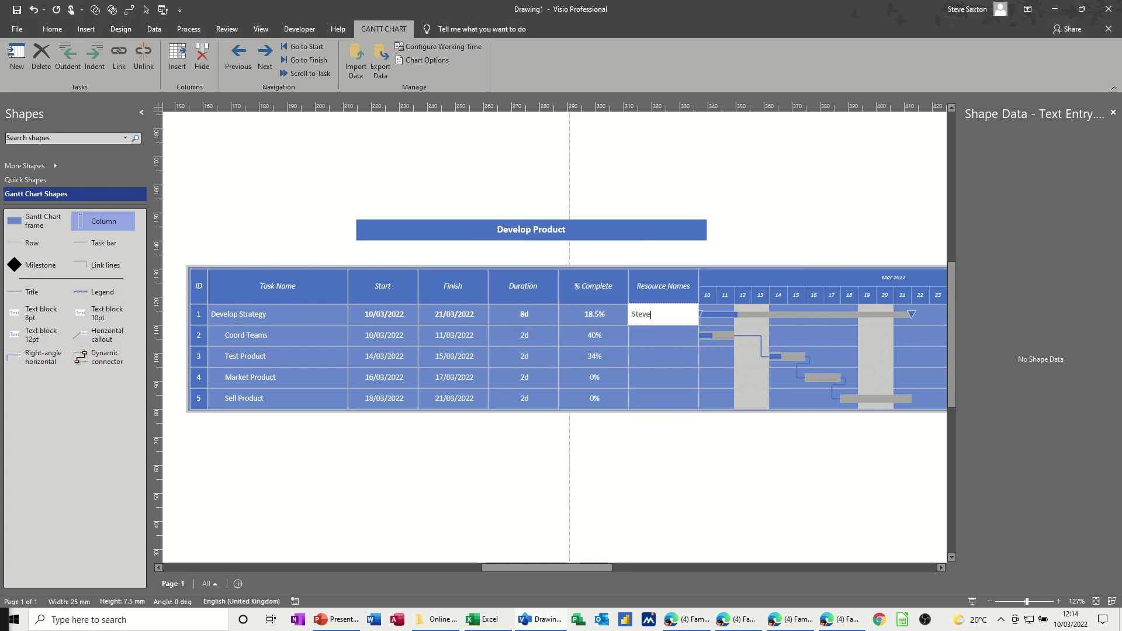
text( Saxton)
click(656, 338)
text(Daver)
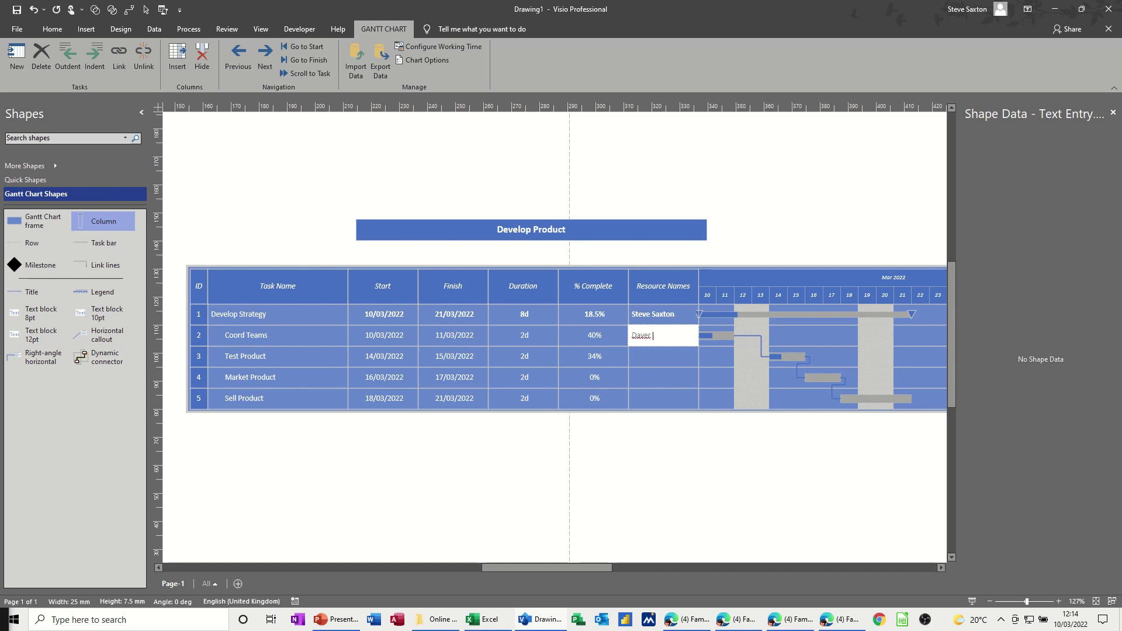
key(BackSpace)
text(s)
click(704, 378)
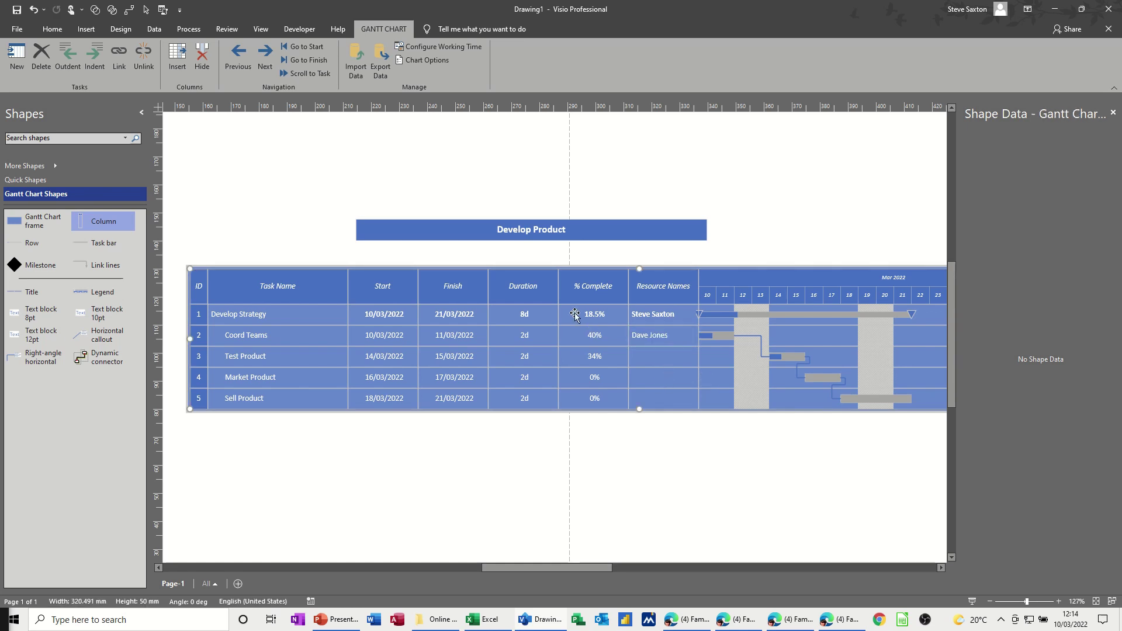
- Insert an Outline Level column and select the summary task's Outline Level cell
right_click(500, 284)
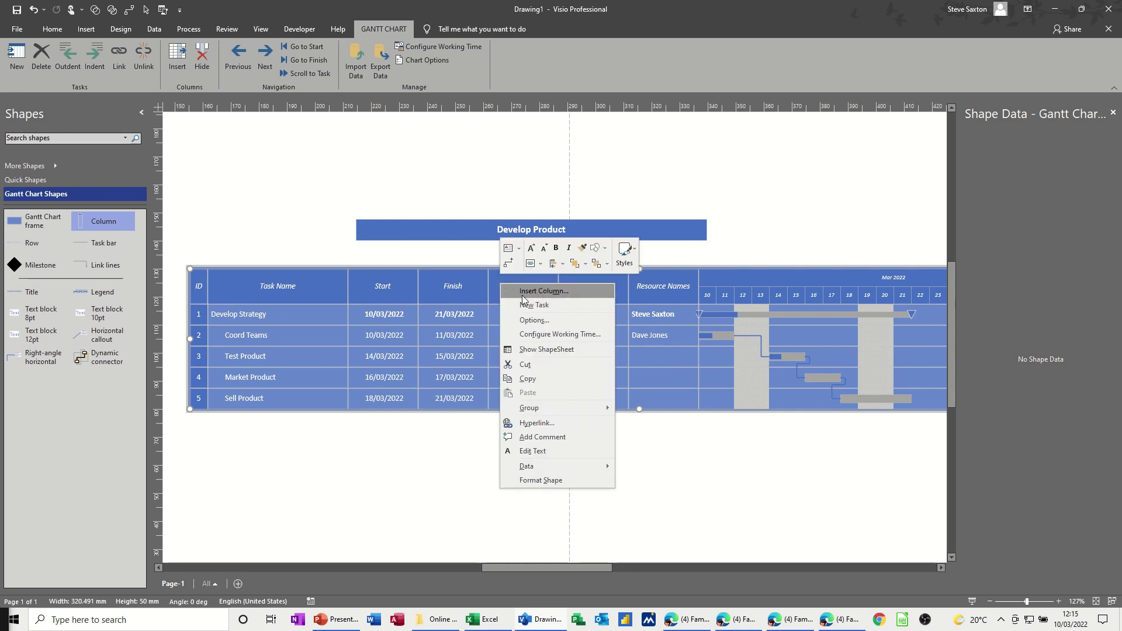
click(527, 293)
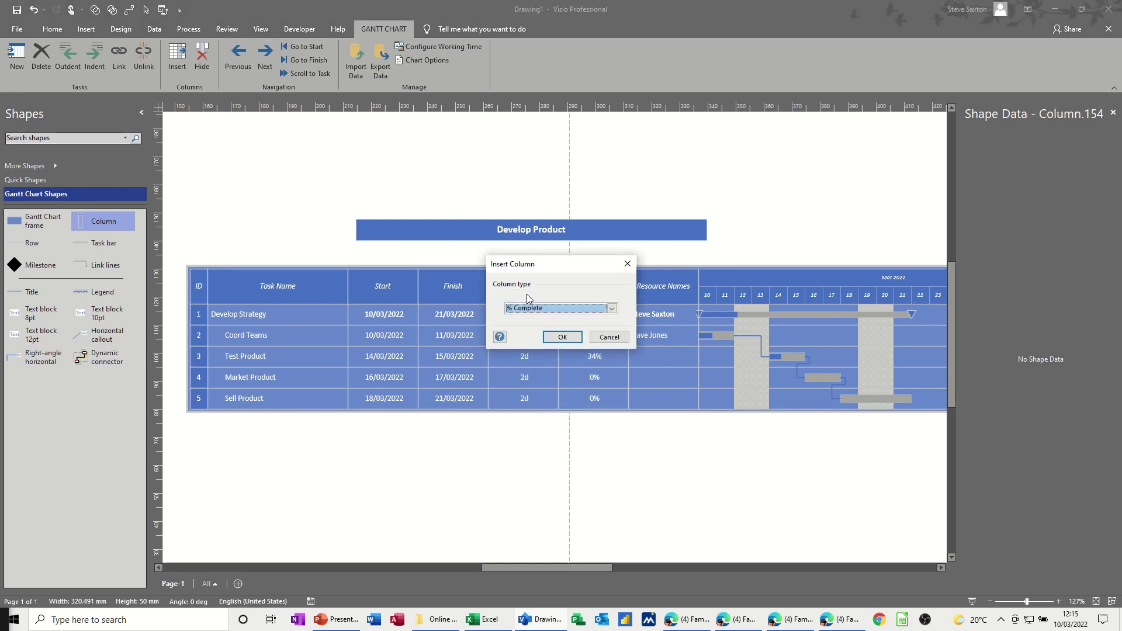
click(592, 314)
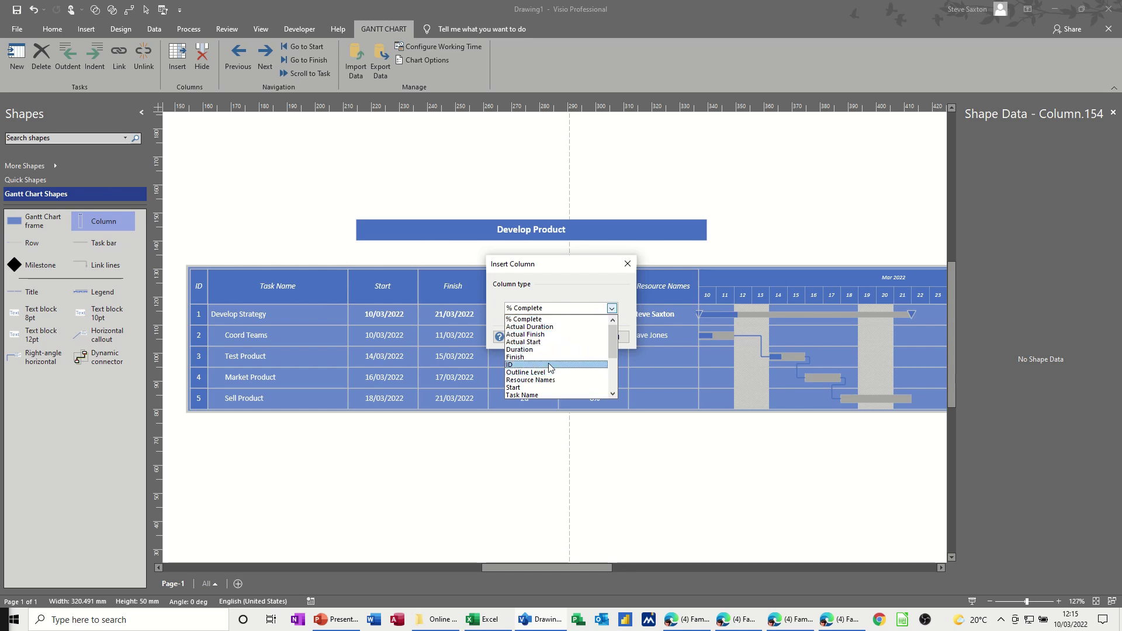
scroll(544, 357, down, 1)
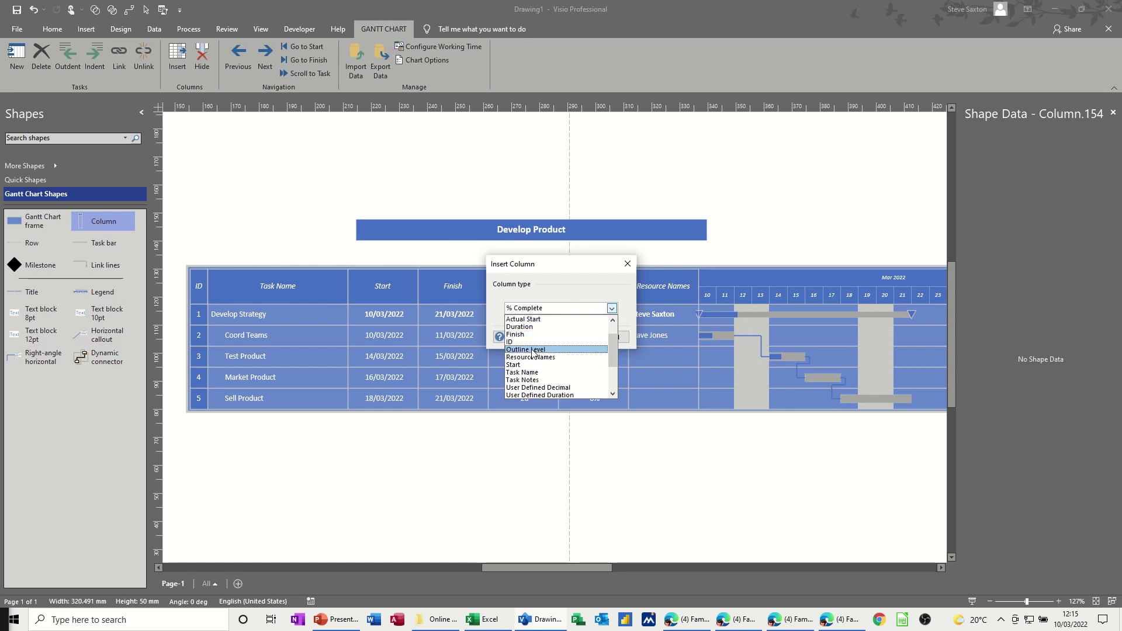
click(532, 349)
click(561, 340)
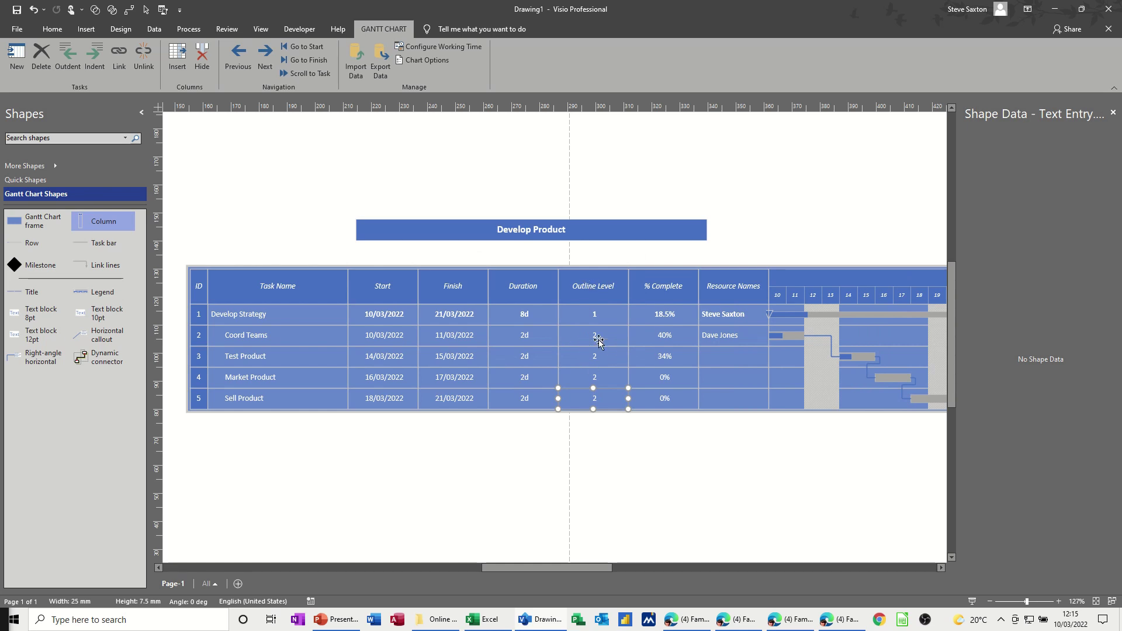
click(590, 315)
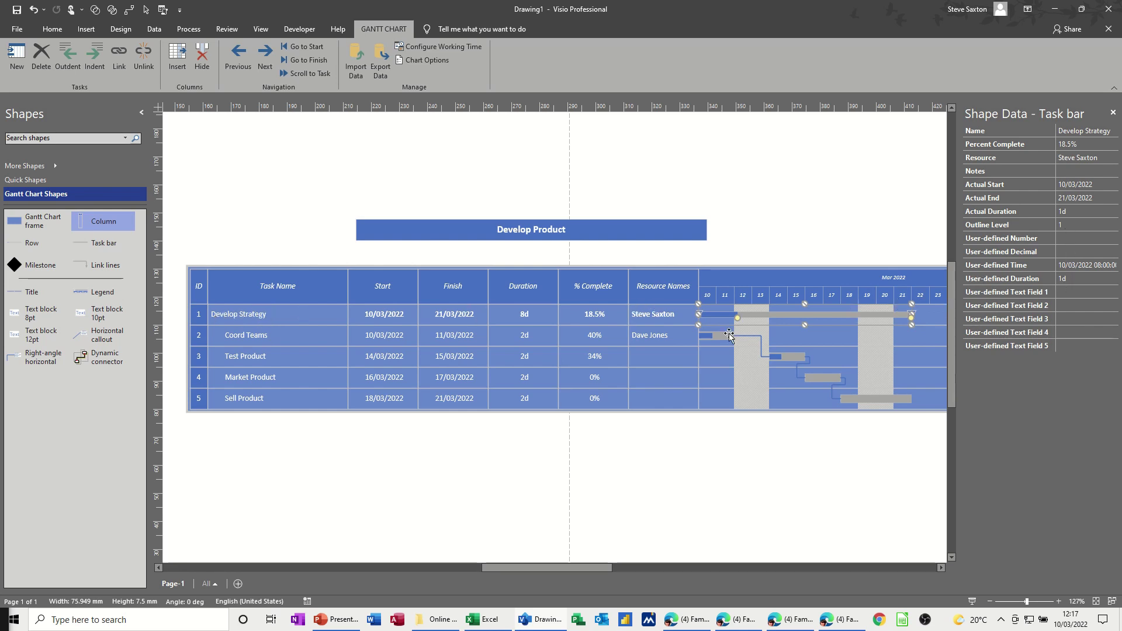
click(717, 335)
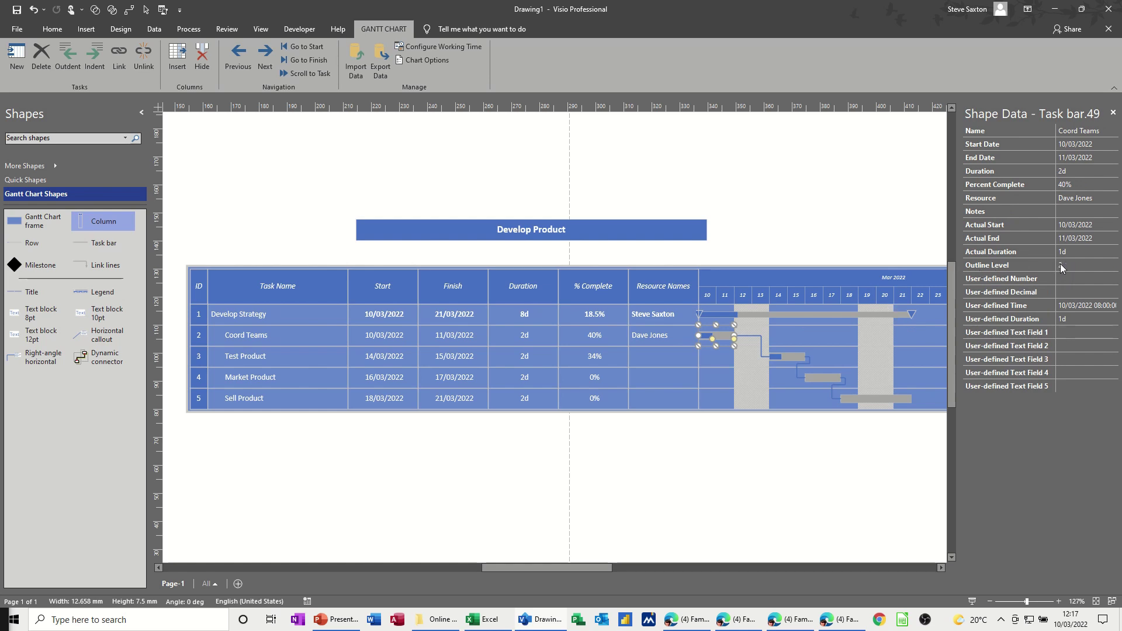
click(781, 355)
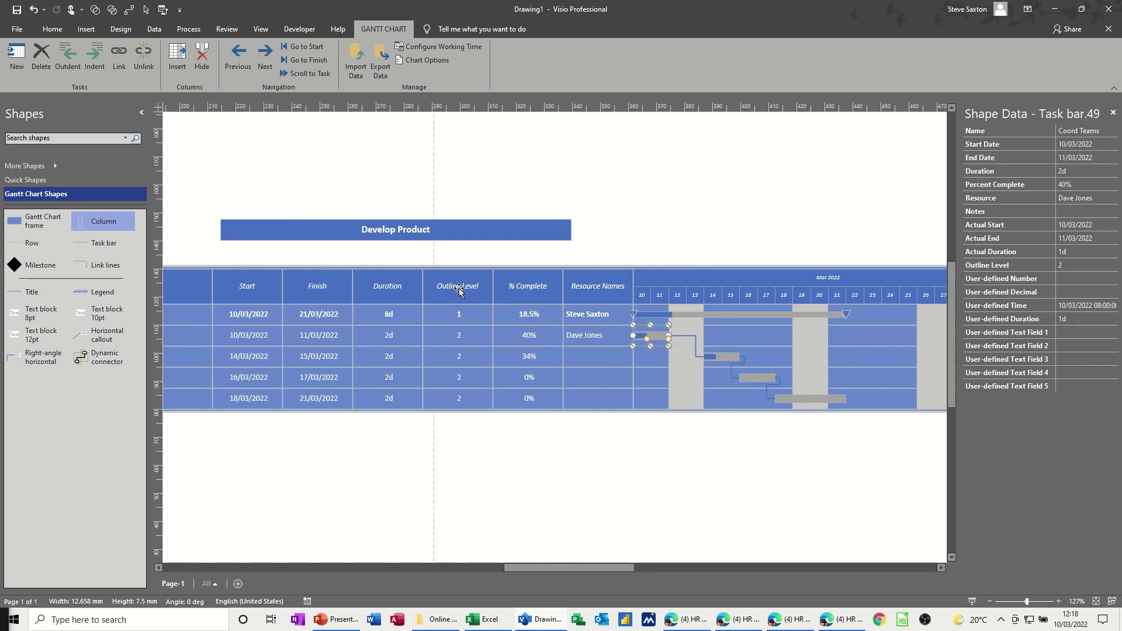
right_click(459, 289)
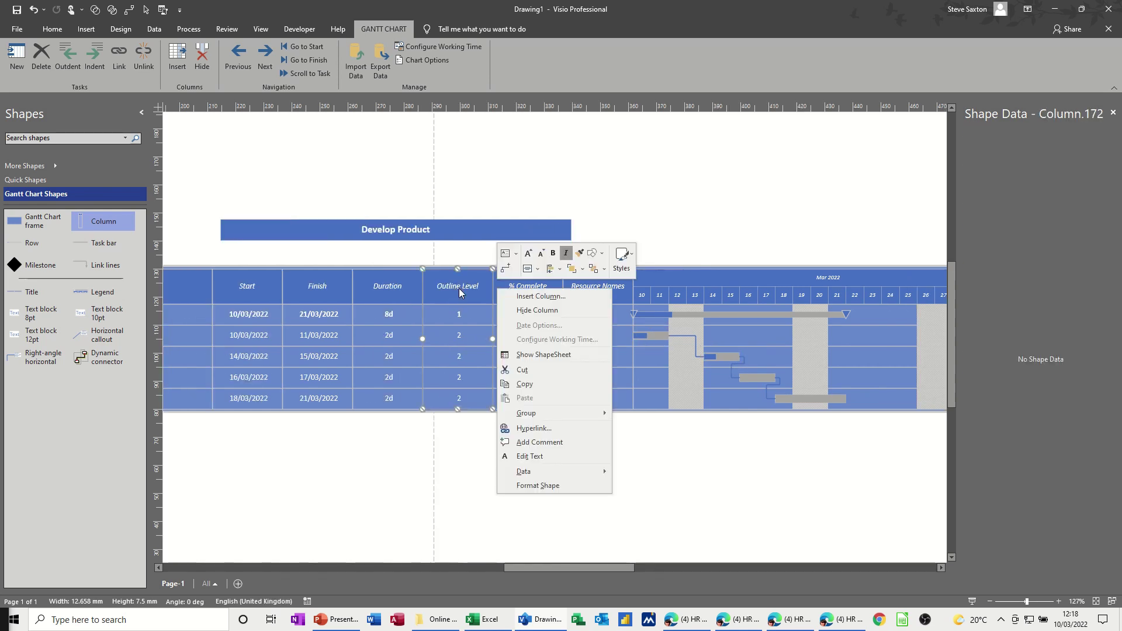
- Hide the Outline Level column and select the Develop Strategy task's data
click(528, 311)
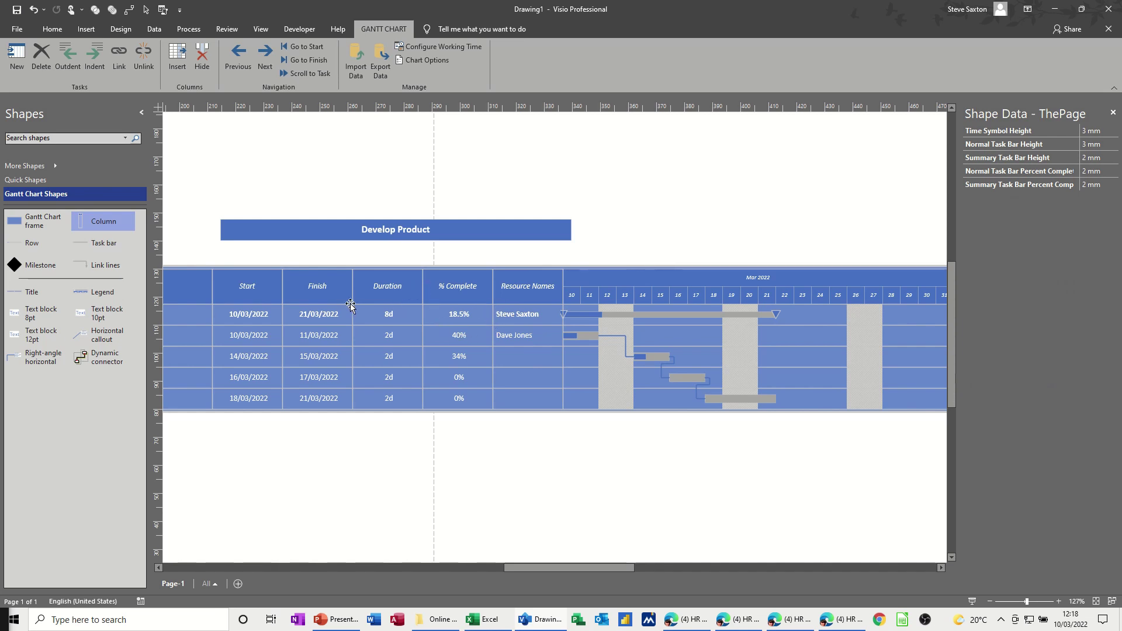
click(606, 317)
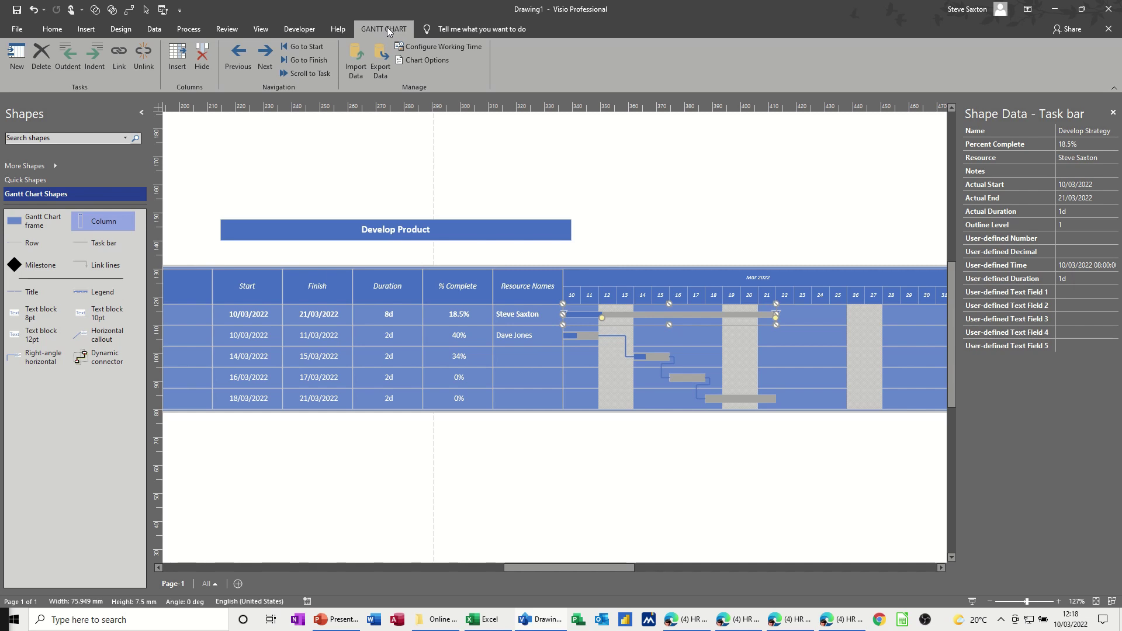
- Export the project data as a Microsoft Excel file to Documents\Book1.xlsx, replacing the existing file
click(379, 54)
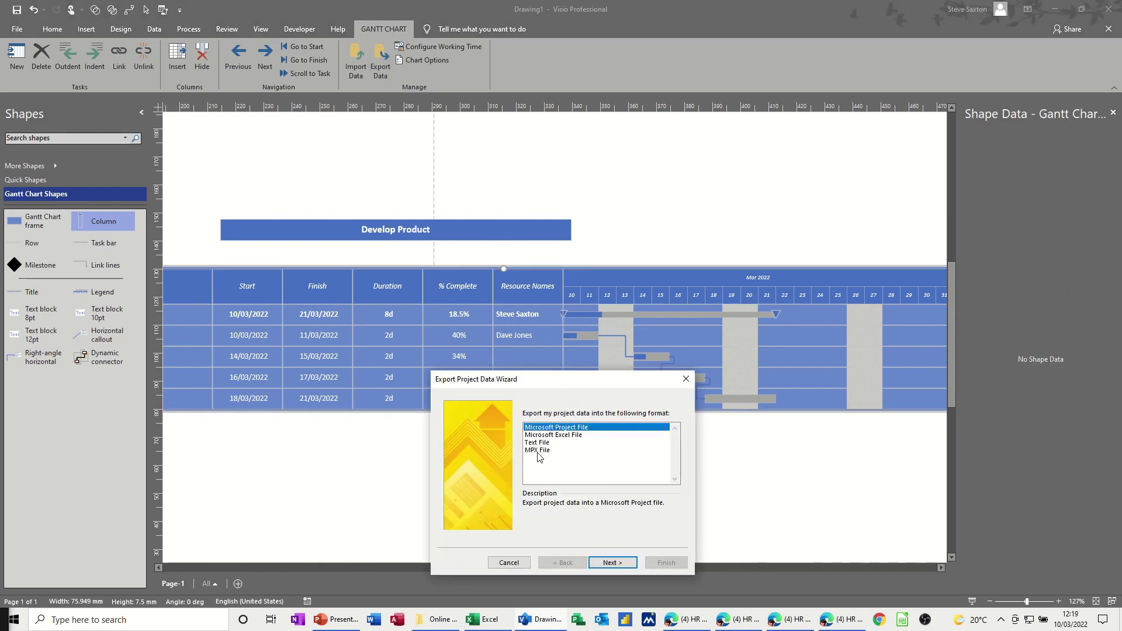
click(553, 436)
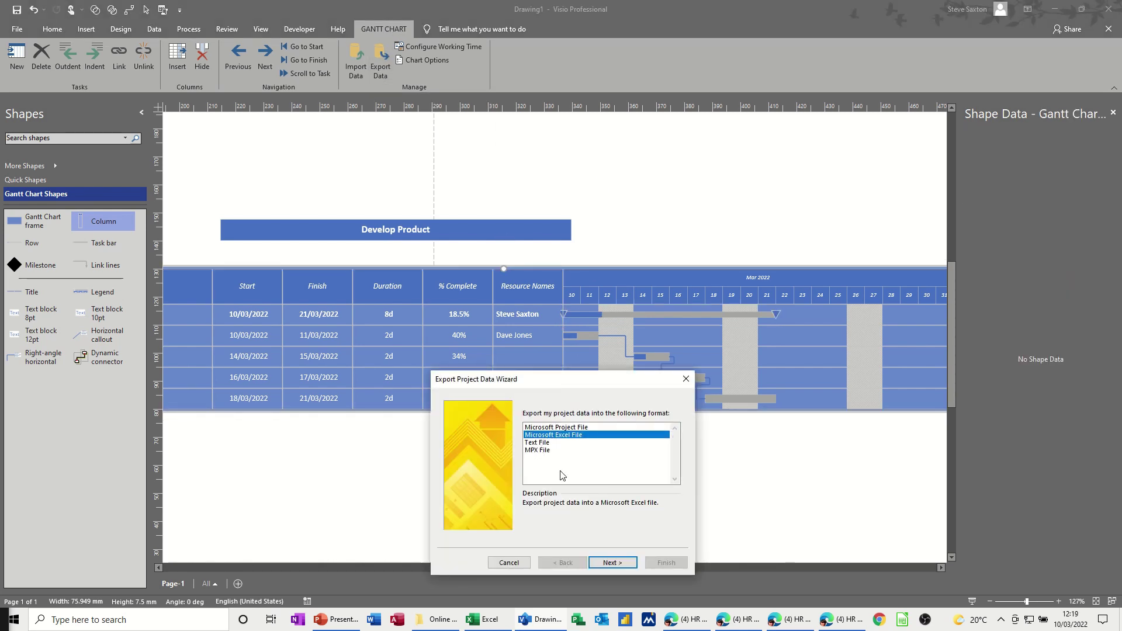
click(612, 561)
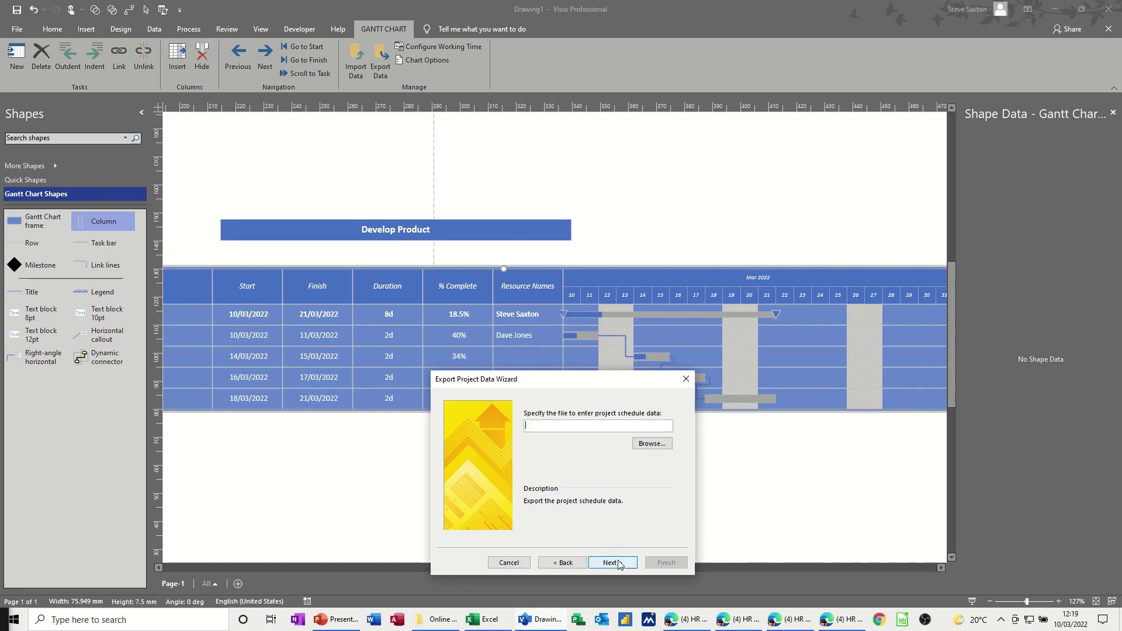
click(640, 448)
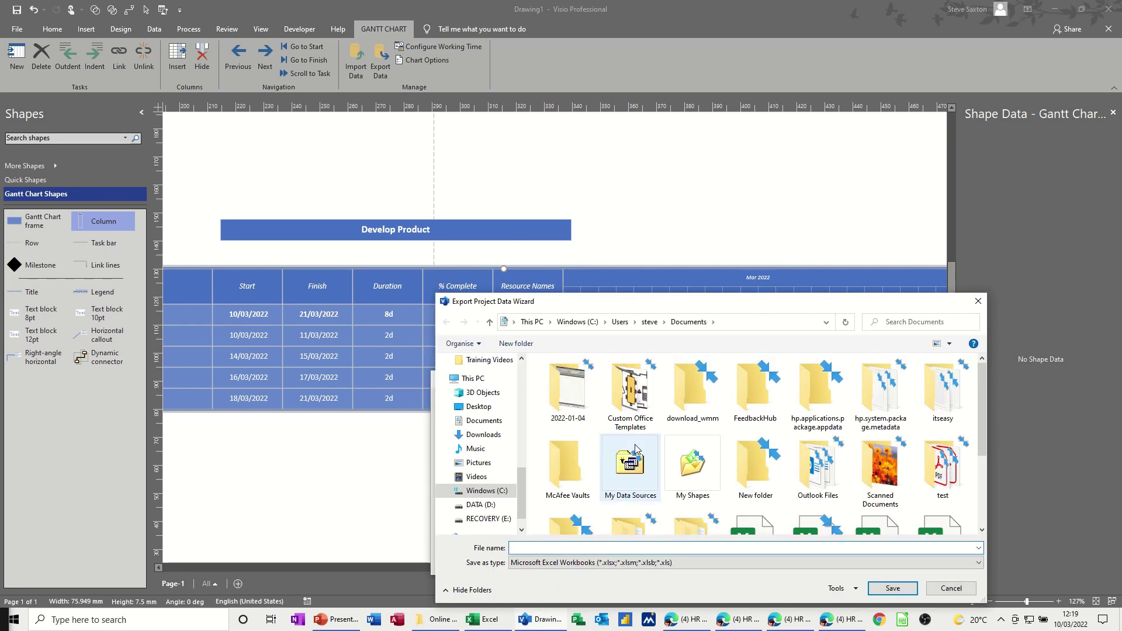
scroll(636, 450, down, 2)
click(757, 437)
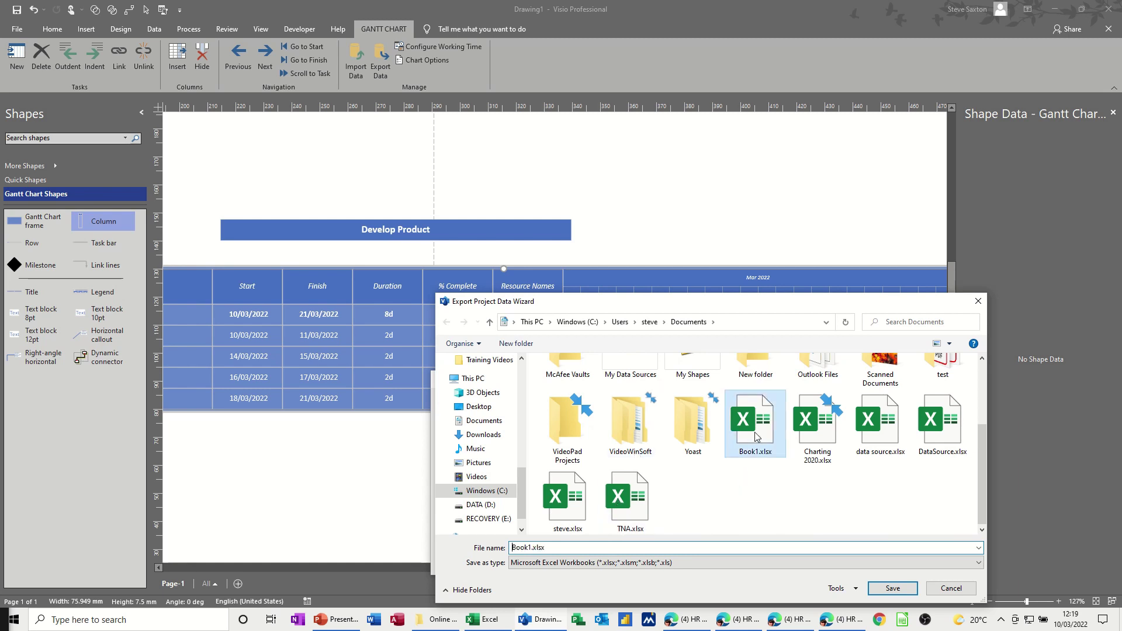
click(892, 588)
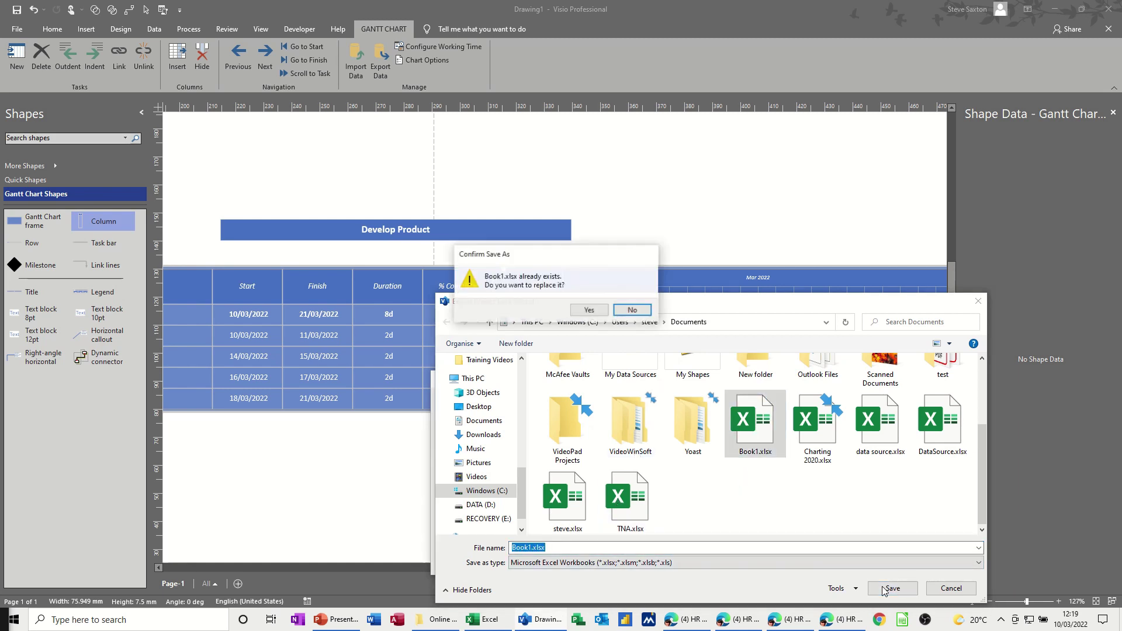
click(588, 312)
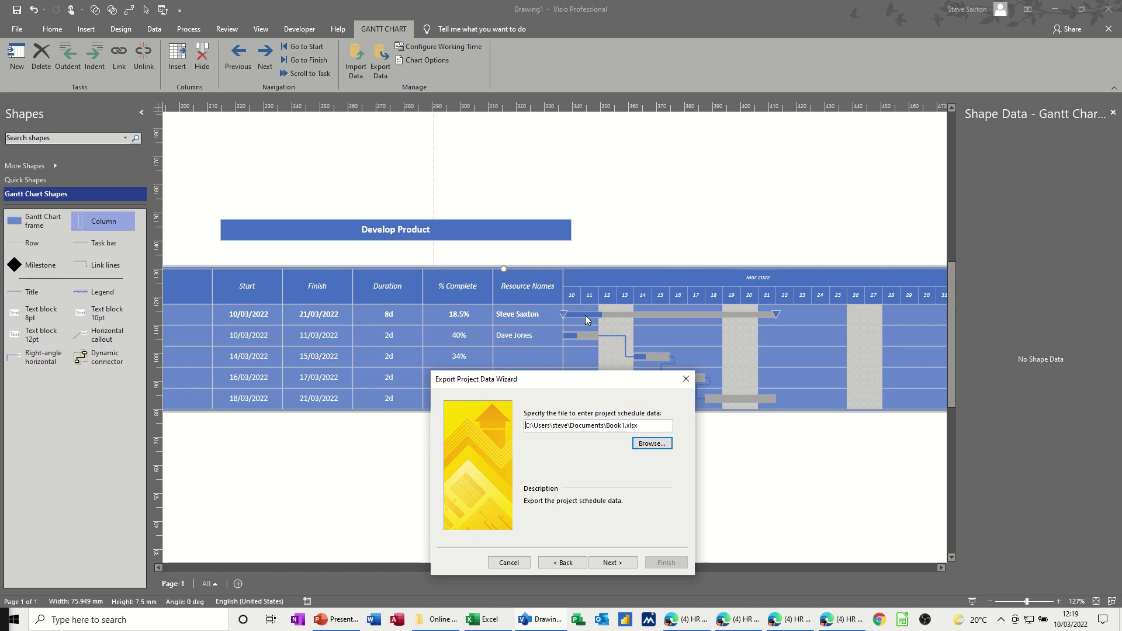
- Finish the export, dismiss the success message and switch to Excel
click(612, 565)
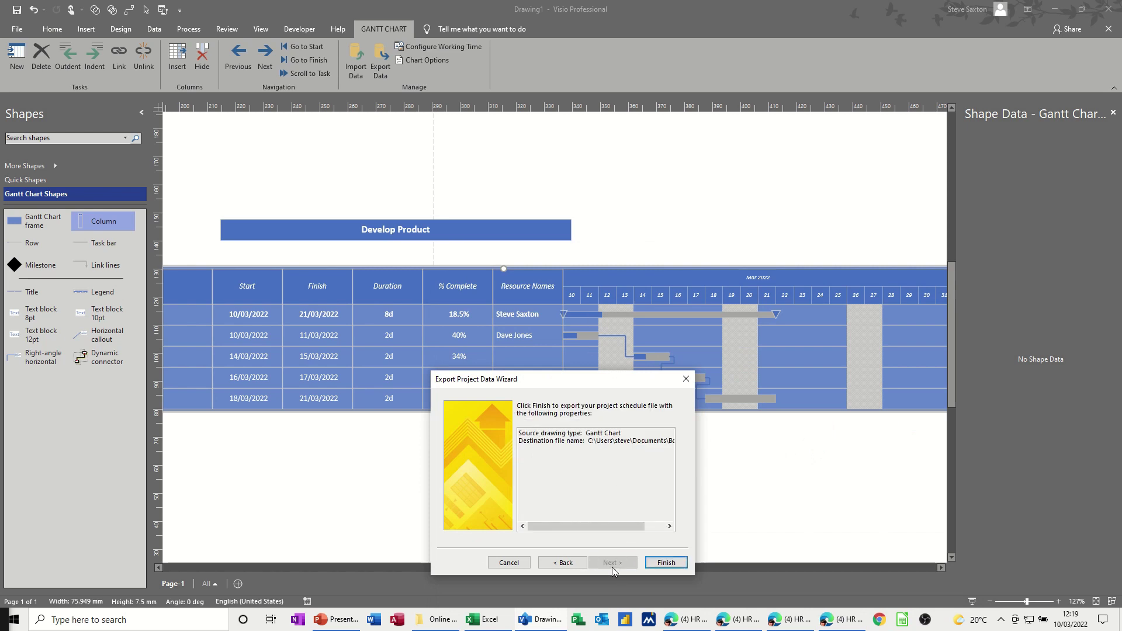
click(652, 564)
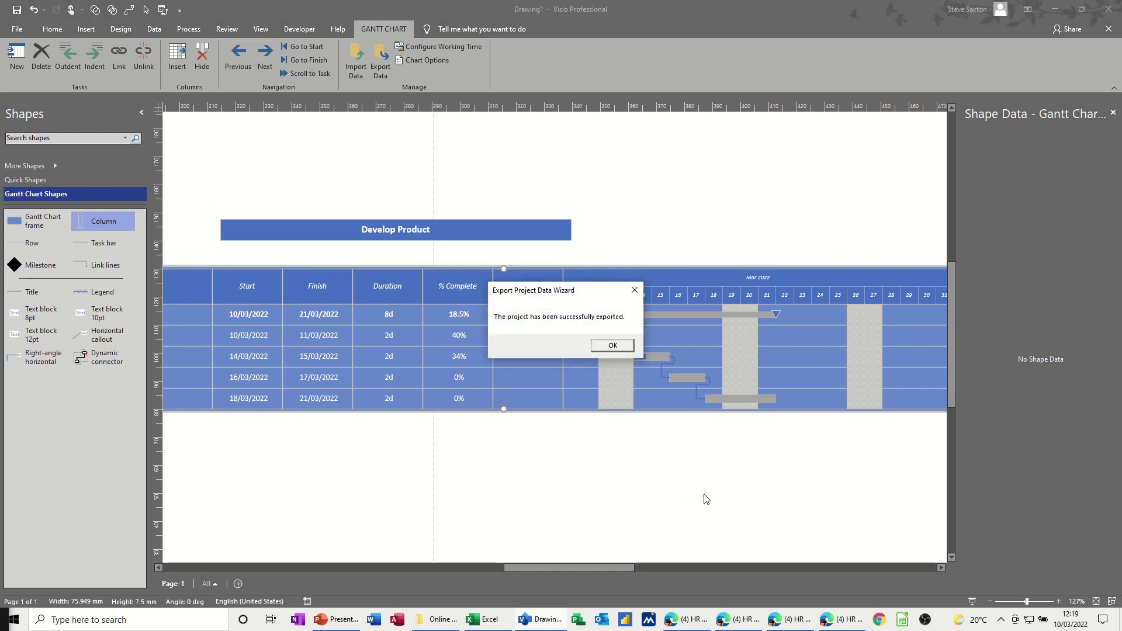
click(612, 346)
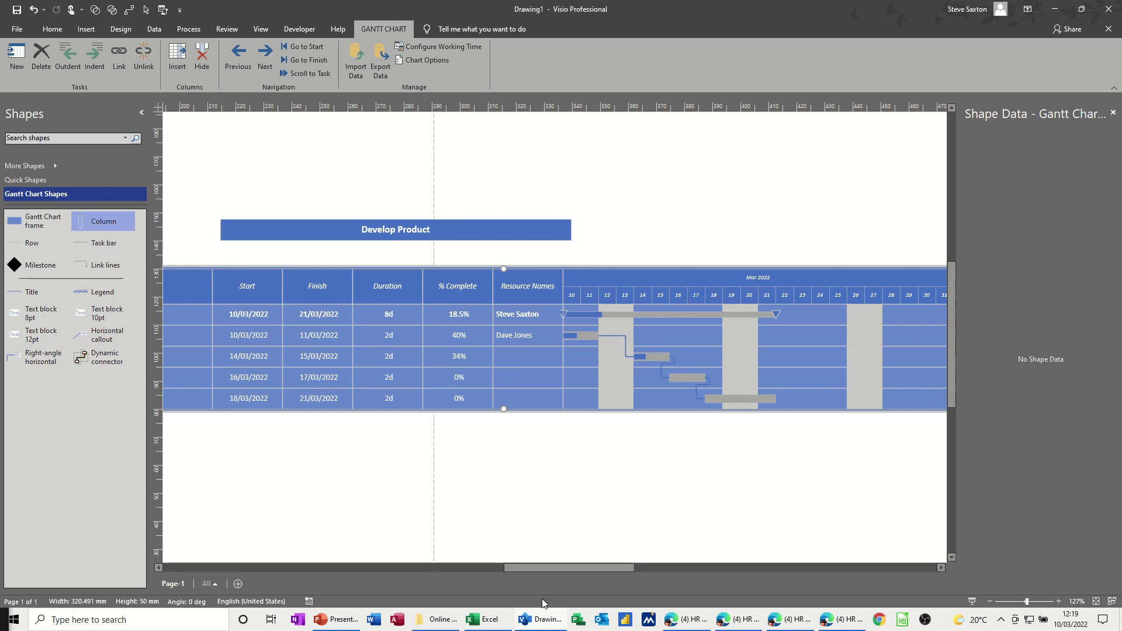
click(494, 621)
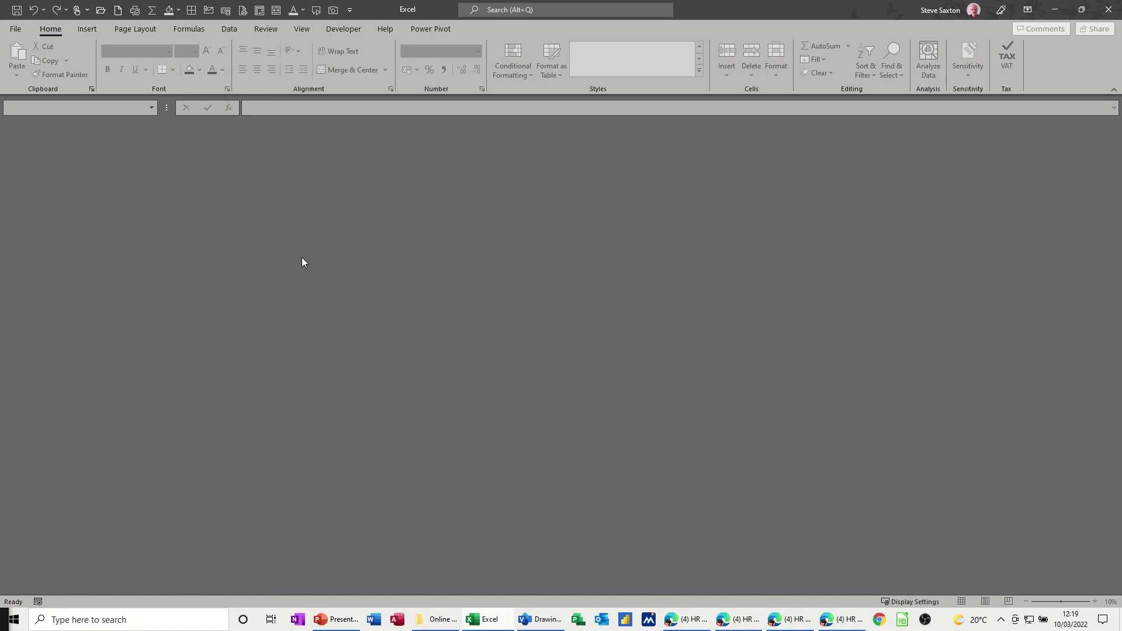
- Open Book1.xlsx from Excel's recent list and select the % Complete values 18, 40 and 34
click(14, 31)
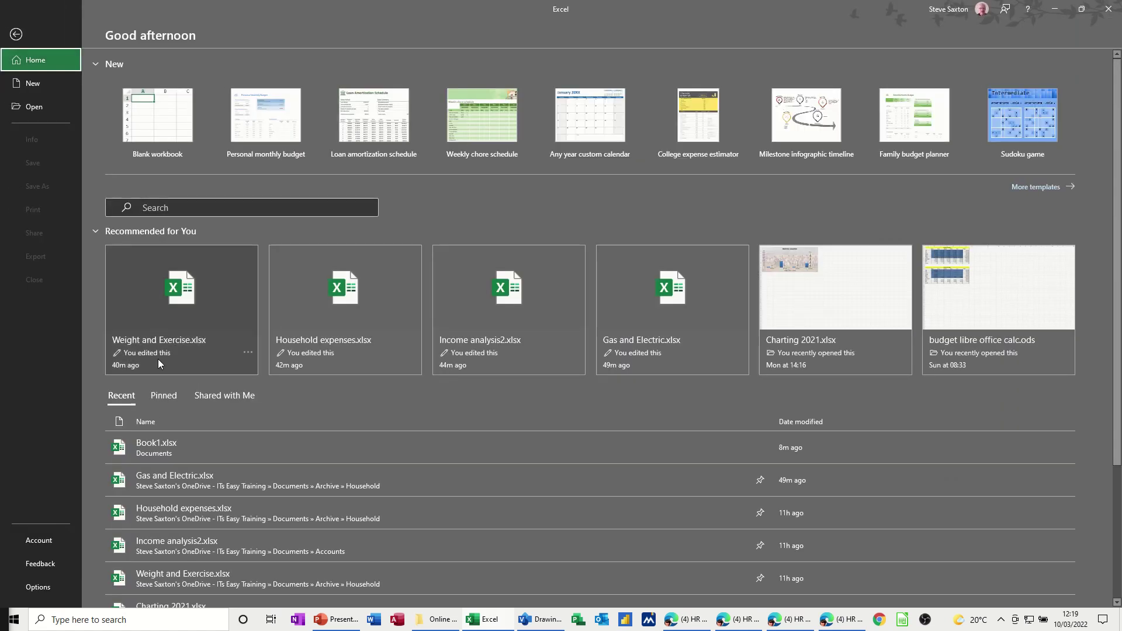
click(156, 443)
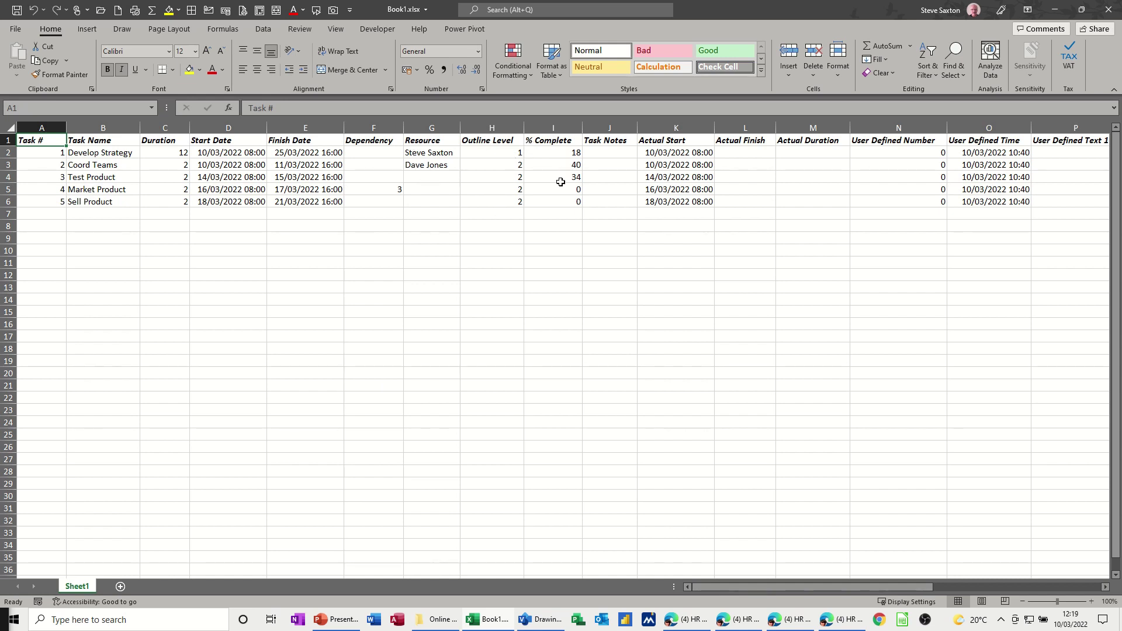
drag(562, 153, 562, 179)
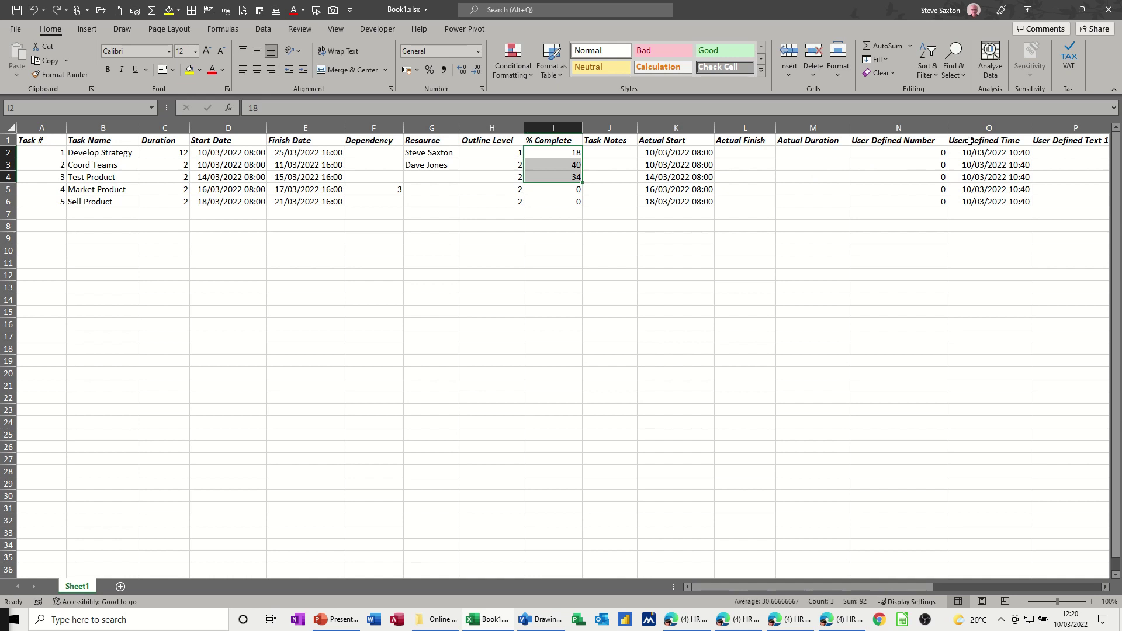
- Close Excel to return to the Visio Gantt chart
click(1109, 9)
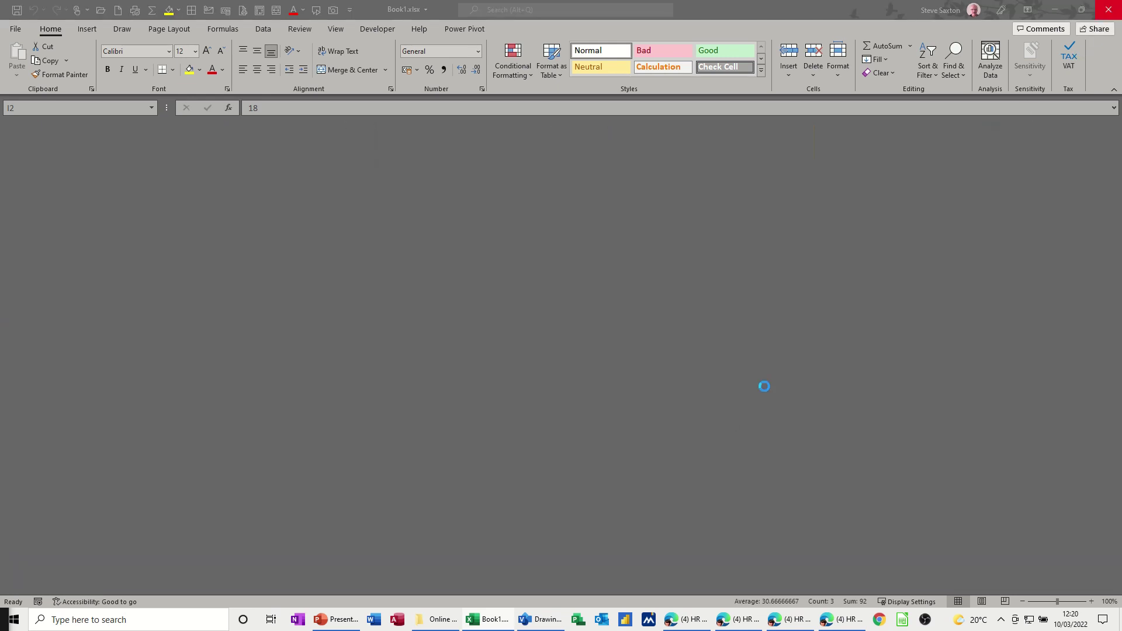